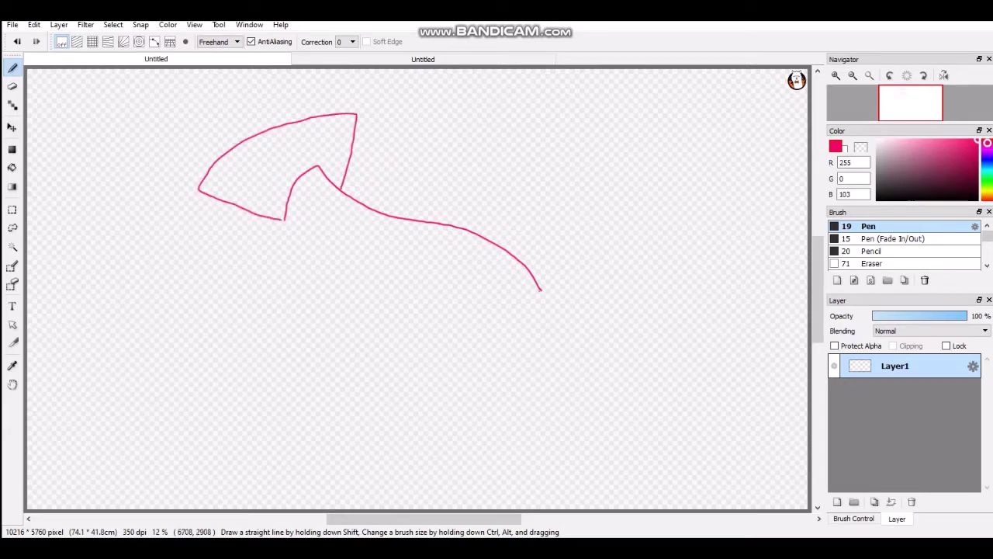
Draw the fish's pointed snout and curved belly, closing the body outline at the tail.
{"action": "left_click_drag", "start_coordinate": [573, 311], "coordinate": [559, 359]}
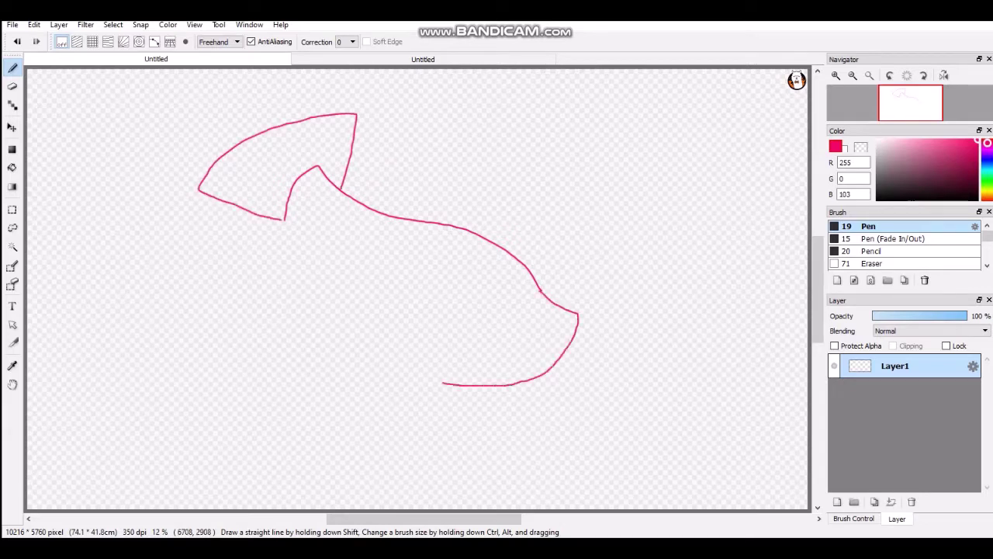
{"action": "mouse_move", "coordinate": [379, 367]}
{"action": "left_mouse_down"}
{"action": "mouse_move", "coordinate": [340, 353]}
{"action": "mouse_move", "coordinate": [309, 324]}
{"action": "mouse_move", "coordinate": [280, 246]}
{"action": "left_mouse_up"}
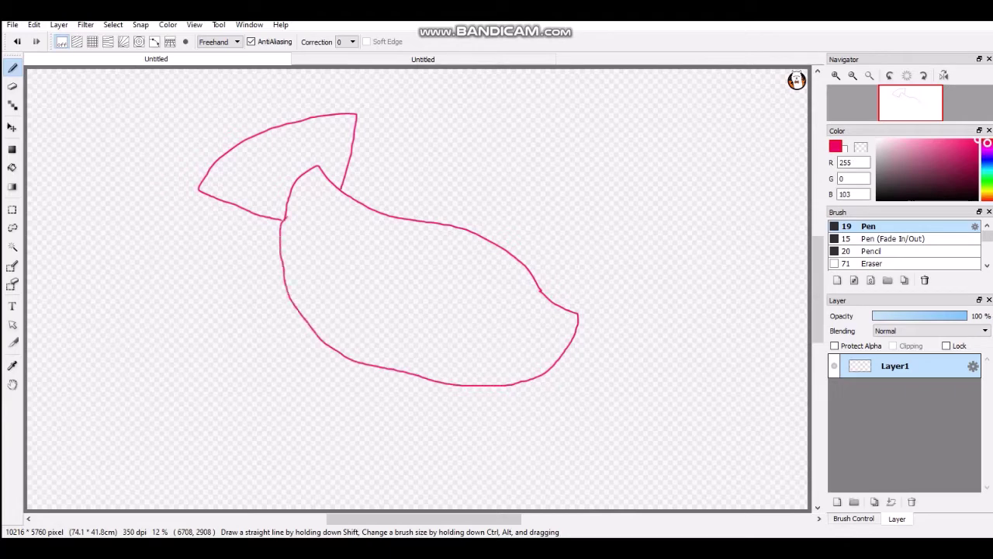
{"action": "scroll", "coordinate": [499, 258], "scroll_direction": "down", "scroll_amount": 2}
{"action": "scroll", "coordinate": [495, 261], "scroll_direction": "up", "scroll_amount": 3}
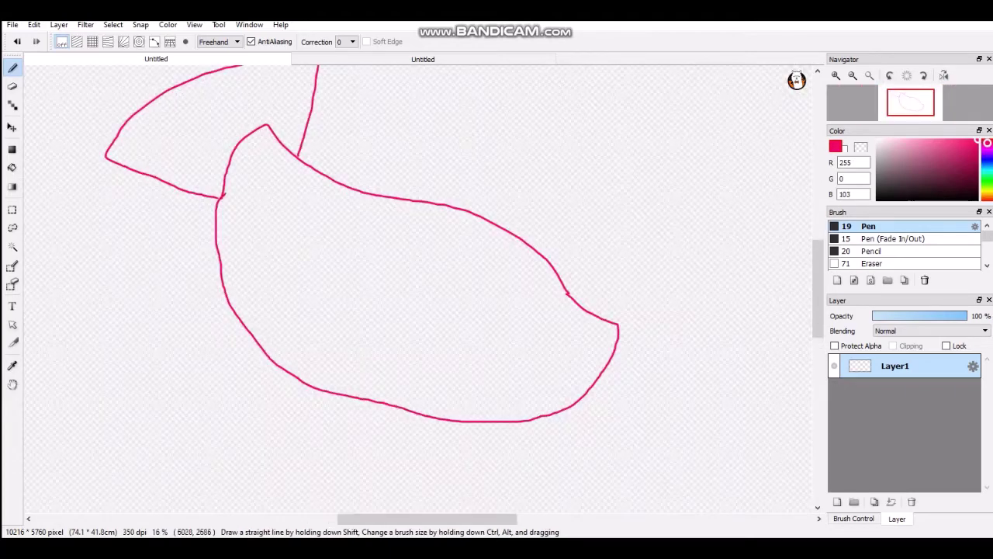
{"action": "mouse_move", "coordinate": [558, 385]}
{"action": "left_mouse_down"}
{"action": "mouse_move", "coordinate": [506, 336]}
{"action": "mouse_move", "coordinate": [484, 357]}
{"action": "mouse_move", "coordinate": [543, 383]}
{"action": "left_mouse_up"}
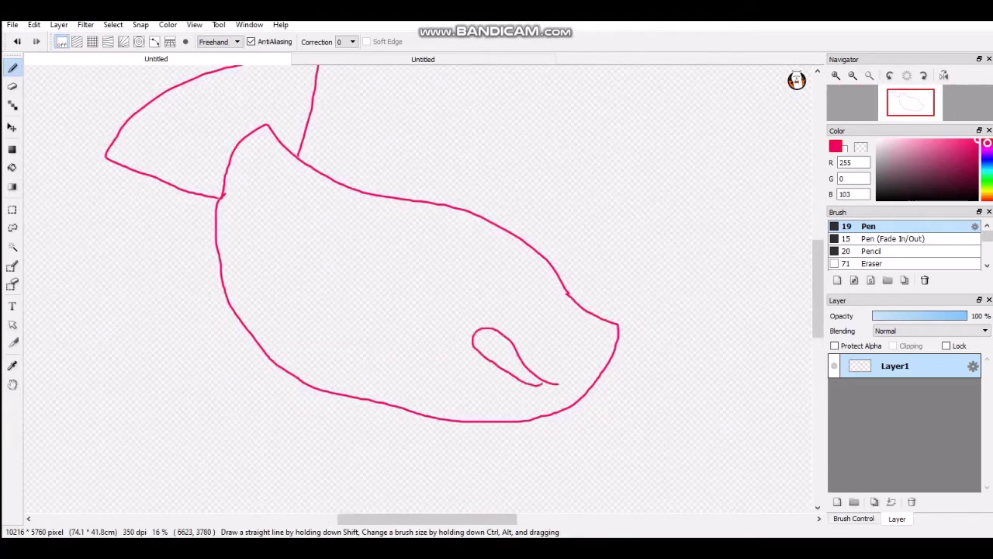
{"action": "left_click_drag", "start_coordinate": [476, 337], "coordinate": [493, 352]}
{"action": "left_click", "coordinate": [17, 42]}
{"action": "left_click", "coordinate": [17, 41]}
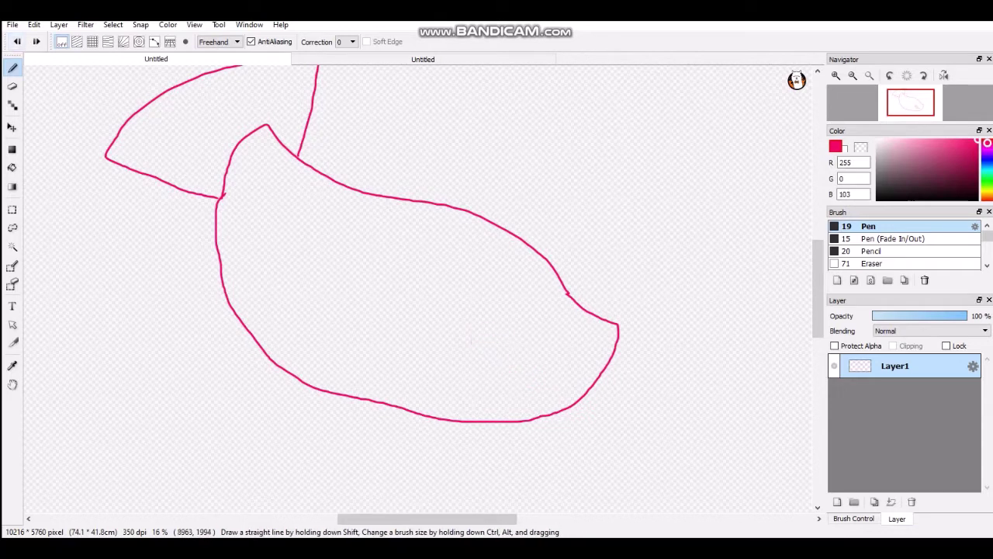
Erase the snout outline and redraw it shorter with the Pen, joining the back to the belly.
{"action": "left_click", "coordinate": [882, 253]}
{"action": "left_click", "coordinate": [882, 263]}
{"action": "left_click_drag", "start_coordinate": [568, 291], "coordinate": [618, 327]}
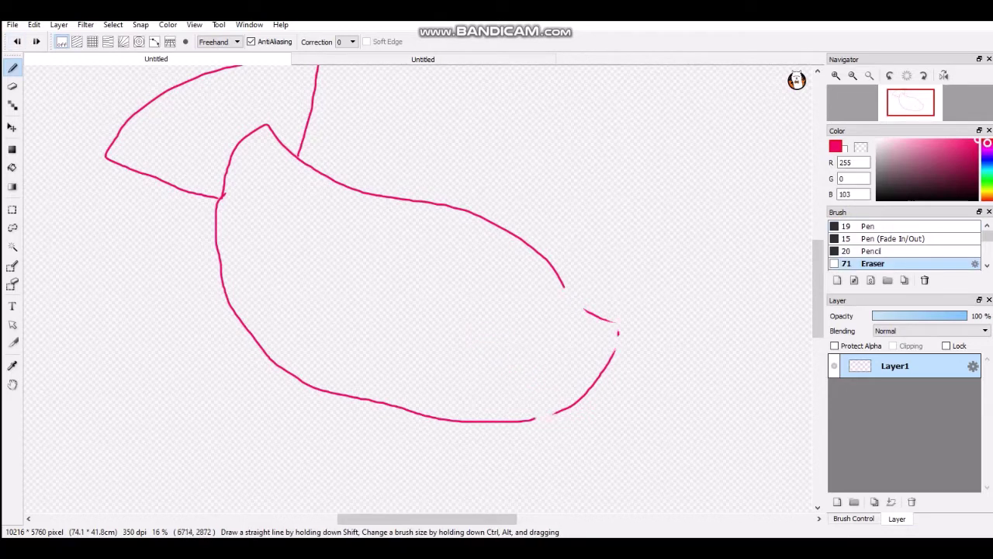
{"action": "mouse_move", "coordinate": [523, 420]}
{"action": "left_mouse_down"}
{"action": "mouse_move", "coordinate": [581, 396]}
{"action": "mouse_move", "coordinate": [617, 350]}
{"action": "left_mouse_up"}
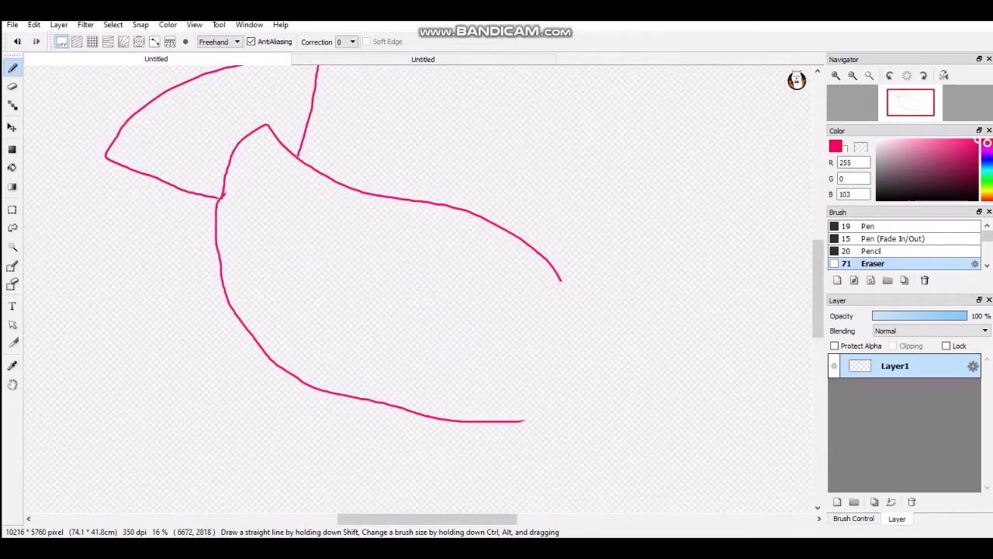
{"action": "left_click_drag", "start_coordinate": [563, 281], "coordinate": [591, 334]}
{"action": "left_click", "coordinate": [869, 227]}
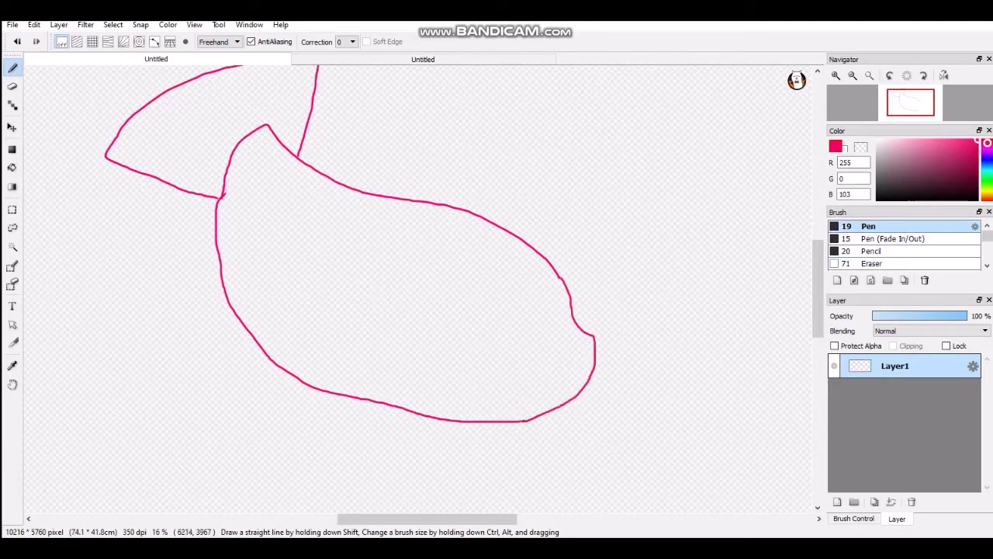
Draw a flat-topped angular side fin overlapping the lower rear of the fish's body.
{"action": "scroll", "coordinate": [435, 186], "scroll_direction": "down", "scroll_amount": 4}
{"action": "scroll", "coordinate": [402, 202], "scroll_direction": "up", "scroll_amount": 4}
{"action": "mouse_move", "coordinate": [395, 291]}
{"action": "left_mouse_down"}
{"action": "mouse_move", "coordinate": [293, 346]}
{"action": "mouse_move", "coordinate": [301, 362]}
{"action": "mouse_move", "coordinate": [437, 300]}
{"action": "left_mouse_up"}
{"action": "scroll", "coordinate": [454, 194], "scroll_direction": "down", "scroll_amount": 3}
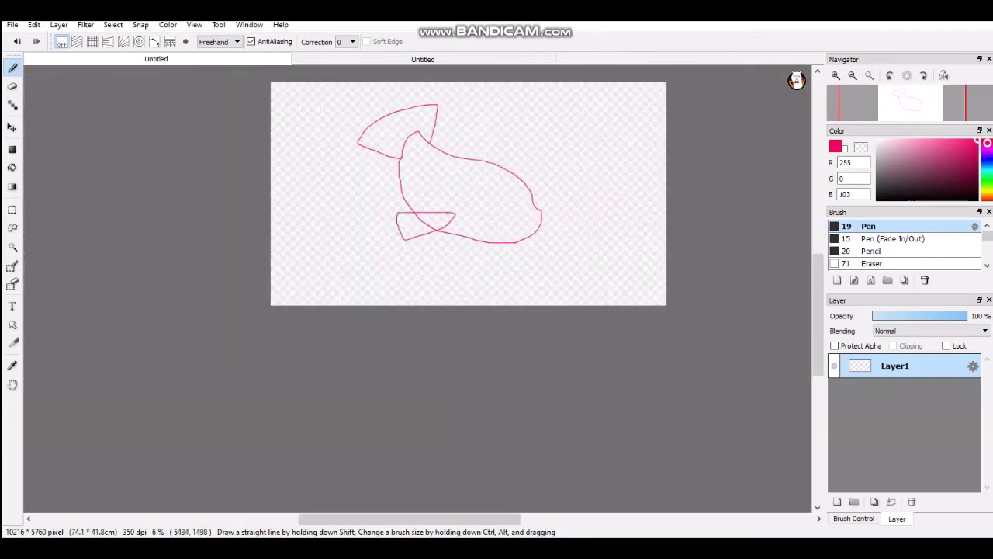
Check the fish reference and draw an open angular eye outline containing a small oval iris and a dot pupil.
{"action": "scroll", "coordinate": [470, 163], "scroll_direction": "up", "scroll_amount": 3}
{"action": "left_click", "coordinate": [439, 60]}
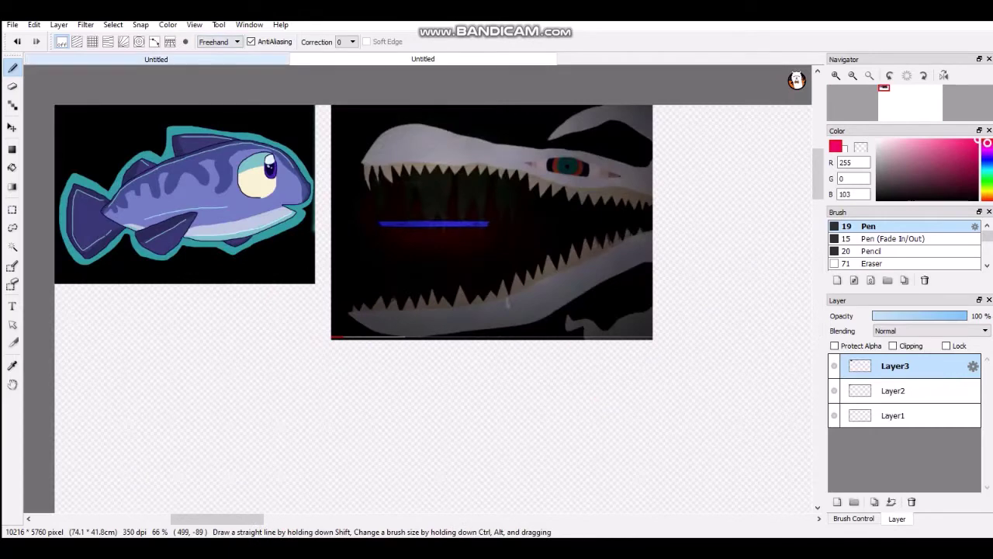
{"action": "left_click", "coordinate": [246, 59]}
{"action": "mouse_move", "coordinate": [571, 262]}
{"action": "left_mouse_down"}
{"action": "mouse_move", "coordinate": [485, 274]}
{"action": "mouse_move", "coordinate": [492, 336]}
{"action": "mouse_move", "coordinate": [531, 346]}
{"action": "left_mouse_up"}
{"action": "scroll", "coordinate": [491, 291], "scroll_direction": "up", "scroll_amount": 2}
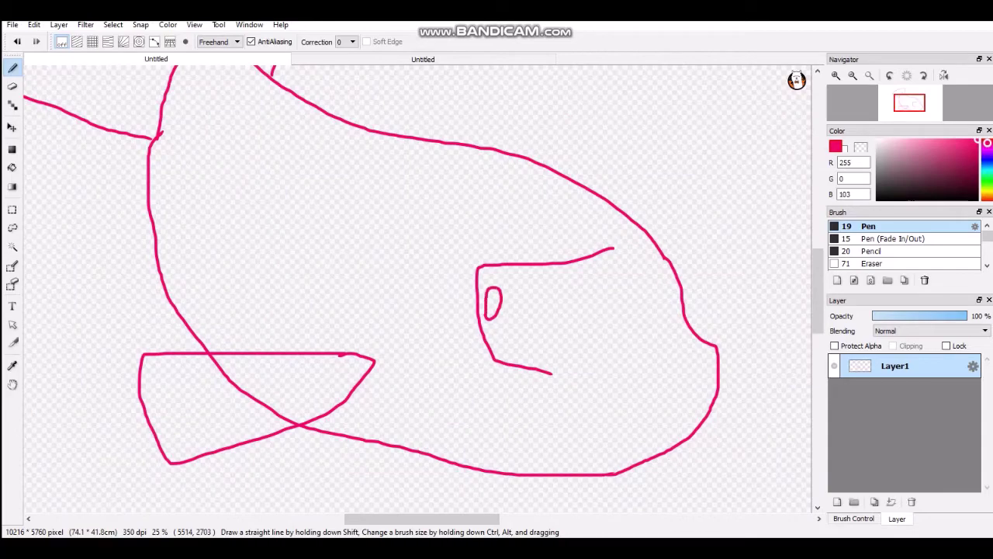
{"action": "scroll", "coordinate": [490, 252], "scroll_direction": "down", "scroll_amount": 3}
{"action": "scroll", "coordinate": [492, 267], "scroll_direction": "up", "scroll_amount": 9}
{"action": "mouse_move", "coordinate": [483, 258]}
{"action": "left_mouse_down"}
{"action": "mouse_move", "coordinate": [478, 293]}
{"action": "mouse_move", "coordinate": [492, 271]}
{"action": "left_mouse_up"}
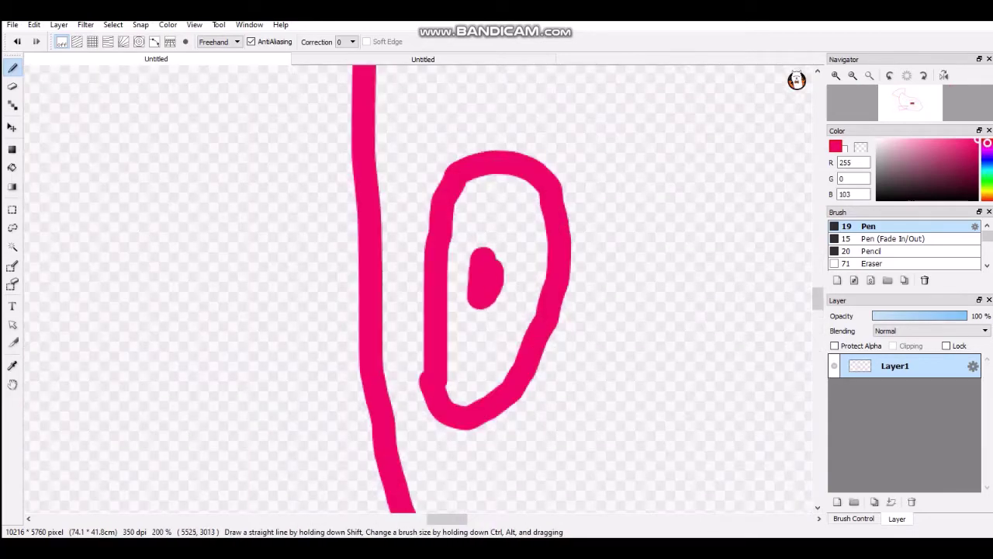
{"action": "scroll", "coordinate": [435, 233], "scroll_direction": "down", "scroll_amount": 7}
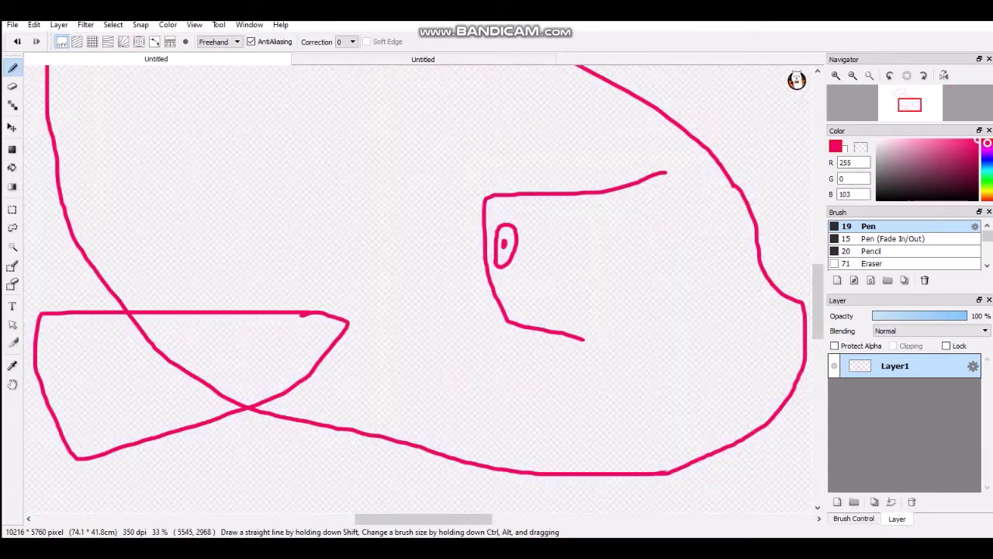
{"action": "scroll", "coordinate": [435, 233], "scroll_direction": "up", "scroll_amount": 1}
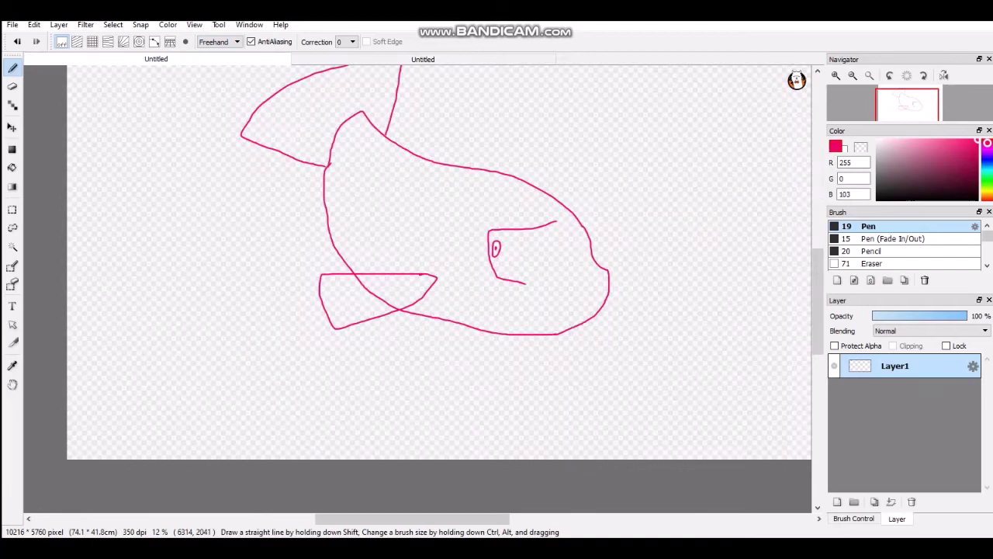
{"action": "scroll", "coordinate": [435, 232], "scroll_direction": "up", "scroll_amount": 1}
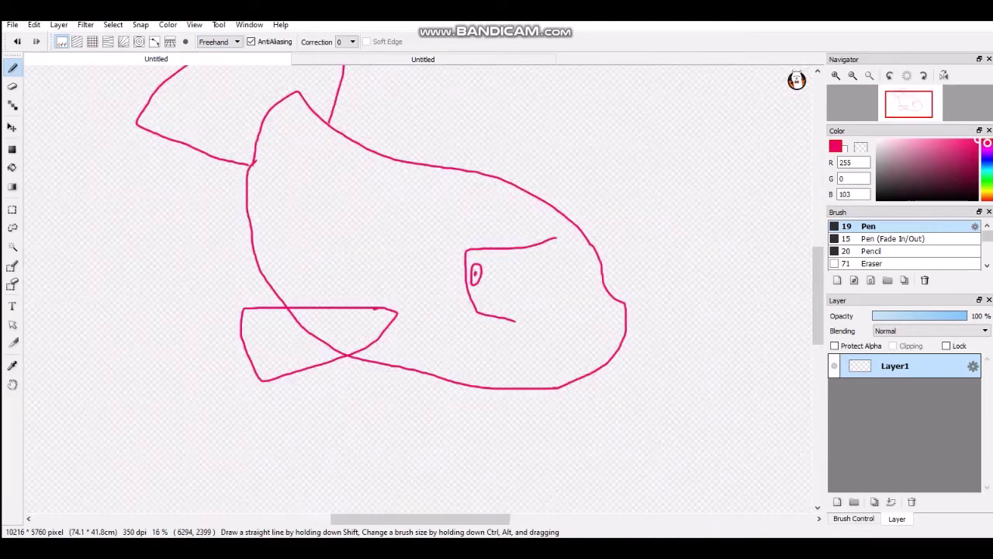
{"action": "mouse_move", "coordinate": [528, 162]}
{"action": "left_mouse_down"}
{"action": "mouse_move", "coordinate": [489, 132]}
{"action": "mouse_move", "coordinate": [451, 132]}
{"action": "mouse_move", "coordinate": [440, 166]}
{"action": "mouse_move", "coordinate": [403, 139]}
{"action": "mouse_move", "coordinate": [403, 126]}
{"action": "mouse_move", "coordinate": [359, 123]}
{"action": "left_mouse_up"}
{"action": "scroll", "coordinate": [371, 211], "scroll_direction": "down", "scroll_amount": 3}
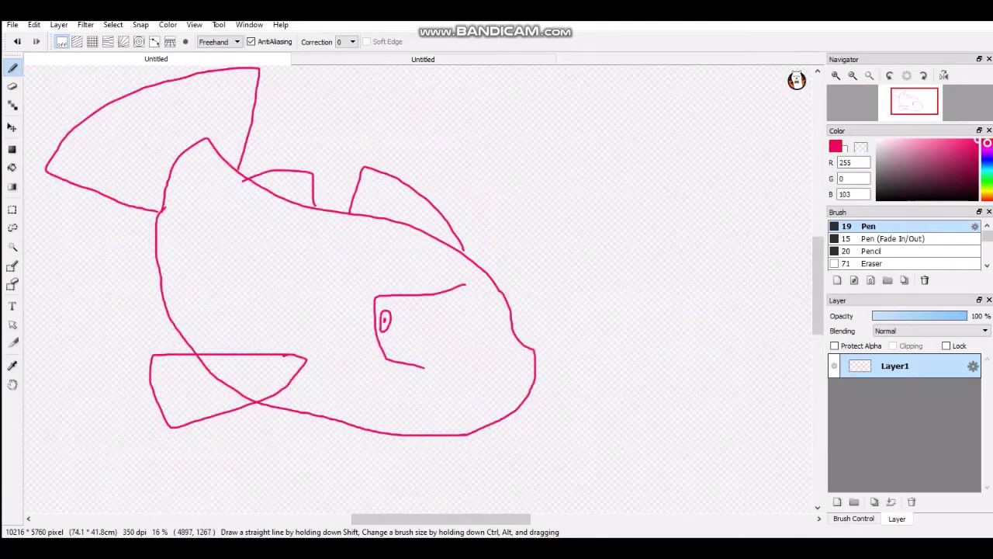
{"action": "scroll", "coordinate": [426, 184], "scroll_direction": "up", "scroll_amount": 3}
{"action": "left_click", "coordinate": [17, 42]}
{"action": "left_click", "coordinate": [17, 41]}
{"action": "left_click", "coordinate": [423, 59]}
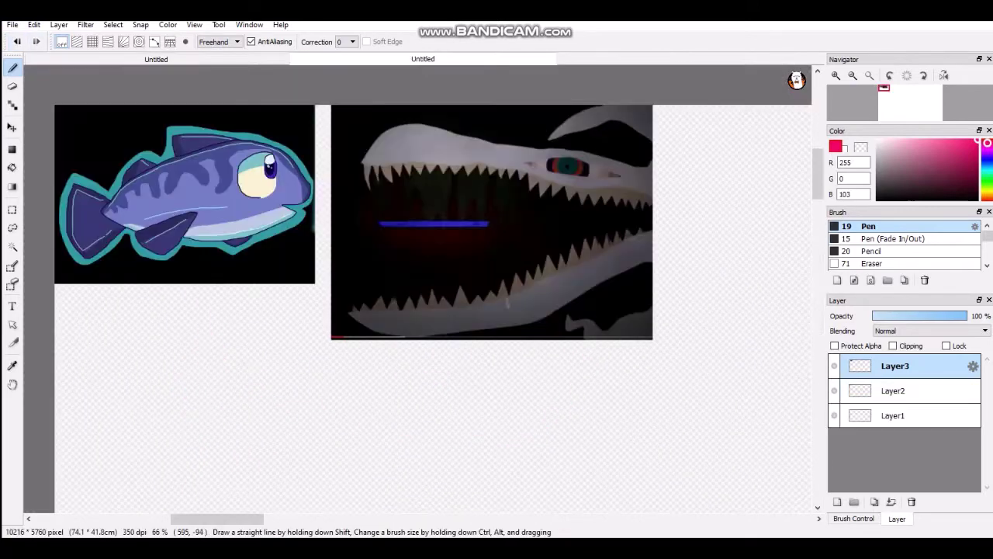
{"action": "left_click", "coordinate": [156, 59]}
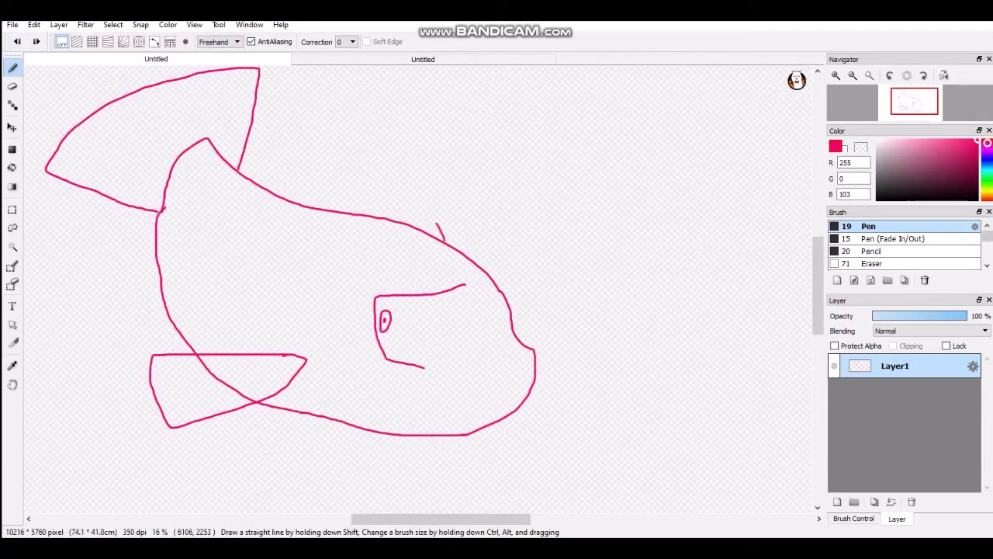
{"action": "mouse_move", "coordinate": [436, 224]}
{"action": "left_mouse_down"}
{"action": "mouse_move", "coordinate": [351, 168]}
{"action": "mouse_move", "coordinate": [339, 166]}
{"action": "mouse_move", "coordinate": [322, 205]}
{"action": "mouse_move", "coordinate": [298, 200]}
{"action": "mouse_move", "coordinate": [297, 173]}
{"action": "mouse_move", "coordinate": [250, 168]}
{"action": "left_mouse_up"}
{"action": "scroll", "coordinate": [302, 149], "scroll_direction": "down", "scroll_amount": 3}
{"action": "scroll", "coordinate": [335, 130], "scroll_direction": "up", "scroll_amount": 3}
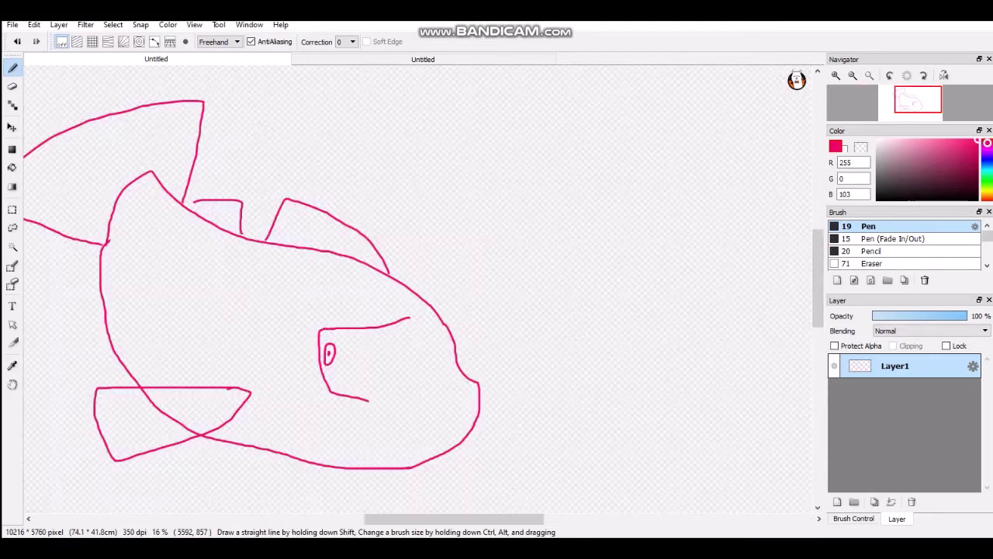
{"action": "scroll", "coordinate": [193, 197], "scroll_direction": "up", "scroll_amount": 2}
{"action": "key", "text": "ctrl+z"}
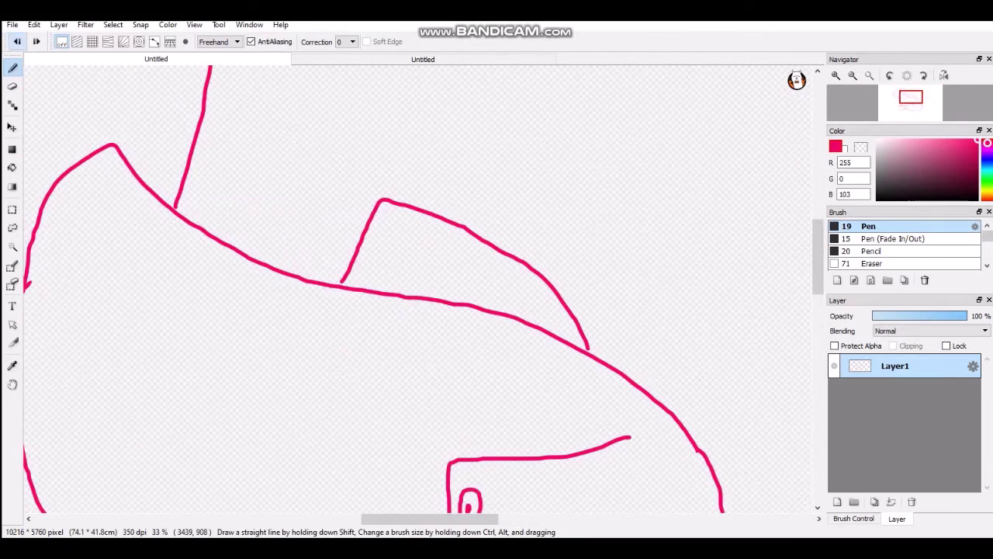
{"action": "key", "text": "ctrl+z"}
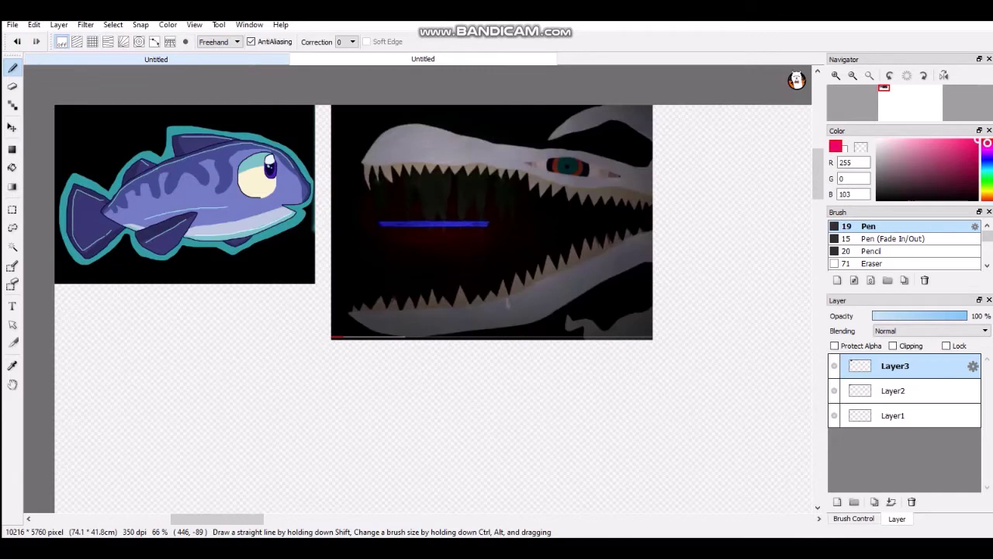
{"action": "left_click", "coordinate": [180, 60]}
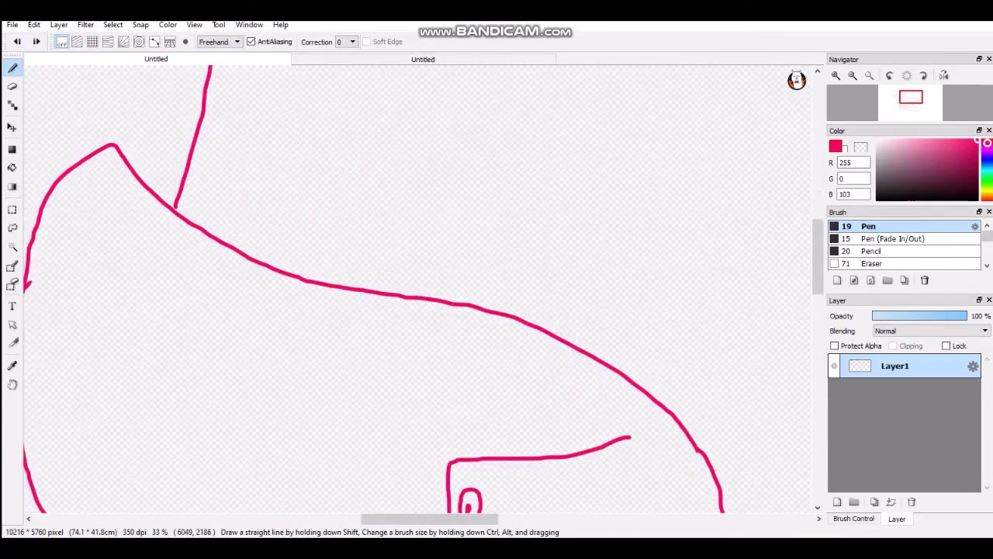
{"action": "mouse_move", "coordinate": [548, 314]}
{"action": "left_mouse_down"}
{"action": "mouse_move", "coordinate": [531, 280]}
{"action": "mouse_move", "coordinate": [359, 183]}
{"action": "mouse_move", "coordinate": [329, 286]}
{"action": "mouse_move", "coordinate": [259, 215]}
{"action": "mouse_move", "coordinate": [190, 222]}
{"action": "left_mouse_up"}
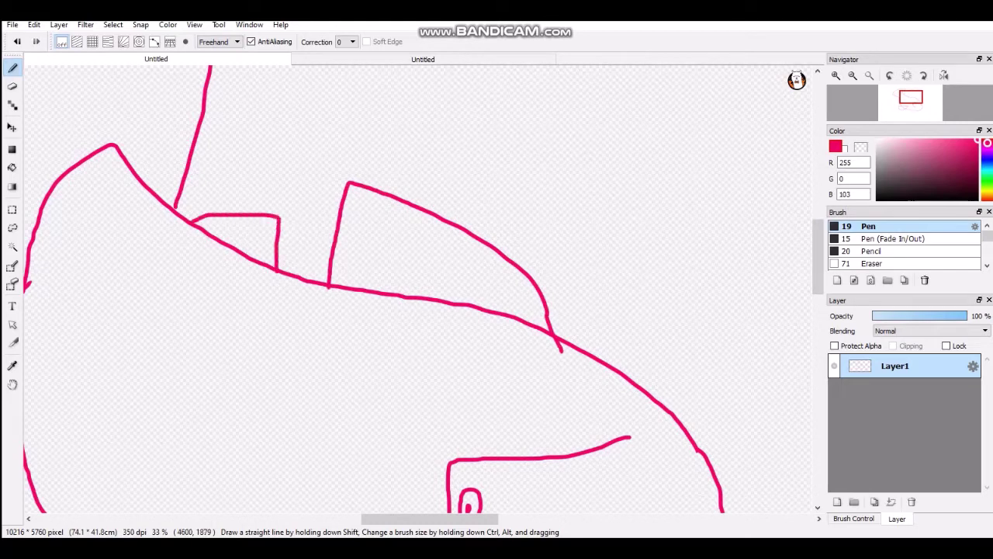
{"action": "scroll", "coordinate": [349, 178], "scroll_direction": "down", "scroll_amount": 5}
{"action": "scroll", "coordinate": [377, 168], "scroll_direction": "up", "scroll_amount": 2}
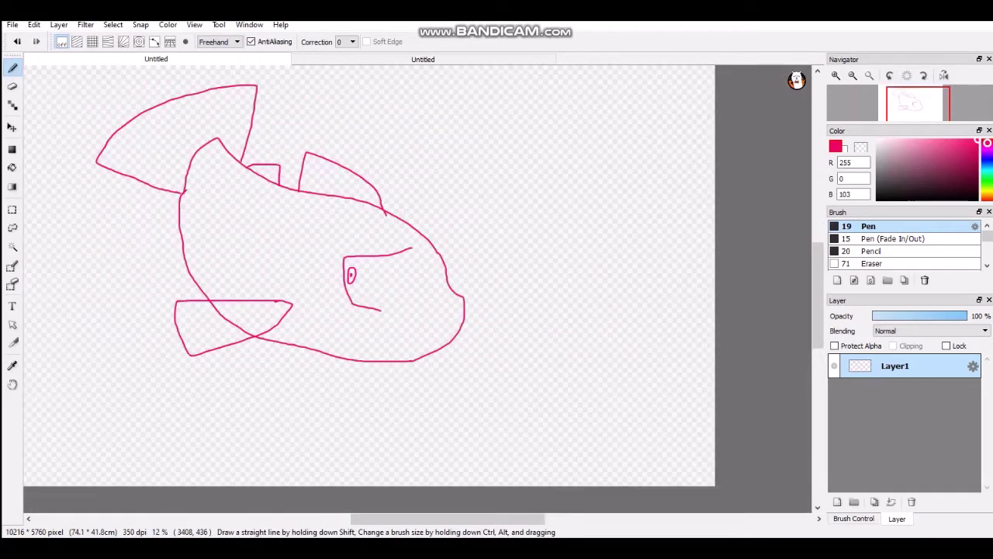
{"action": "scroll", "coordinate": [377, 168], "scroll_direction": "up", "scroll_amount": 2}
{"action": "key", "text": "ctrl+z"}
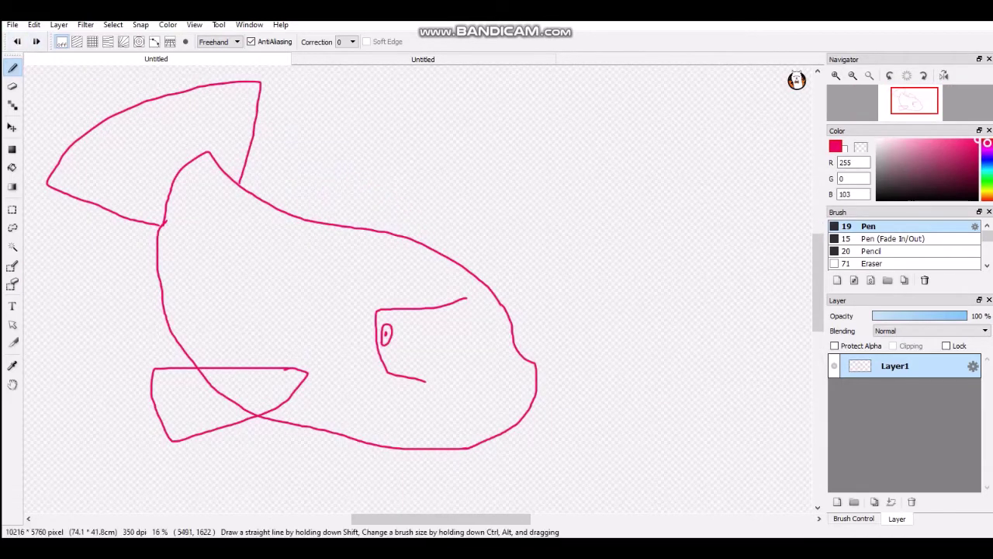
Draw a larger curved dorsal fin on the fish's back and a small fin beside the tail.
{"action": "mouse_move", "coordinate": [459, 264]}
{"action": "left_mouse_down"}
{"action": "mouse_move", "coordinate": [381, 190]}
{"action": "mouse_move", "coordinate": [333, 199]}
{"action": "left_mouse_up"}
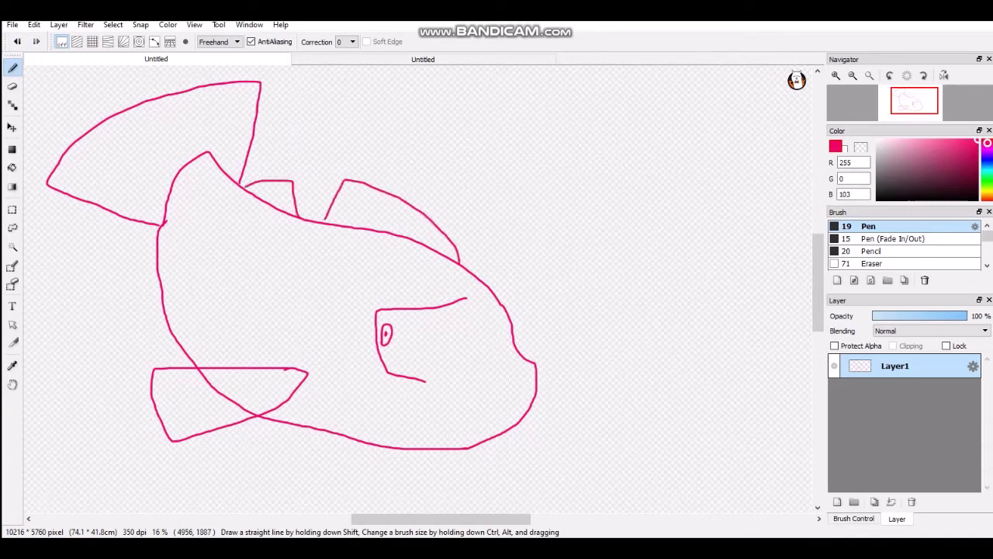
{"action": "scroll", "coordinate": [328, 214], "scroll_direction": "down", "scroll_amount": 4}
{"action": "scroll", "coordinate": [340, 115], "scroll_direction": "up", "scroll_amount": 3}
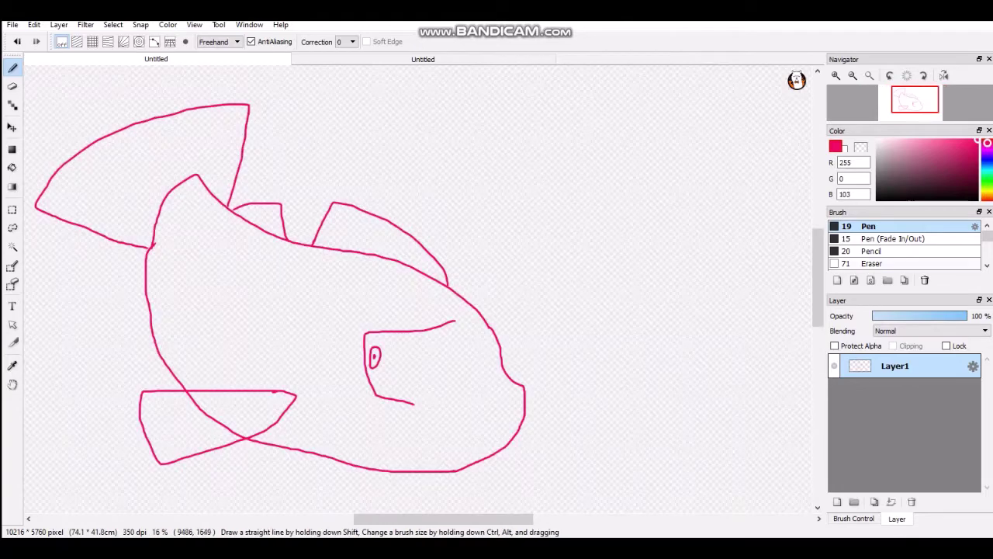
Erase the larger dorsal fin, keeping the back line and the small fin beside the tail.
{"action": "key", "text": "s"}
{"action": "scroll", "coordinate": [364, 179], "scroll_direction": "up", "scroll_amount": 2}
{"action": "mouse_move", "coordinate": [306, 223]}
{"action": "left_mouse_down"}
{"action": "mouse_move", "coordinate": [260, 303]}
{"action": "mouse_move", "coordinate": [342, 235]}
{"action": "mouse_move", "coordinate": [529, 361]}
{"action": "mouse_move", "coordinate": [416, 264]}
{"action": "left_mouse_up"}
{"action": "left_click_drag", "start_coordinate": [480, 309], "coordinate": [395, 255]}
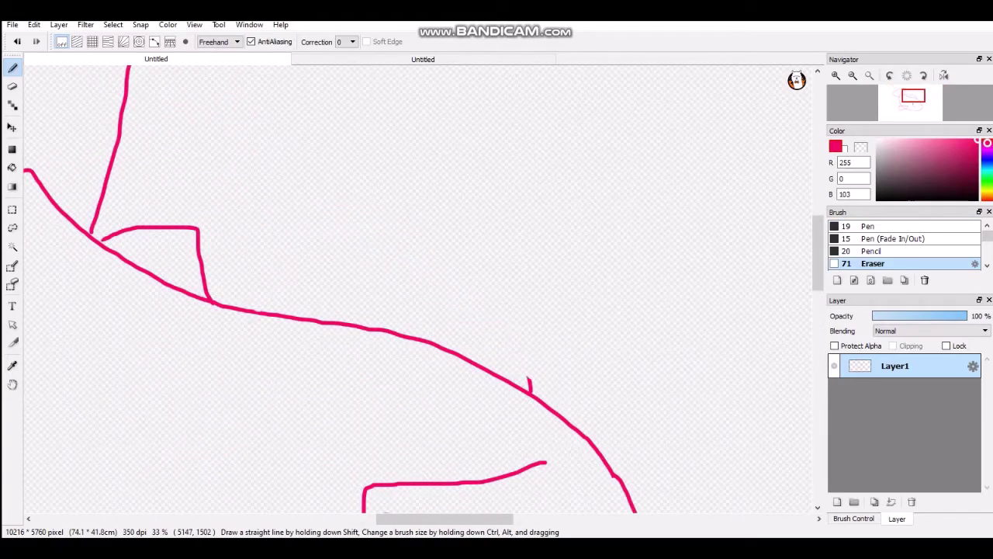
{"action": "scroll", "coordinate": [465, 177], "scroll_direction": "down", "scroll_amount": 3}
Select the Pencil brush and consult the fish reference for the dorsal fin's shape.
{"action": "left_click", "coordinate": [870, 226]}
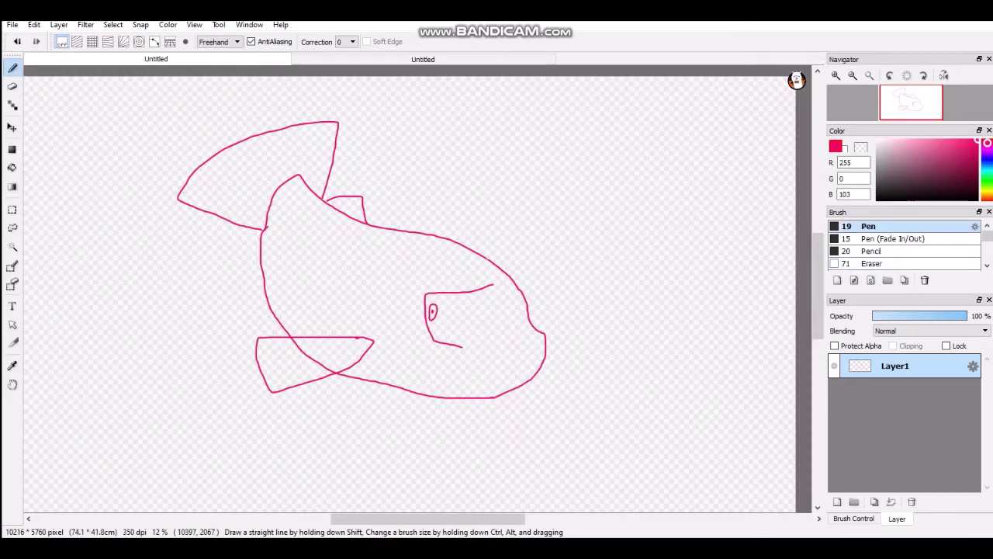
{"action": "scroll", "coordinate": [488, 251], "scroll_direction": "up", "scroll_amount": 2}
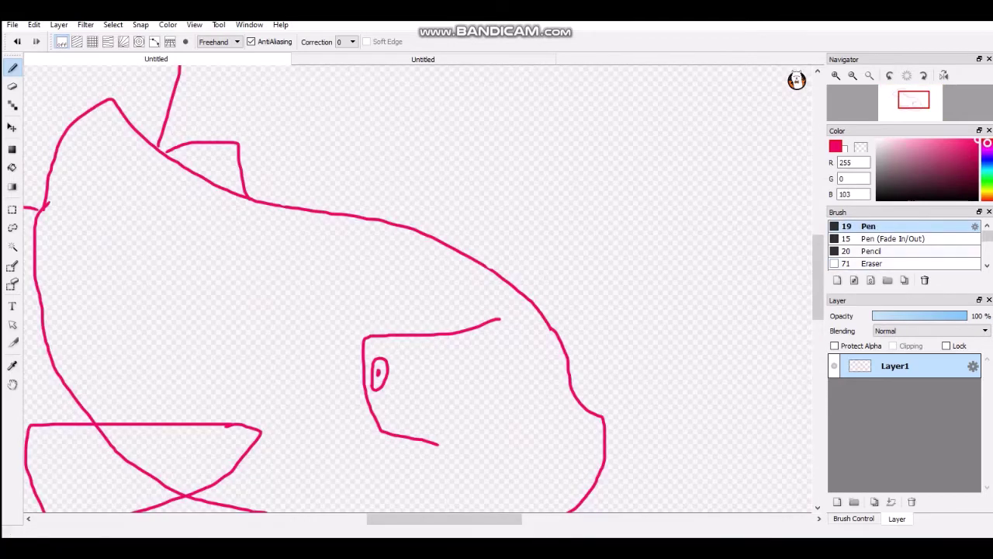
{"action": "left_click", "coordinate": [870, 251]}
{"action": "left_click", "coordinate": [423, 59]}
{"action": "left_click", "coordinate": [156, 59]}
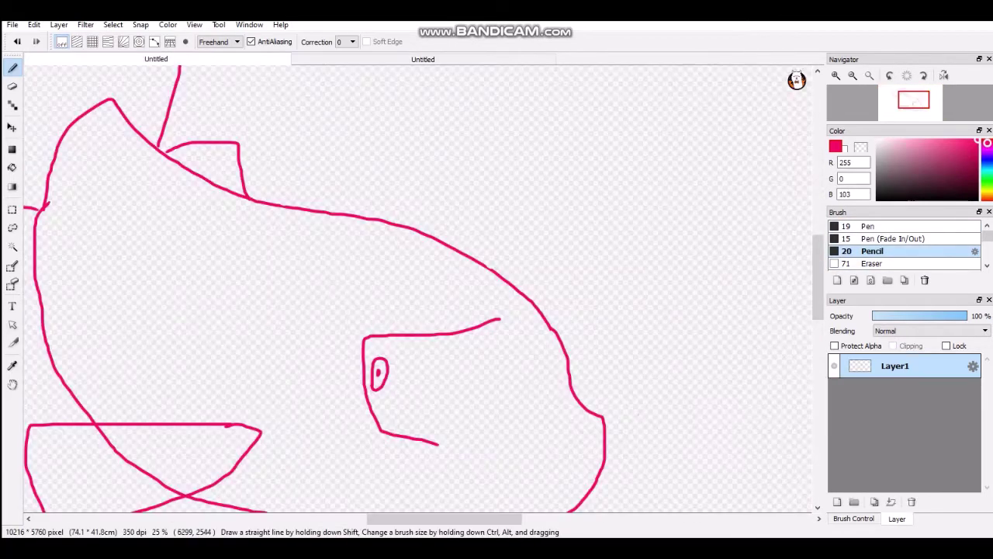
{"action": "mouse_move", "coordinate": [467, 251]}
{"action": "left_mouse_down"}
{"action": "mouse_move", "coordinate": [408, 169]}
{"action": "mouse_move", "coordinate": [353, 144]}
{"action": "mouse_move", "coordinate": [334, 140]}
{"action": "mouse_move", "coordinate": [308, 164]}
{"action": "mouse_move", "coordinate": [296, 201]}
{"action": "left_mouse_up"}
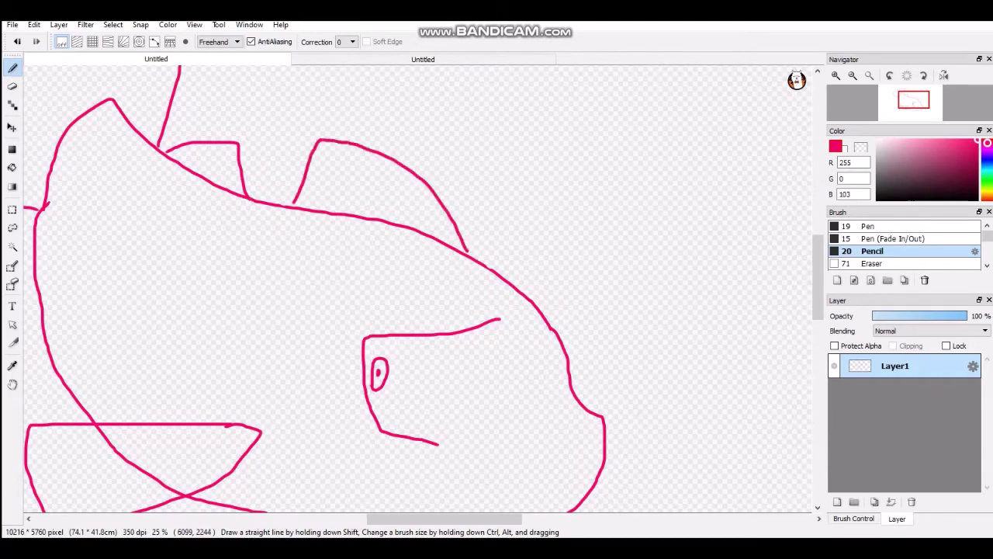
{"action": "scroll", "coordinate": [303, 201], "scroll_direction": "down", "scroll_amount": 2}
{"action": "left_click", "coordinate": [17, 41]}
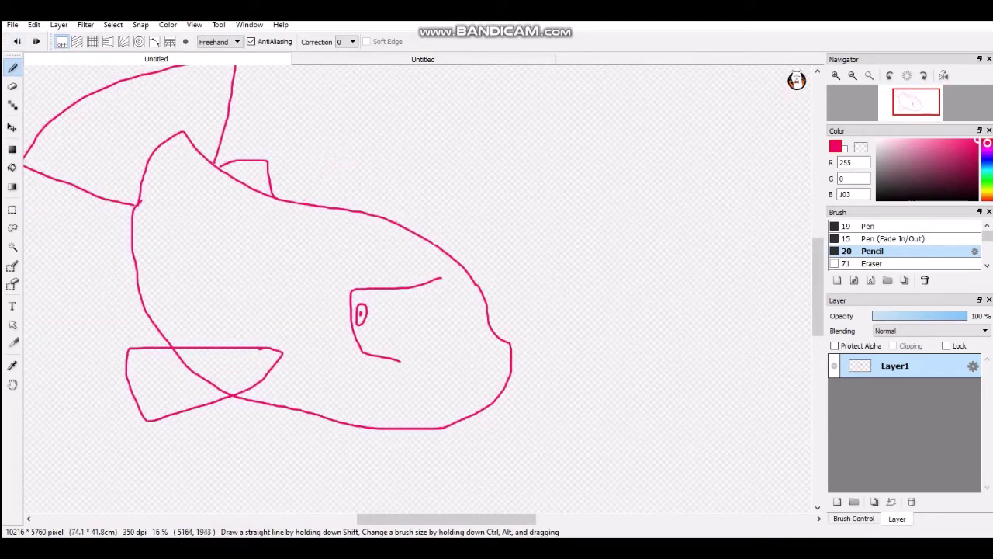
Redraw the large curved dorsal fin along the back and sketch a slanted closed mouth below the eye.
{"action": "mouse_move", "coordinate": [322, 172]}
{"action": "left_mouse_down"}
{"action": "mouse_move", "coordinate": [392, 188]}
{"action": "mouse_move", "coordinate": [442, 247]}
{"action": "mouse_move", "coordinate": [405, 273]}
{"action": "mouse_move", "coordinate": [328, 237]}
{"action": "mouse_move", "coordinate": [319, 270]}
{"action": "mouse_move", "coordinate": [380, 299]}
{"action": "left_mouse_up"}
{"action": "scroll", "coordinate": [371, 184], "scroll_direction": "down", "scroll_amount": 3}
{"action": "scroll", "coordinate": [393, 260], "scroll_direction": "up", "scroll_amount": 4}
{"action": "left_click_drag", "start_coordinate": [326, 250], "coordinate": [349, 266]}
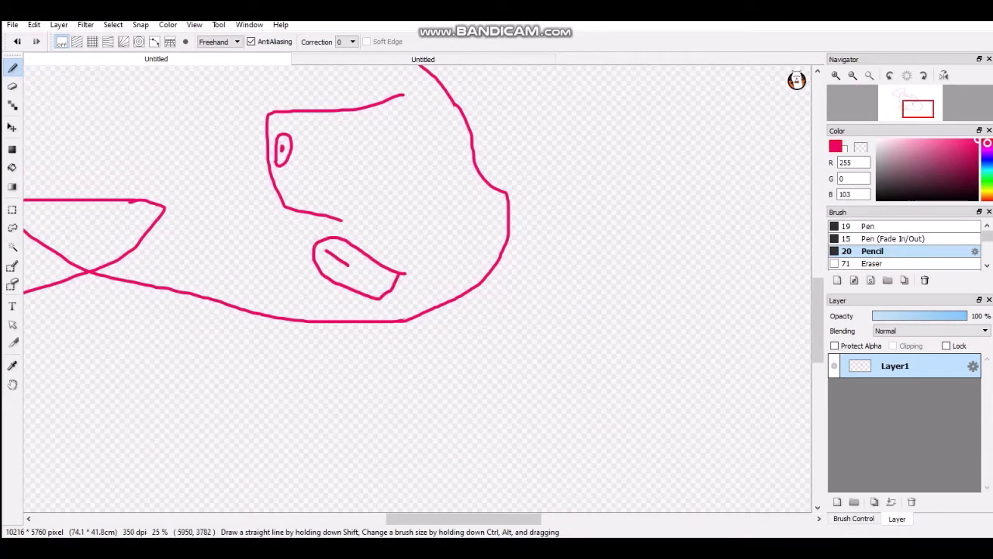
{"action": "scroll", "coordinate": [369, 231], "scroll_direction": "down", "scroll_amount": 4}
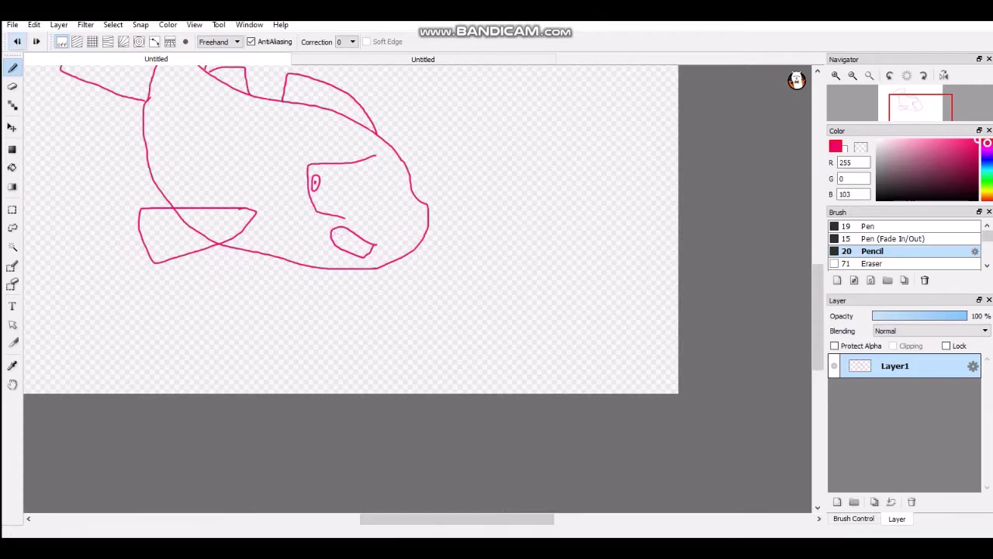
Draw a small belly fin under the body, just in front of the large side fin.
{"action": "scroll", "coordinate": [370, 231], "scroll_direction": "up", "scroll_amount": 4}
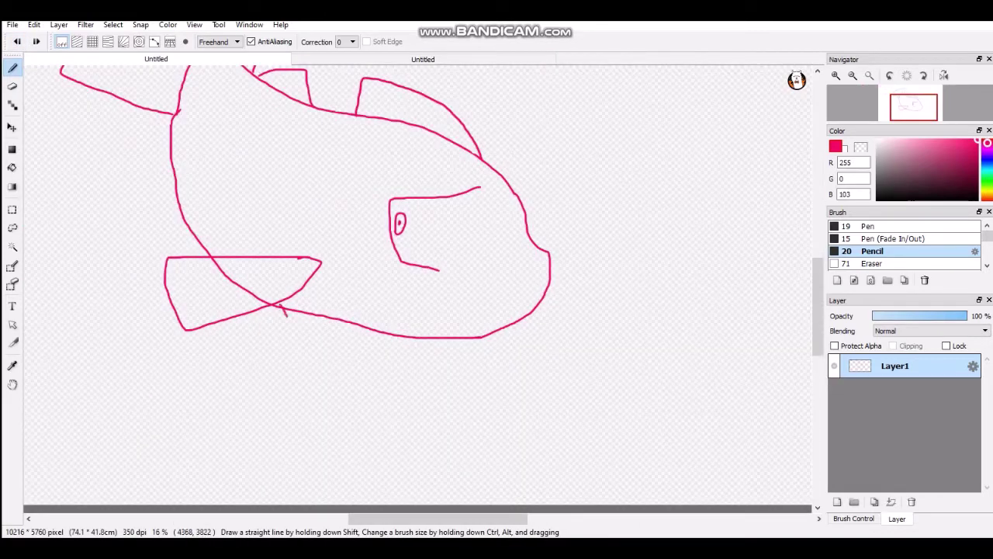
{"action": "left_click_drag", "start_coordinate": [287, 316], "coordinate": [330, 329]}
{"action": "scroll", "coordinate": [367, 395], "scroll_direction": "down", "scroll_amount": 2}
{"action": "scroll", "coordinate": [312, 315], "scroll_direction": "up", "scroll_amount": 1}
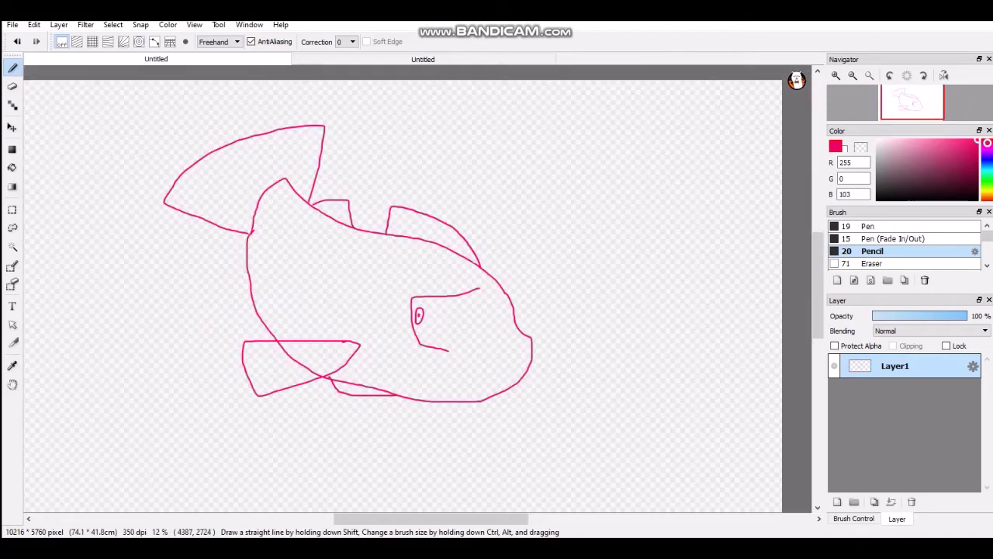
{"action": "scroll", "coordinate": [434, 318], "scroll_direction": "up", "scroll_amount": 3}
{"action": "mouse_move", "coordinate": [449, 307]}
{"action": "left_mouse_down"}
{"action": "mouse_move", "coordinate": [440, 335]}
{"action": "mouse_move", "coordinate": [447, 350]}
{"action": "left_mouse_up"}
{"action": "scroll", "coordinate": [447, 350], "scroll_direction": "down", "scroll_amount": 2}
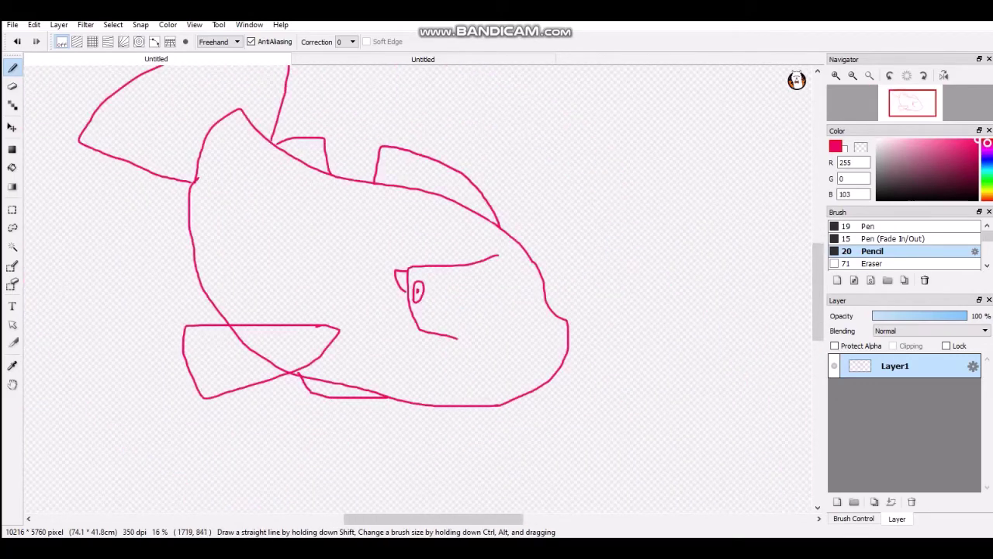
{"action": "scroll", "coordinate": [508, 372], "scroll_direction": "down", "scroll_amount": 3}
Redraw the slanted mouth outline below the eye and add a zigzag tooth line inside it.
{"action": "scroll", "coordinate": [509, 373], "scroll_direction": "up", "scroll_amount": 5}
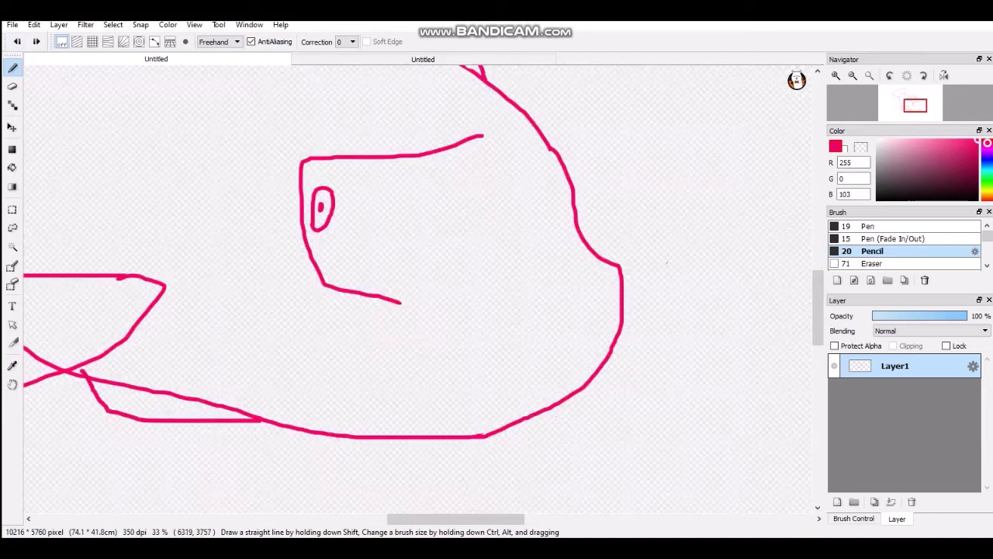
{"action": "mouse_move", "coordinate": [485, 378]}
{"action": "left_mouse_down"}
{"action": "mouse_move", "coordinate": [349, 345]}
{"action": "mouse_move", "coordinate": [435, 397]}
{"action": "mouse_move", "coordinate": [466, 375]}
{"action": "left_mouse_up"}
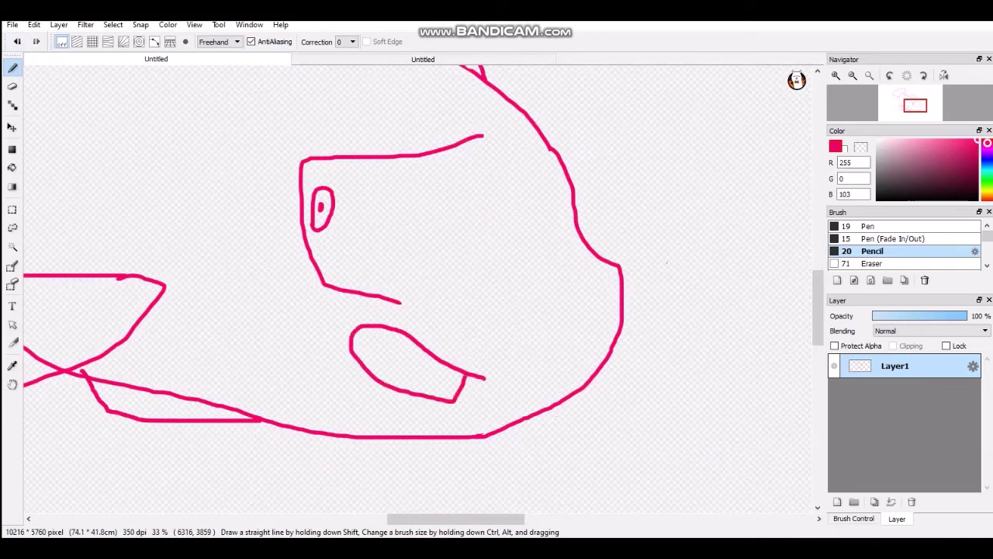
{"action": "left_click_drag", "start_coordinate": [390, 351], "coordinate": [362, 346]}
{"action": "scroll", "coordinate": [403, 267], "scroll_direction": "down", "scroll_amount": 4}
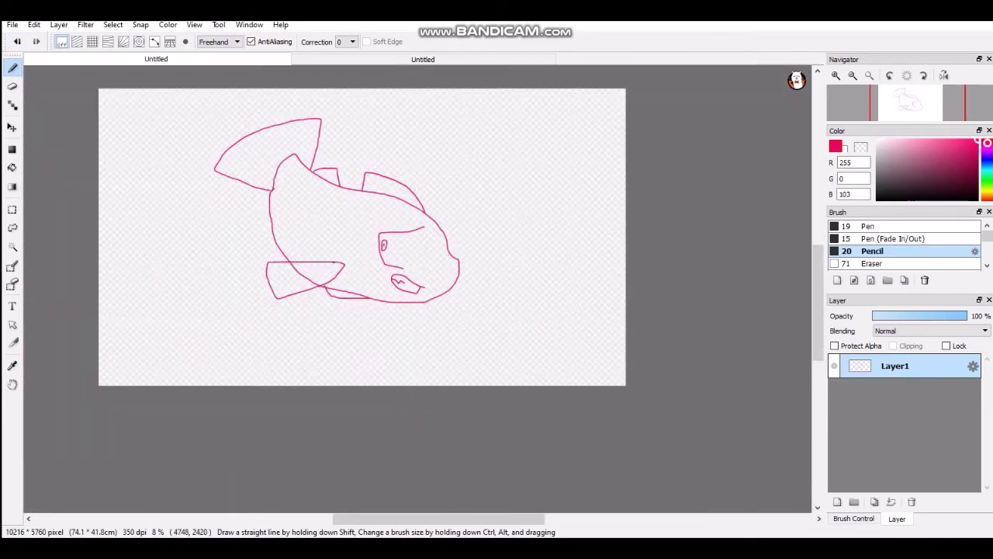
Erase the part of the body outline that crosses the large side fin, and return to the Pencil brush.
{"action": "scroll", "coordinate": [311, 201], "scroll_direction": "up", "scroll_amount": 1}
{"action": "left_click", "coordinate": [873, 264]}
{"action": "scroll", "coordinate": [321, 305], "scroll_direction": "up", "scroll_amount": 3}
{"action": "mouse_move", "coordinate": [267, 319]}
{"action": "left_mouse_down"}
{"action": "mouse_move", "coordinate": [243, 289]}
{"action": "mouse_move", "coordinate": [300, 342]}
{"action": "mouse_move", "coordinate": [359, 370]}
{"action": "left_mouse_up"}
{"action": "left_click", "coordinate": [873, 251]}
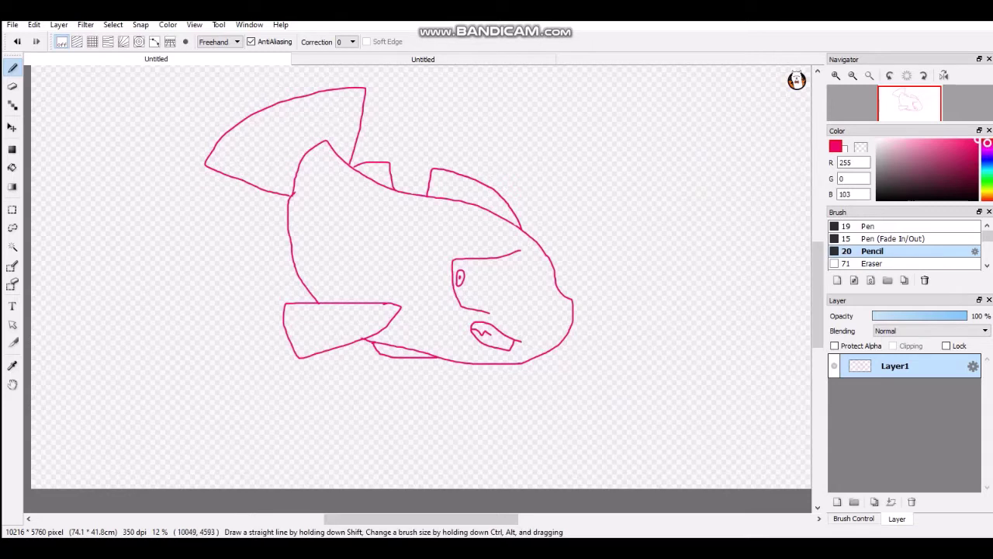
Add a new layer above the sketch and set up the Pen brush with dark blue (R 3, G 0, B 97).
{"action": "left_click", "coordinate": [837, 502]}
{"action": "left_click", "coordinate": [900, 227]}
{"action": "left_click", "coordinate": [977, 190]}
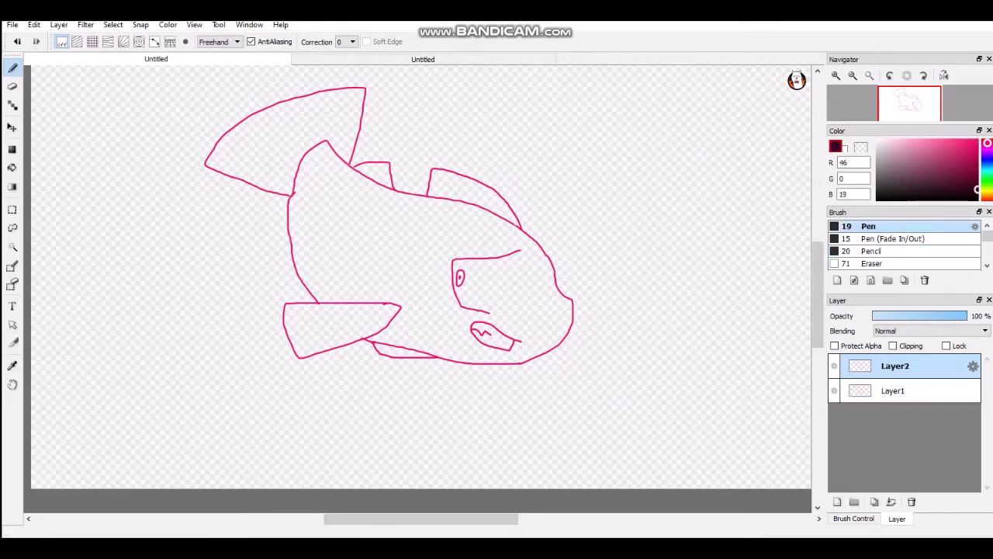
{"action": "left_click", "coordinate": [987, 161]}
{"action": "left_click", "coordinate": [977, 177]}
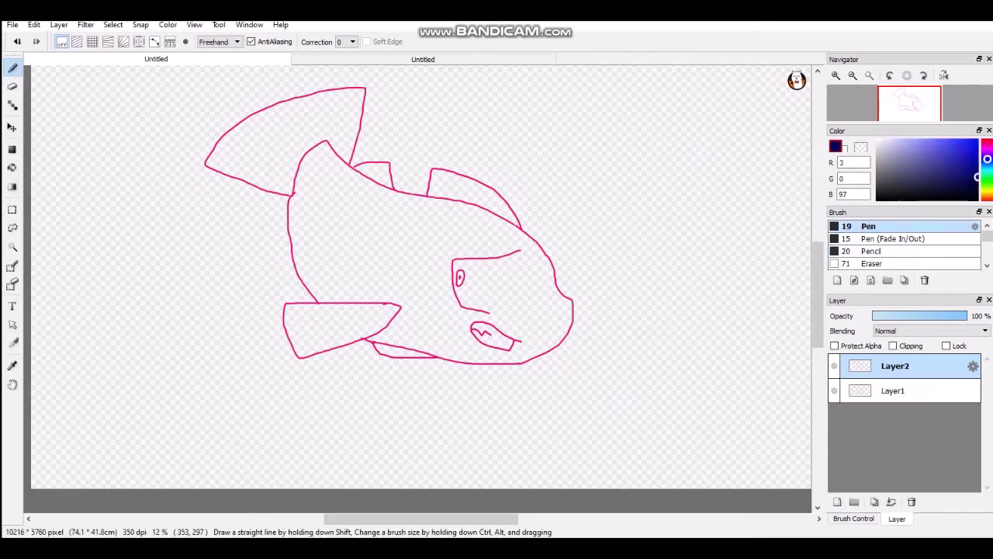
Trace the front of the back, the head, the belly and the small belly fin in dark blue over the sketch.
{"action": "scroll", "coordinate": [478, 242], "scroll_direction": "up", "scroll_amount": 1}
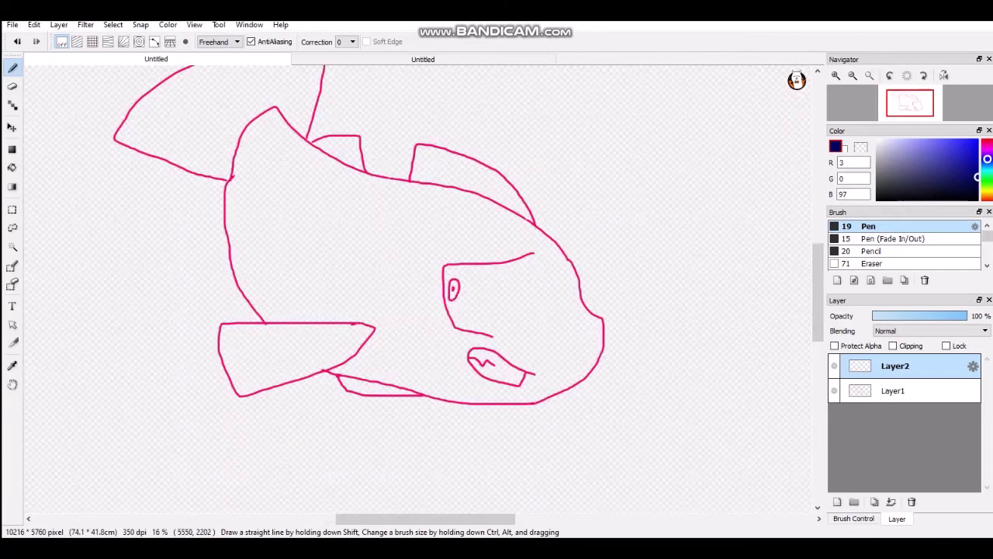
{"action": "mouse_move", "coordinate": [416, 180]}
{"action": "left_mouse_down"}
{"action": "mouse_move", "coordinate": [484, 193]}
{"action": "mouse_move", "coordinate": [552, 238]}
{"action": "mouse_move", "coordinate": [587, 309]}
{"action": "left_mouse_up"}
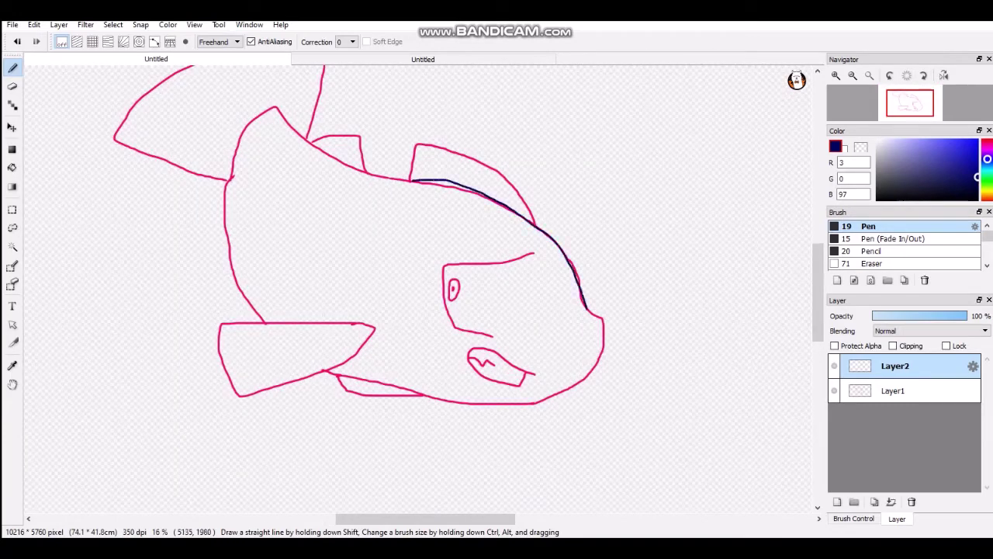
{"action": "mouse_move", "coordinate": [547, 399]}
{"action": "left_mouse_down"}
{"action": "mouse_move", "coordinate": [472, 403]}
{"action": "mouse_move", "coordinate": [339, 375]}
{"action": "mouse_move", "coordinate": [388, 424]}
{"action": "mouse_move", "coordinate": [637, 437]}
{"action": "left_mouse_up"}
{"action": "scroll", "coordinate": [329, 375], "scroll_direction": "up", "scroll_amount": 3}
{"action": "scroll", "coordinate": [610, 350], "scroll_direction": "down", "scroll_amount": 2}
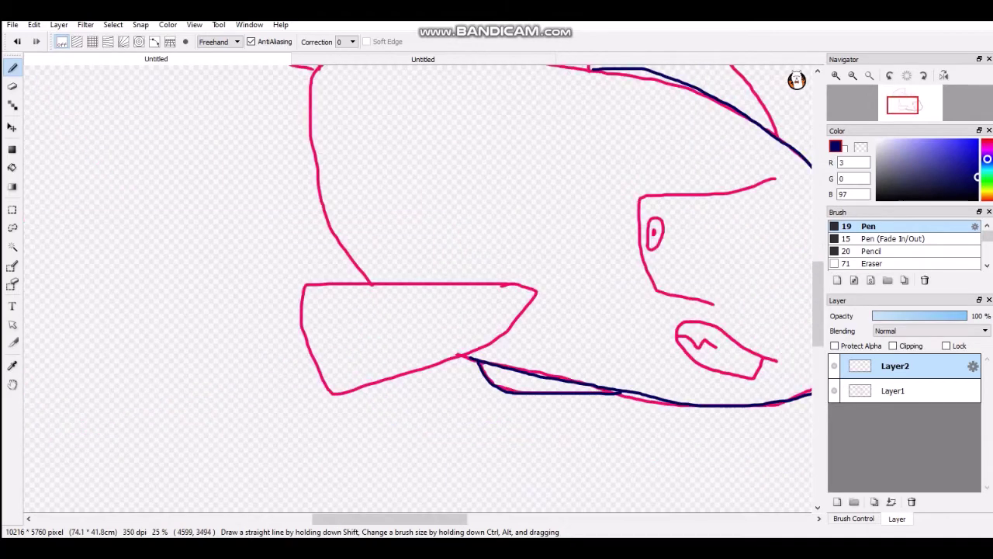
Trace the large side fin in dark blue.
{"action": "scroll", "coordinate": [510, 309], "scroll_direction": "up", "scroll_amount": 2}
{"action": "scroll", "coordinate": [528, 282], "scroll_direction": "down", "scroll_amount": 2}
{"action": "mouse_move", "coordinate": [518, 272]}
{"action": "left_mouse_down"}
{"action": "mouse_move", "coordinate": [329, 257]}
{"action": "mouse_move", "coordinate": [323, 271]}
{"action": "mouse_move", "coordinate": [364, 374]}
{"action": "mouse_move", "coordinate": [438, 360]}
{"action": "mouse_move", "coordinate": [521, 311]}
{"action": "left_mouse_up"}
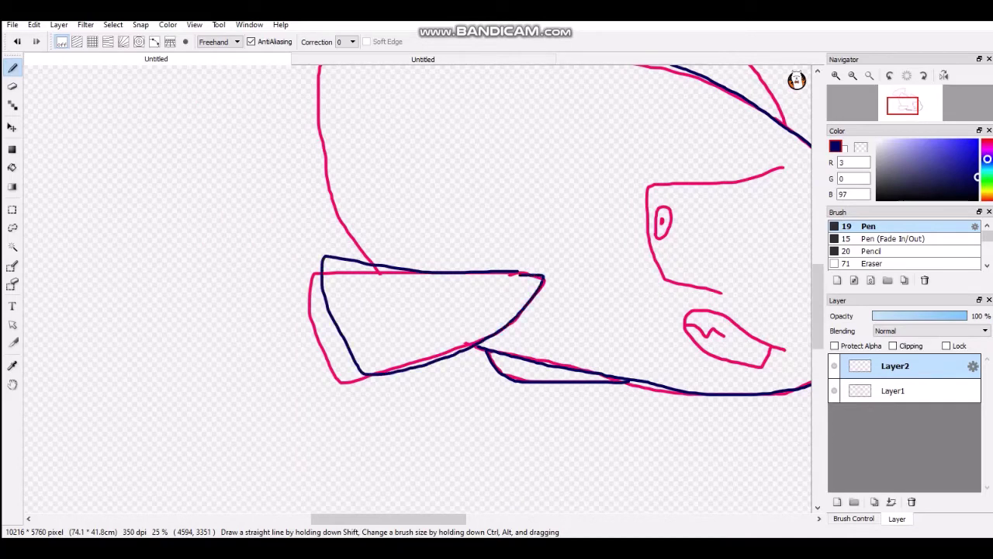
Erase the excess line at the front tip of the traced side fin, and return to the Pen brush.
{"action": "scroll", "coordinate": [485, 351], "scroll_direction": "up", "scroll_amount": 3}
{"action": "left_click", "coordinate": [871, 251]}
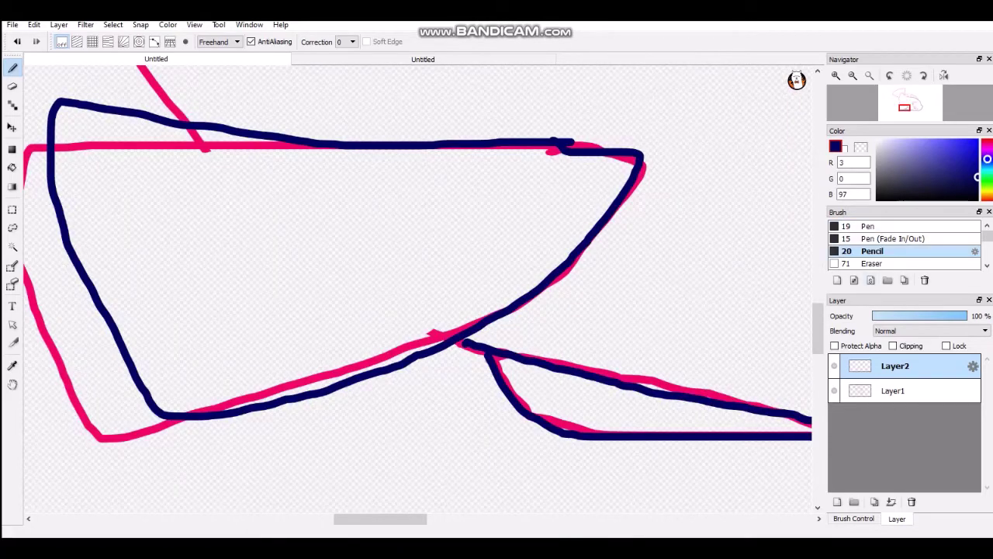
{"action": "left_click", "coordinate": [873, 264]}
{"action": "mouse_move", "coordinate": [587, 151]}
{"action": "left_mouse_down"}
{"action": "mouse_move", "coordinate": [624, 155]}
{"action": "mouse_move", "coordinate": [557, 148]}
{"action": "mouse_move", "coordinate": [641, 162]}
{"action": "left_mouse_up"}
{"action": "left_click", "coordinate": [871, 251]}
{"action": "left_click", "coordinate": [869, 226]}
Trace the rest of the back and the rear body outline down to the side fin in dark blue.
{"action": "scroll", "coordinate": [489, 369], "scroll_direction": "down", "scroll_amount": 5}
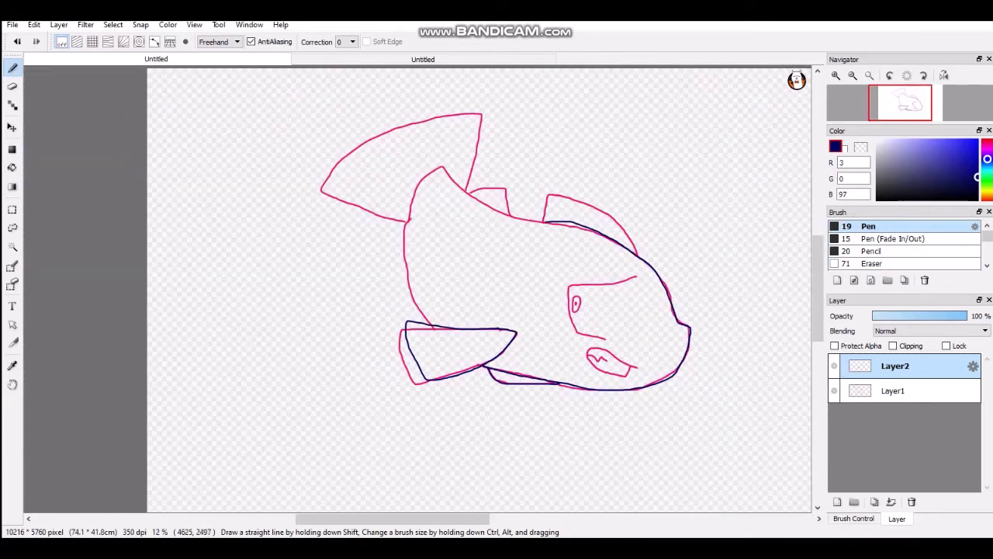
{"action": "scroll", "coordinate": [531, 237], "scroll_direction": "up", "scroll_amount": 2}
{"action": "mouse_move", "coordinate": [556, 208]}
{"action": "left_mouse_down"}
{"action": "mouse_move", "coordinate": [504, 202]}
{"action": "mouse_move", "coordinate": [424, 167]}
{"action": "mouse_move", "coordinate": [345, 100]}
{"action": "mouse_move", "coordinate": [309, 137]}
{"action": "mouse_move", "coordinate": [282, 210]}
{"action": "mouse_move", "coordinate": [290, 340]}
{"action": "mouse_move", "coordinate": [321, 400]}
{"action": "left_mouse_up"}
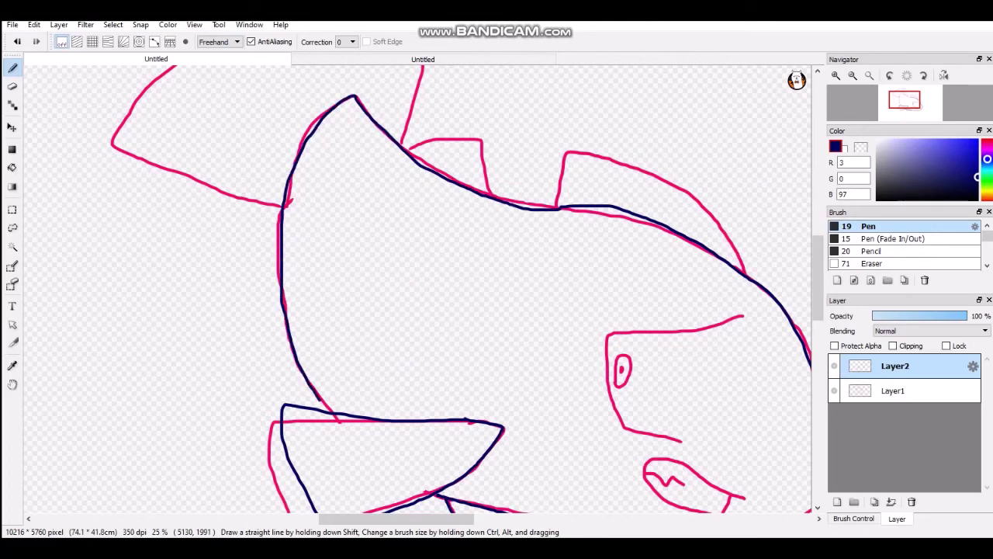
Trace the tail fin in dark blue, replacing the first attempt with a cleaner outline.
{"action": "scroll", "coordinate": [376, 368], "scroll_direction": "down", "scroll_amount": 3}
{"action": "scroll", "coordinate": [377, 240], "scroll_direction": "up", "scroll_amount": 1}
{"action": "scroll", "coordinate": [412, 312], "scroll_direction": "up", "scroll_amount": 1}
{"action": "mouse_move", "coordinate": [405, 310]}
{"action": "left_mouse_down"}
{"action": "mouse_move", "coordinate": [432, 176]}
{"action": "mouse_move", "coordinate": [402, 166]}
{"action": "mouse_move", "coordinate": [303, 166]}
{"action": "mouse_move", "coordinate": [184, 232]}
{"action": "left_mouse_up"}
{"action": "left_click", "coordinate": [17, 42]}
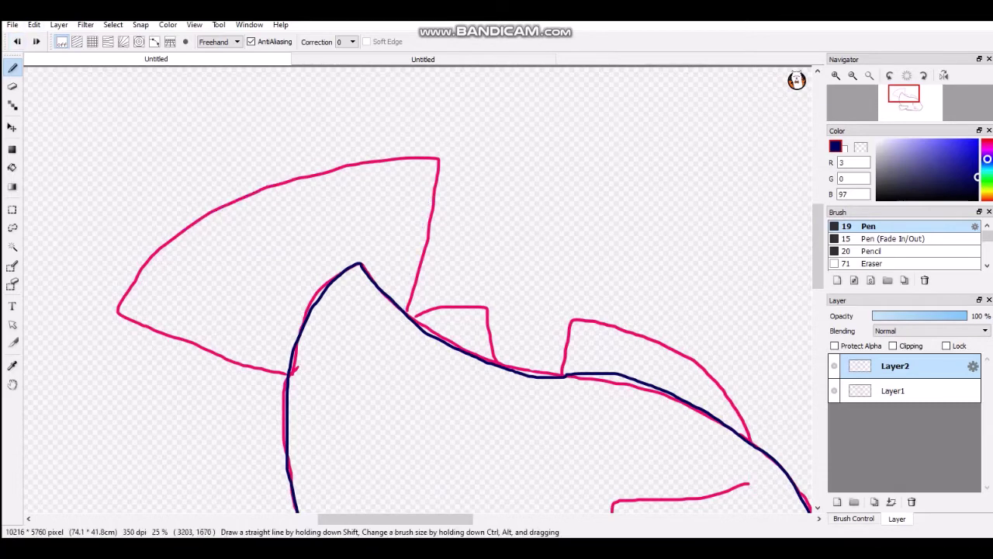
{"action": "mouse_move", "coordinate": [289, 374]}
{"action": "left_mouse_down"}
{"action": "mouse_move", "coordinate": [134, 324]}
{"action": "mouse_move", "coordinate": [156, 268]}
{"action": "mouse_move", "coordinate": [277, 187]}
{"action": "mouse_move", "coordinate": [433, 175]}
{"action": "mouse_move", "coordinate": [413, 278]}
{"action": "left_mouse_up"}
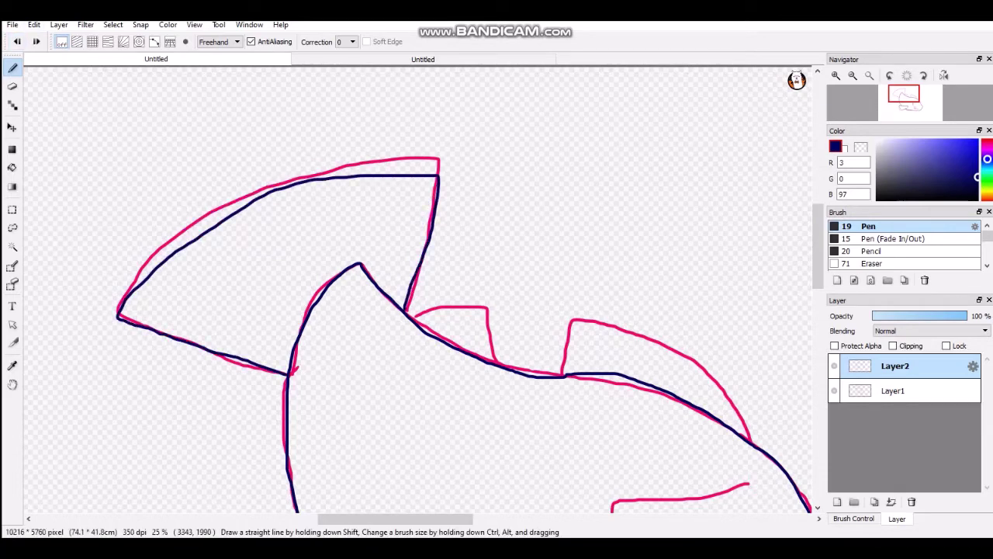
{"action": "mouse_move", "coordinate": [410, 315]}
{"action": "left_mouse_down"}
{"action": "mouse_move", "coordinate": [473, 301]}
{"action": "mouse_move", "coordinate": [498, 355]}
{"action": "left_mouse_up"}
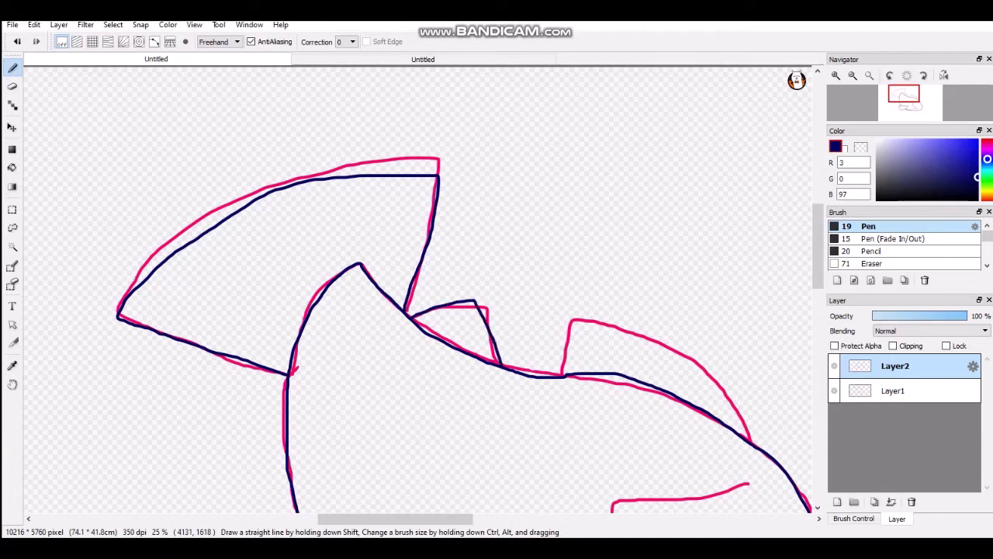
{"action": "scroll", "coordinate": [487, 272], "scroll_direction": "down", "scroll_amount": 3}
{"action": "scroll", "coordinate": [573, 308], "scroll_direction": "up", "scroll_amount": 3}
{"action": "key", "text": "ctrl+z"}
Trace the small fin beside the tail and the large dorsal fin in dark blue.
{"action": "scroll", "coordinate": [304, 223], "scroll_direction": "up", "scroll_amount": 1}
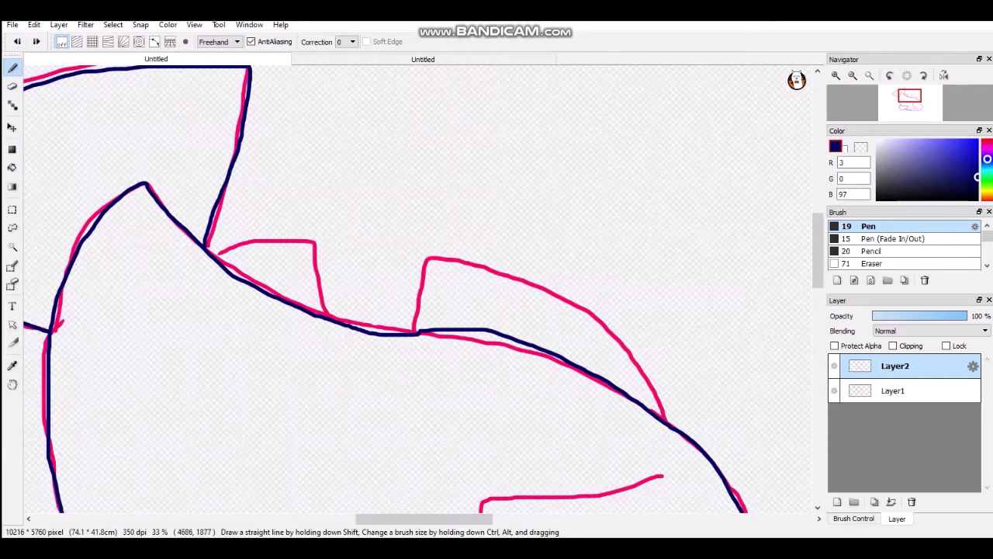
{"action": "mouse_move", "coordinate": [324, 310]}
{"action": "left_mouse_down"}
{"action": "mouse_move", "coordinate": [320, 256]}
{"action": "mouse_move", "coordinate": [266, 240]}
{"action": "mouse_move", "coordinate": [216, 253]}
{"action": "left_mouse_up"}
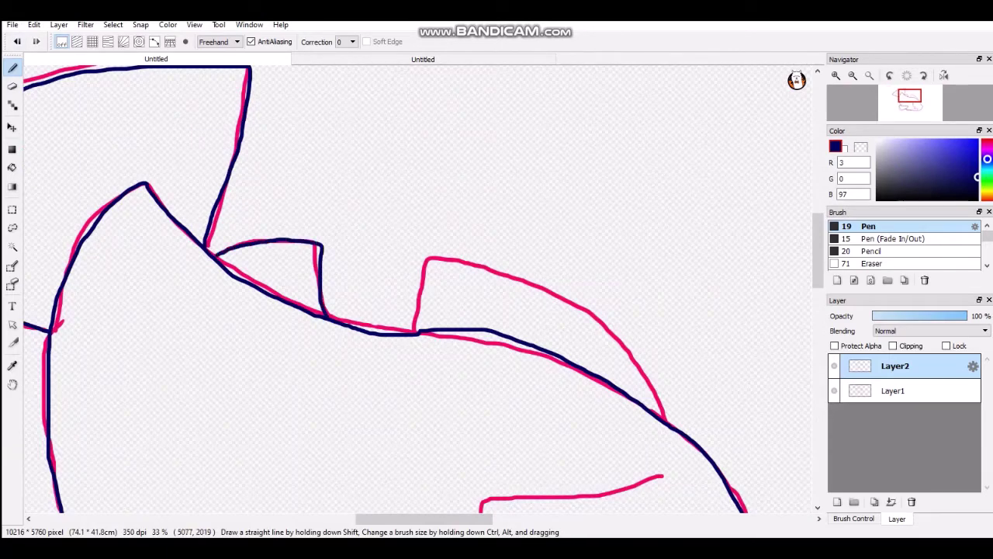
{"action": "mouse_move", "coordinate": [410, 322]}
{"action": "left_mouse_down"}
{"action": "mouse_move", "coordinate": [435, 265]}
{"action": "mouse_move", "coordinate": [470, 269]}
{"action": "mouse_move", "coordinate": [587, 330]}
{"action": "mouse_move", "coordinate": [650, 395]}
{"action": "left_mouse_up"}
{"action": "scroll", "coordinate": [419, 288], "scroll_direction": "down", "scroll_amount": 3}
{"action": "scroll", "coordinate": [419, 287], "scroll_direction": "up", "scroll_amount": 2}
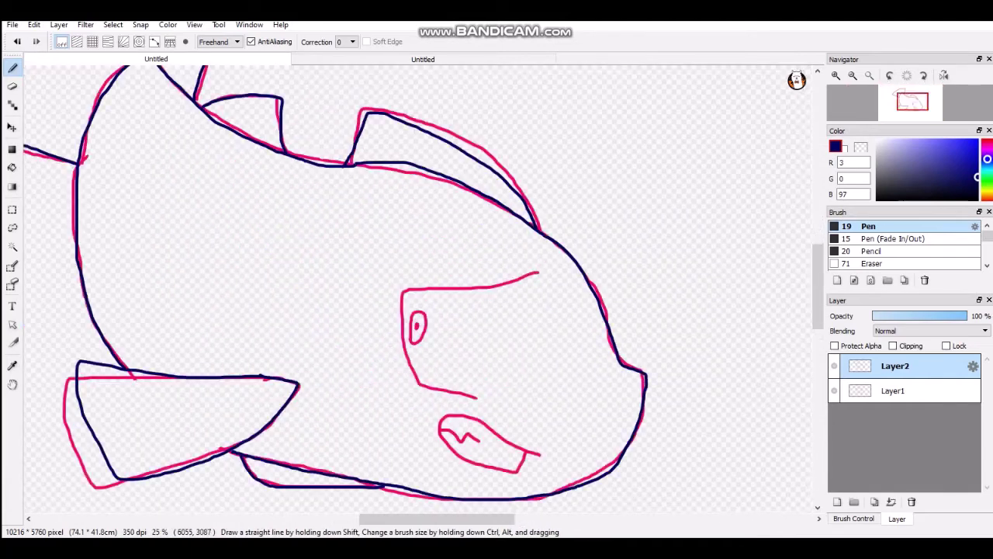
Consult the fish reference and trace the eye outline in dark blue, extending its lower edge into an upward curve.
{"action": "left_click", "coordinate": [423, 59]}
{"action": "left_click", "coordinate": [225, 59]}
{"action": "mouse_move", "coordinate": [529, 271]}
{"action": "left_mouse_down"}
{"action": "mouse_move", "coordinate": [431, 284]}
{"action": "mouse_move", "coordinate": [416, 380]}
{"action": "mouse_move", "coordinate": [505, 384]}
{"action": "left_mouse_up"}
{"action": "scroll", "coordinate": [376, 440], "scroll_direction": "up", "scroll_amount": 4}
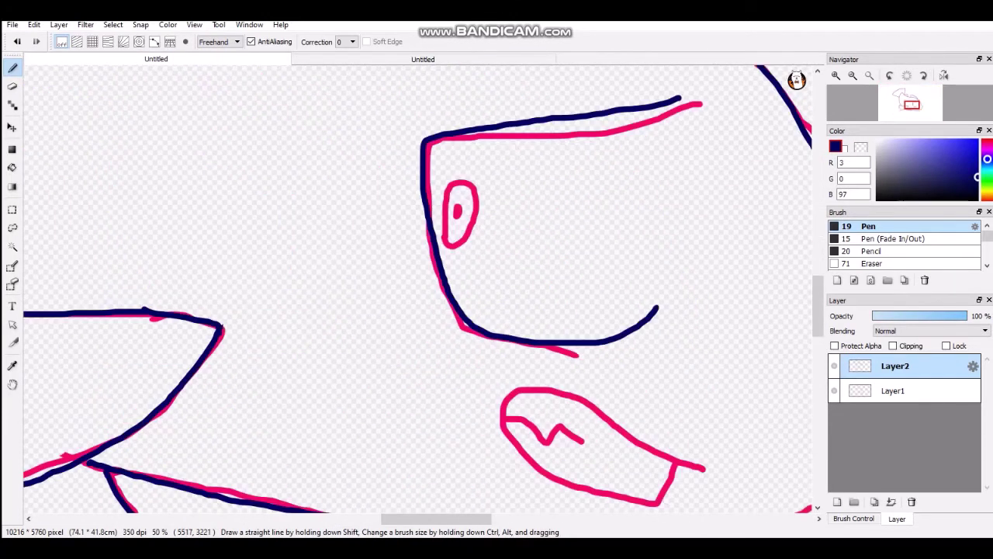
{"action": "scroll", "coordinate": [415, 269], "scroll_direction": "down", "scroll_amount": 2}
{"action": "scroll", "coordinate": [422, 165], "scroll_direction": "up", "scroll_amount": 1}
{"action": "mouse_move", "coordinate": [403, 252]}
{"action": "left_mouse_down"}
{"action": "mouse_move", "coordinate": [422, 266]}
{"action": "mouse_move", "coordinate": [450, 149]}
{"action": "left_mouse_up"}
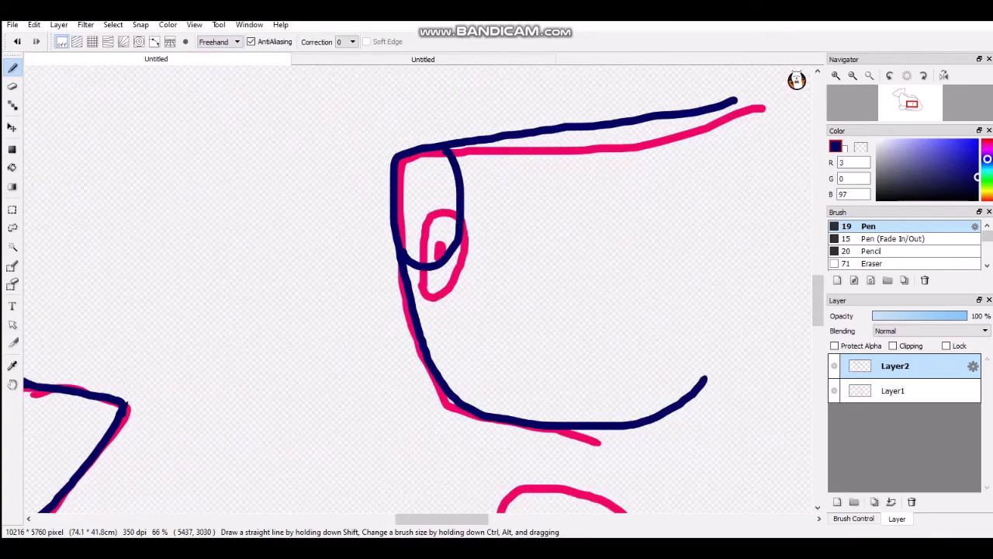
{"action": "scroll", "coordinate": [432, 234], "scroll_direction": "down", "scroll_amount": 6}
{"action": "scroll", "coordinate": [447, 221], "scroll_direction": "up", "scroll_amount": 3}
{"action": "key", "text": "ctrl+z"}
Draw an oval iris with a filled pupil inside the rear of the eye in dark blue.
{"action": "scroll", "coordinate": [409, 247], "scroll_direction": "up", "scroll_amount": 2}
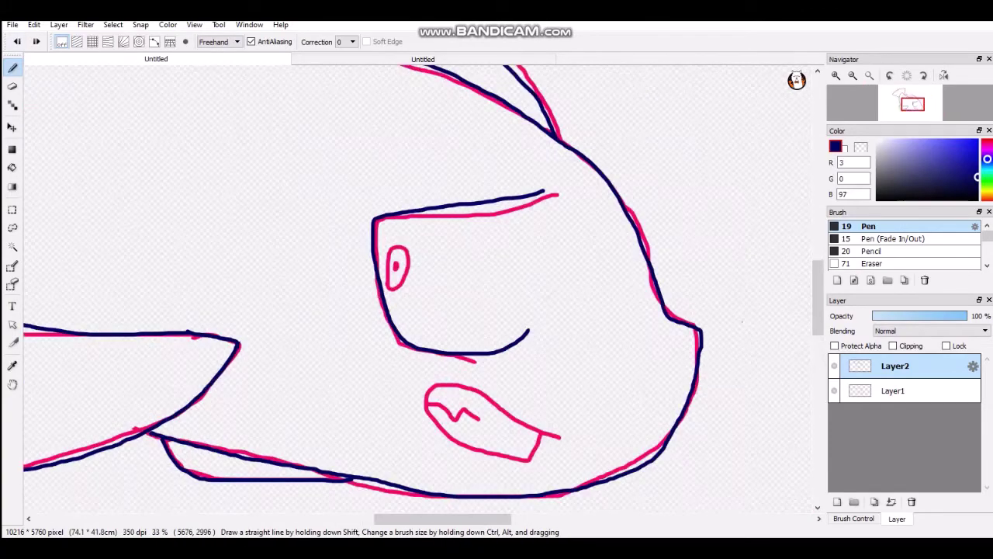
{"action": "mouse_move", "coordinate": [391, 233]}
{"action": "left_mouse_down"}
{"action": "mouse_move", "coordinate": [382, 275]}
{"action": "mouse_move", "coordinate": [410, 300]}
{"action": "mouse_move", "coordinate": [420, 247]}
{"action": "mouse_move", "coordinate": [397, 229]}
{"action": "mouse_move", "coordinate": [385, 241]}
{"action": "mouse_move", "coordinate": [384, 296]}
{"action": "mouse_move", "coordinate": [403, 270]}
{"action": "mouse_move", "coordinate": [393, 245]}
{"action": "mouse_move", "coordinate": [394, 279]}
{"action": "left_mouse_up"}
{"action": "scroll", "coordinate": [400, 267], "scroll_direction": "up", "scroll_amount": 2}
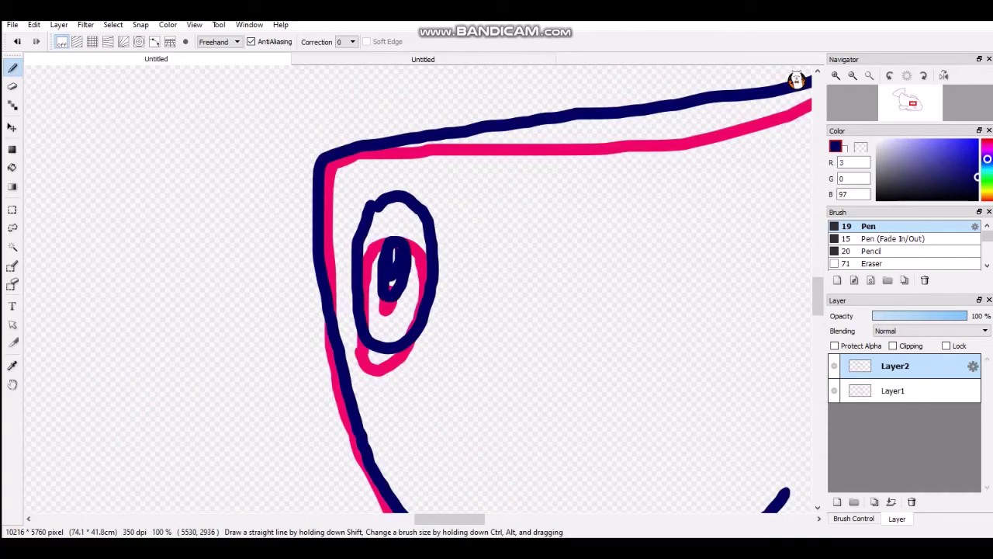
{"action": "scroll", "coordinate": [422, 241], "scroll_direction": "down", "scroll_amount": 3}
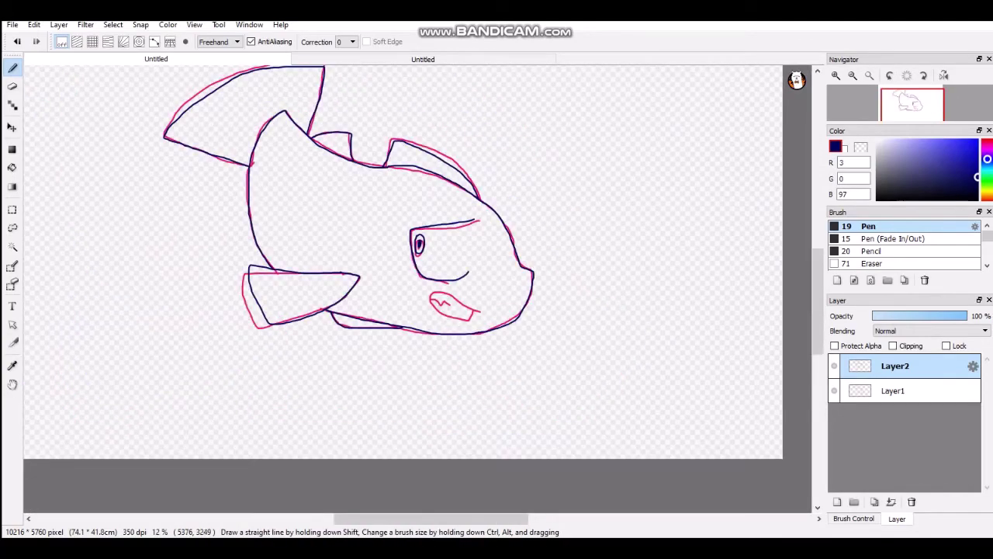
Trace the mouth outline and its zigzag tooth line in dark blue.
{"action": "scroll", "coordinate": [412, 268], "scroll_direction": "up", "scroll_amount": 2}
{"action": "mouse_move", "coordinate": [594, 386]}
{"action": "left_mouse_down"}
{"action": "mouse_move", "coordinate": [471, 334]}
{"action": "mouse_move", "coordinate": [472, 379]}
{"action": "mouse_move", "coordinate": [560, 411]}
{"action": "mouse_move", "coordinate": [575, 383]}
{"action": "left_mouse_up"}
{"action": "scroll", "coordinate": [508, 361], "scroll_direction": "up", "scroll_amount": 1}
{"action": "mouse_move", "coordinate": [494, 355]}
{"action": "left_mouse_down"}
{"action": "mouse_move", "coordinate": [523, 376]}
{"action": "mouse_move", "coordinate": [472, 378]}
{"action": "mouse_move", "coordinate": [419, 343]}
{"action": "left_mouse_up"}
{"action": "scroll", "coordinate": [419, 311], "scroll_direction": "down", "scroll_amount": 3}
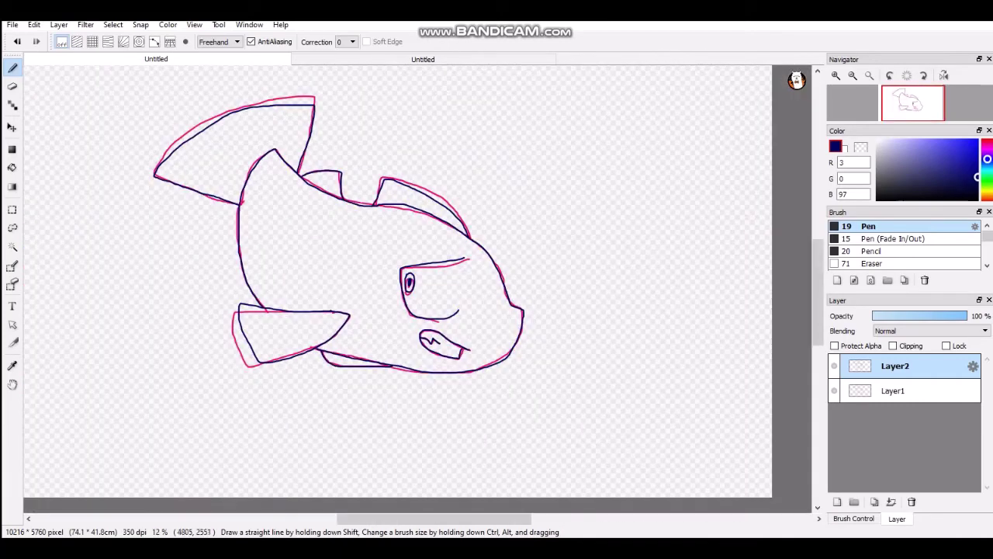
Delete the pink sketch layer Layer1, keeping the dark blue line art.
{"action": "left_click", "coordinate": [894, 391]}
{"action": "left_click", "coordinate": [912, 502]}
{"action": "scroll", "coordinate": [429, 248], "scroll_direction": "down", "scroll_amount": 2}
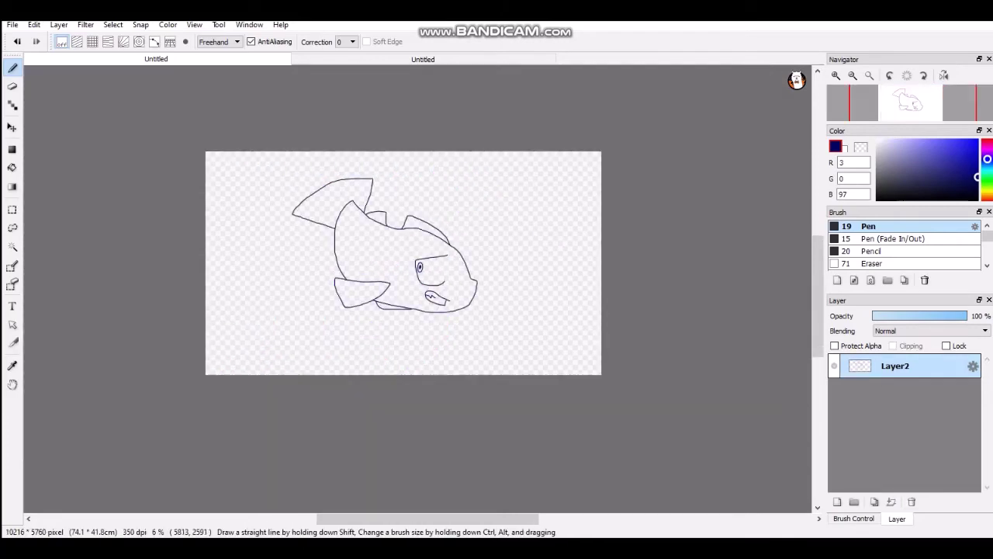
Close the gap in the mouth outline where its front edge meets the upper lip.
{"action": "scroll", "coordinate": [429, 247], "scroll_direction": "up", "scroll_amount": 3}
{"action": "scroll", "coordinate": [469, 381], "scroll_direction": "up", "scroll_amount": 2}
{"action": "left_click_drag", "start_coordinate": [473, 378], "coordinate": [476, 367]}
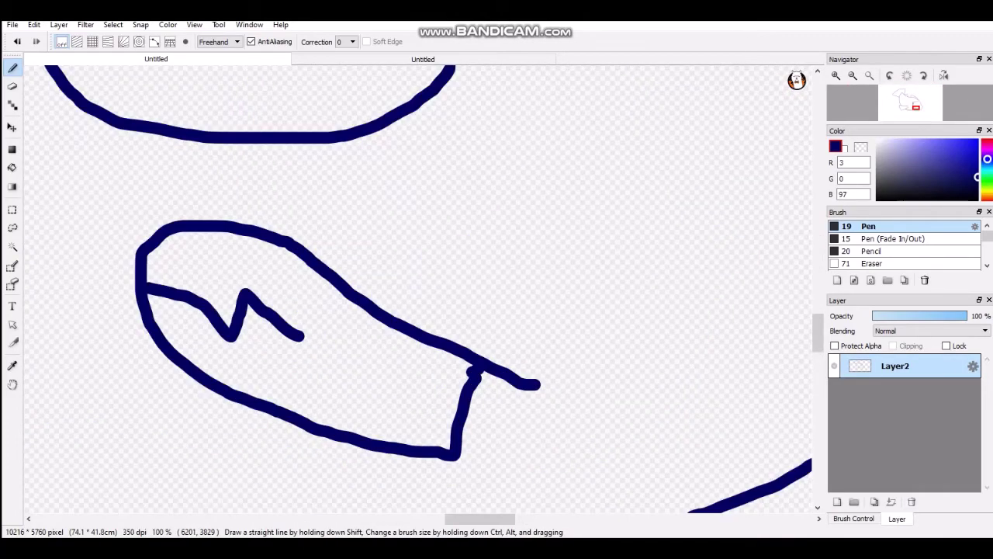
{"action": "scroll", "coordinate": [450, 287], "scroll_direction": "down", "scroll_amount": 7}
{"action": "scroll", "coordinate": [422, 207], "scroll_direction": "up", "scroll_amount": 2}
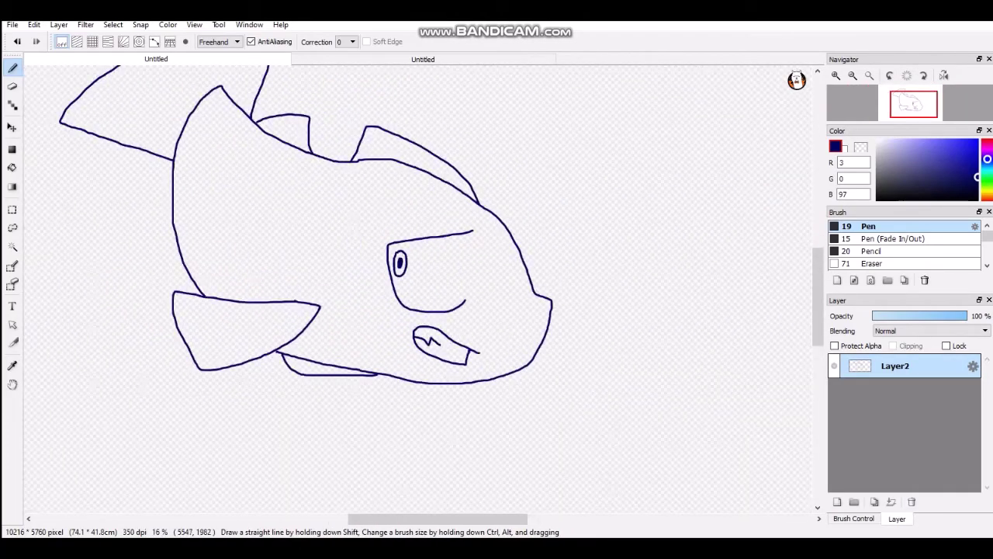
Sample the light blue body color (R 115, G 123, B 195) from the fish reference, and return to the line art with the brush.
{"action": "left_click", "coordinate": [416, 59]}
{"action": "left_click", "coordinate": [13, 366]}
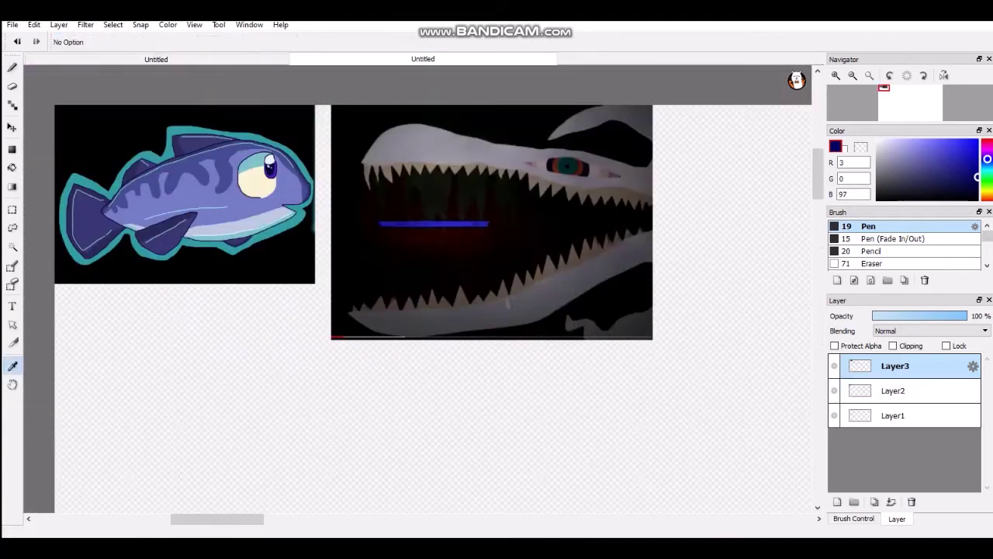
{"action": "left_click", "coordinate": [171, 202]}
{"action": "left_click", "coordinate": [156, 59]}
{"action": "left_click", "coordinate": [12, 69]}
Close the open front side of the eye with a light blue line.
{"action": "scroll", "coordinate": [447, 258], "scroll_direction": "up", "scroll_amount": 3}
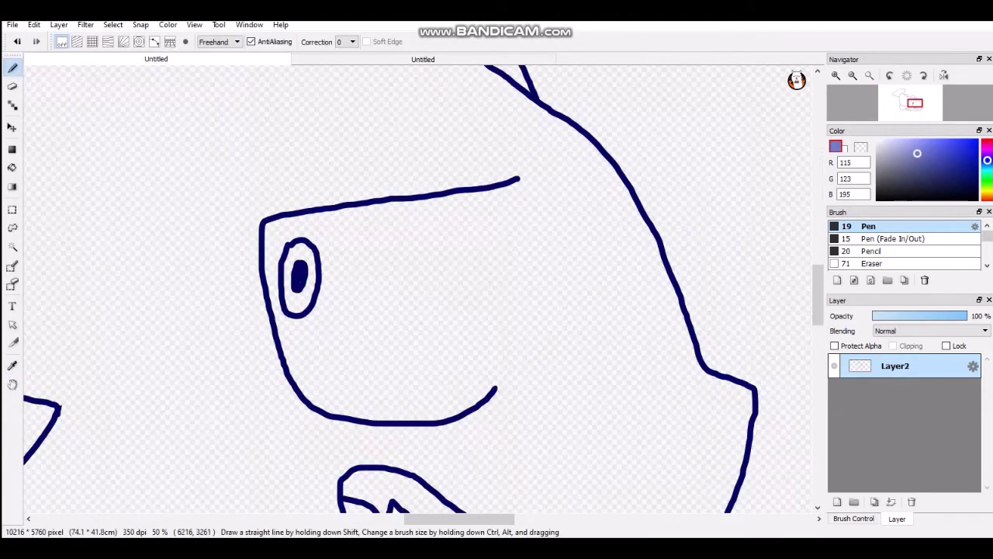
{"action": "left_click_drag", "start_coordinate": [493, 386], "coordinate": [521, 204]}
Fill the fish's body with the light blue body color (R 115, G 123, B 195).
{"action": "scroll", "coordinate": [418, 295], "scroll_direction": "down", "scroll_amount": 4}
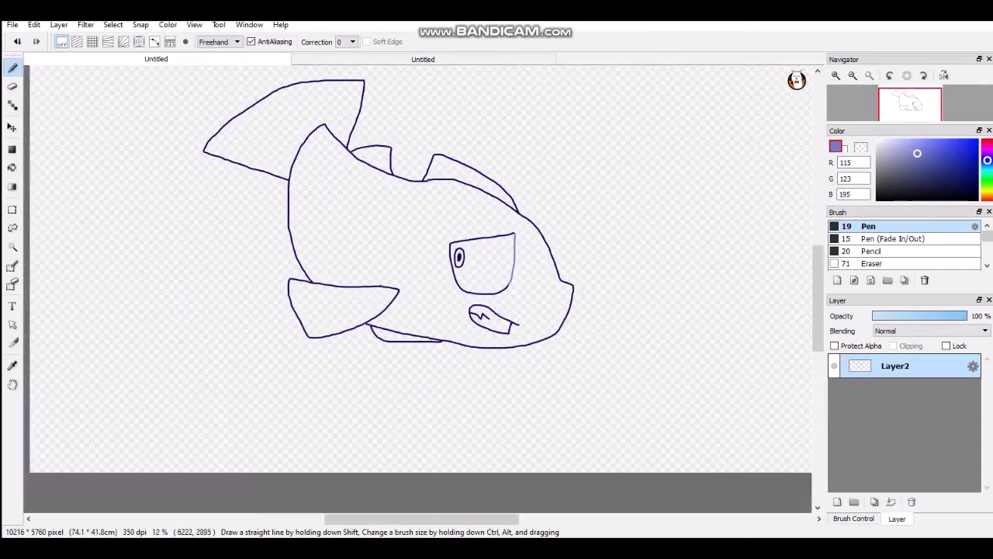
{"action": "key", "text": "g"}
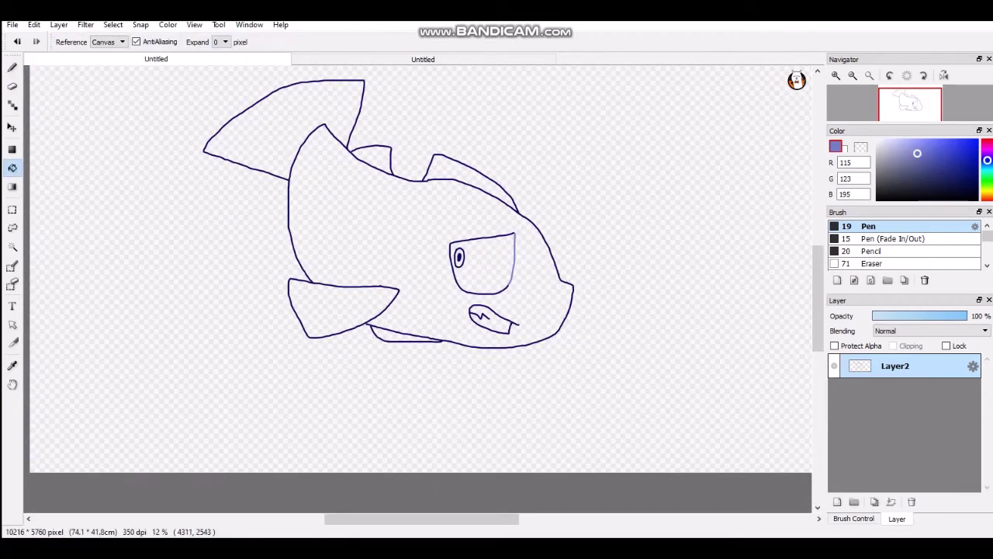
{"action": "left_click", "coordinate": [364, 223]}
{"action": "scroll", "coordinate": [371, 179], "scroll_direction": "down", "scroll_amount": 2}
{"action": "scroll", "coordinate": [416, 175], "scroll_direction": "up", "scroll_amount": 4}
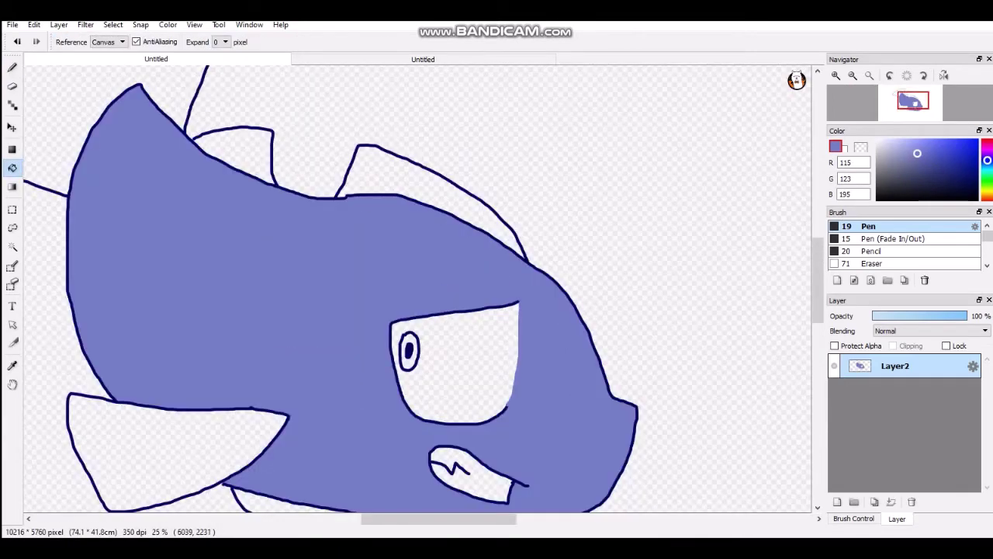
Fill the area around the iris inside the eye with white (R 255, G 255, B 255).
{"action": "scroll", "coordinate": [482, 226], "scroll_direction": "down", "scroll_amount": 1}
{"action": "left_click", "coordinate": [878, 140]}
{"action": "left_click", "coordinate": [487, 319]}
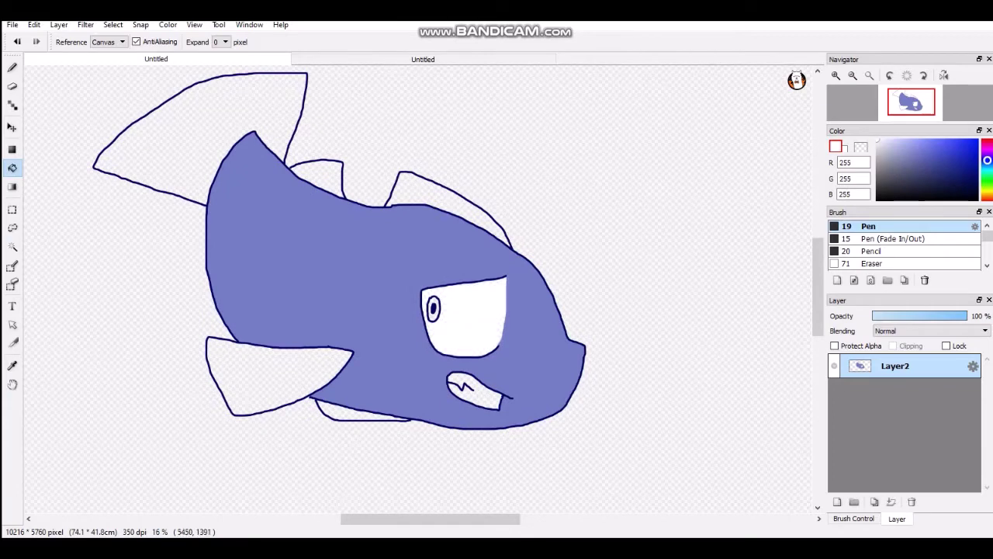
Sample the purple iris color (R 76, G 22, B 175) from the fish reference and fill the ring around the pupil with it.
{"action": "left_click", "coordinate": [423, 58]}
{"action": "key", "text": "i"}
{"action": "scroll", "coordinate": [273, 169], "scroll_direction": "up", "scroll_amount": 4}
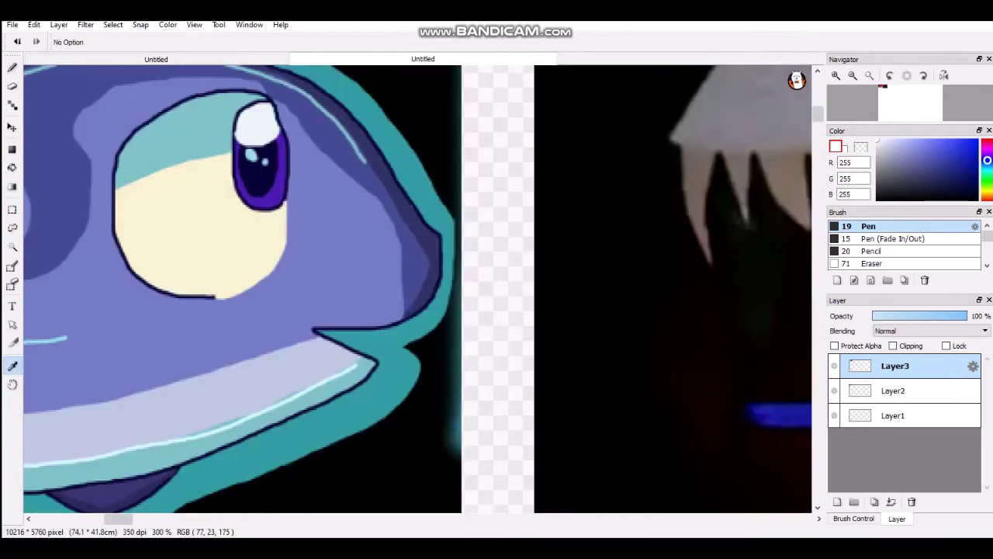
{"action": "left_click", "coordinate": [265, 192]}
{"action": "left_click", "coordinate": [156, 59]}
{"action": "key", "text": "g"}
{"action": "scroll", "coordinate": [432, 317], "scroll_direction": "up", "scroll_amount": 5}
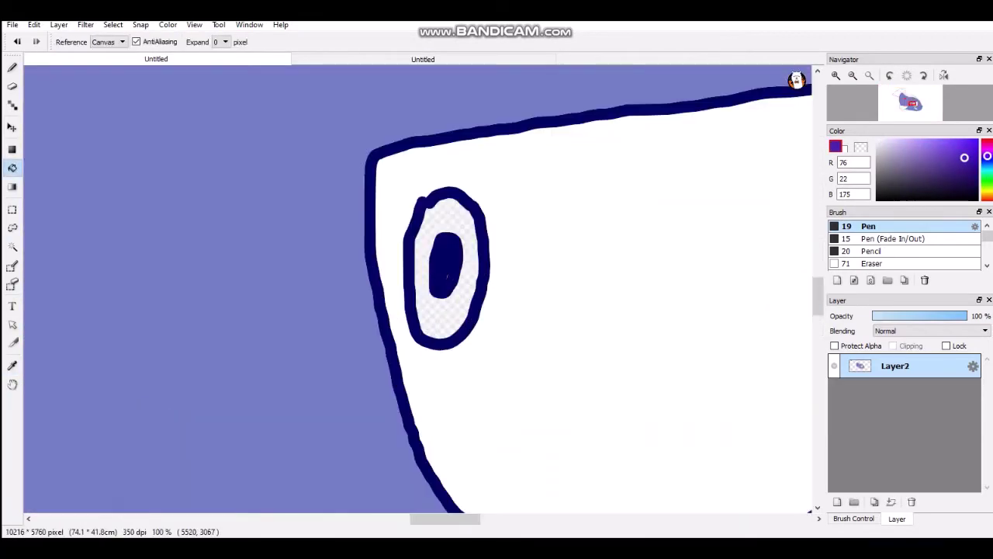
{"action": "left_click", "coordinate": [433, 239]}
{"action": "scroll", "coordinate": [432, 235], "scroll_direction": "down", "scroll_amount": 5}
Sample the cream eye color (R 248, G 242, B 210) from the fish reference and fill the eye around the iris with it.
{"action": "left_click", "coordinate": [422, 59]}
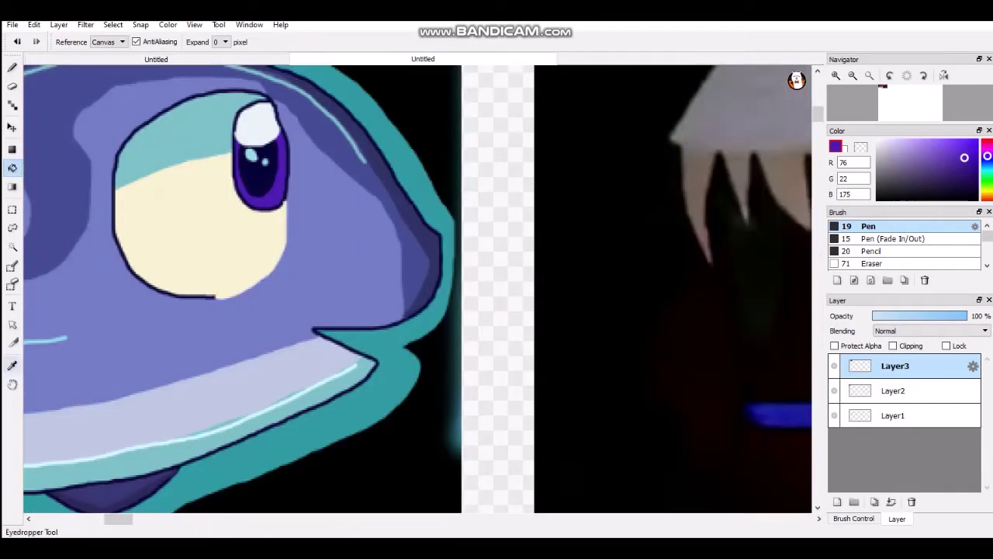
{"action": "left_click", "coordinate": [12, 365]}
{"action": "left_click", "coordinate": [201, 225]}
{"action": "left_click", "coordinate": [156, 59]}
{"action": "left_click", "coordinate": [12, 168]}
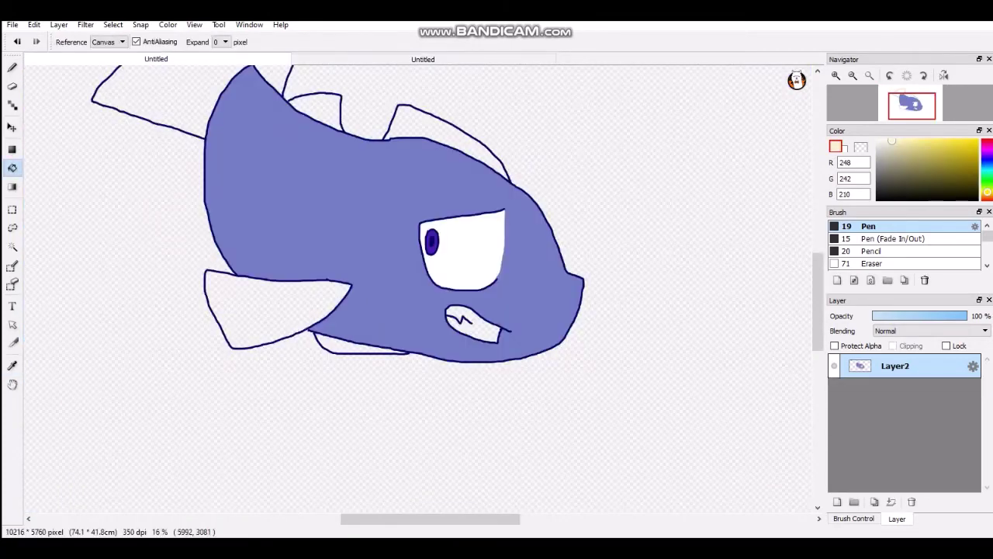
{"action": "left_click", "coordinate": [466, 249]}
{"action": "scroll", "coordinate": [466, 249], "scroll_direction": "up", "scroll_amount": 3}
{"action": "scroll", "coordinate": [465, 248], "scroll_direction": "down", "scroll_amount": 3}
{"action": "scroll", "coordinate": [465, 248], "scroll_direction": "up", "scroll_amount": 1}
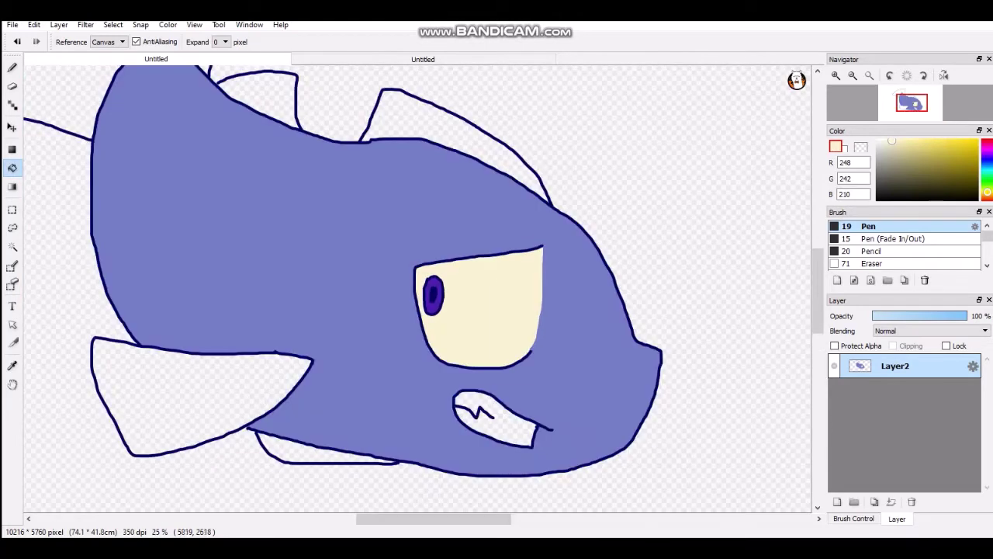
Sample the darker blue stripe color (R 70, G 75, B 146) from the fish reference and return to the drawing with the brush.
{"action": "left_click", "coordinate": [423, 59]}
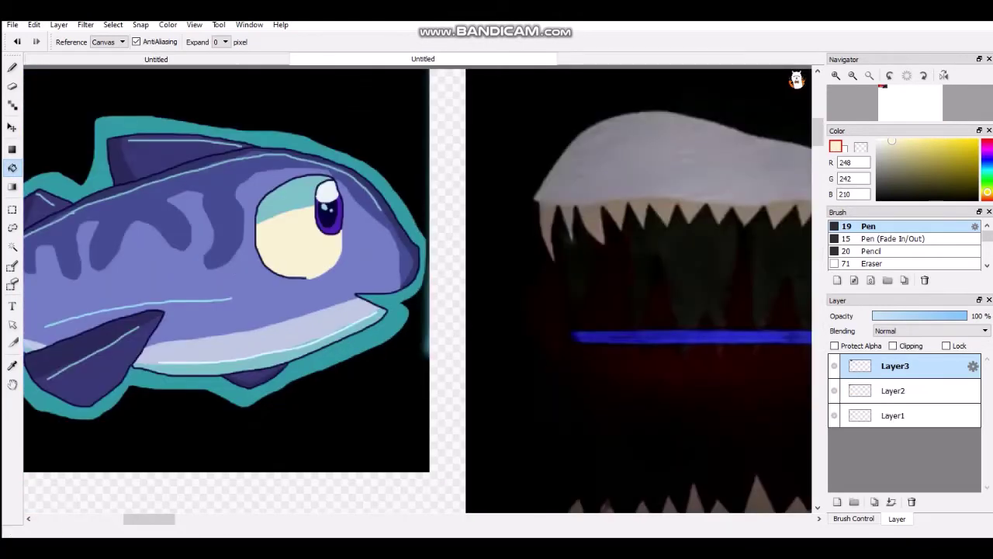
{"action": "left_click", "coordinate": [12, 366]}
{"action": "left_click", "coordinate": [227, 224]}
{"action": "left_click", "coordinate": [156, 59]}
{"action": "left_click", "coordinate": [11, 68]}
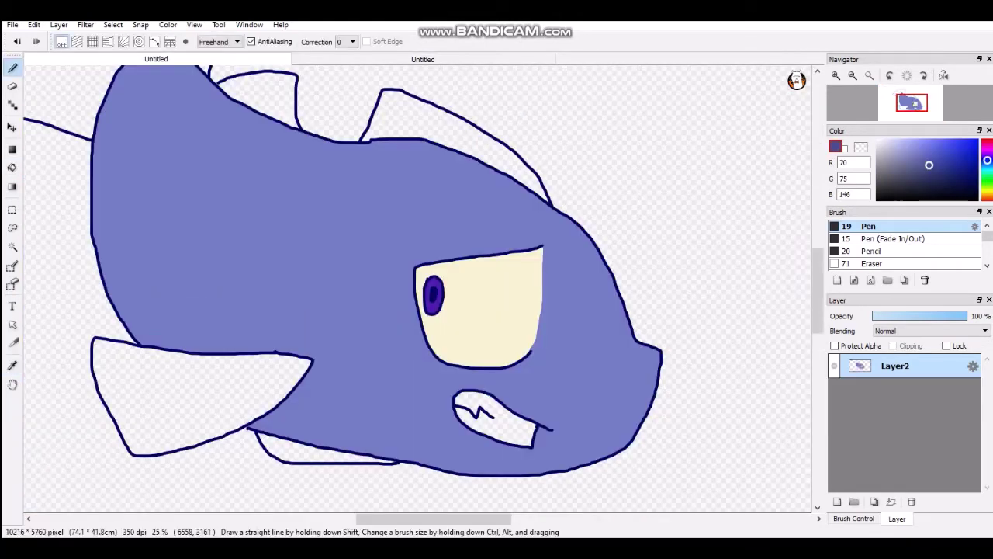
Draw the back marking's lower edge from the snout past the eye's upper corner, ending in a long drip behind the eye.
{"action": "left_click_drag", "start_coordinate": [608, 338], "coordinate": [655, 384]}
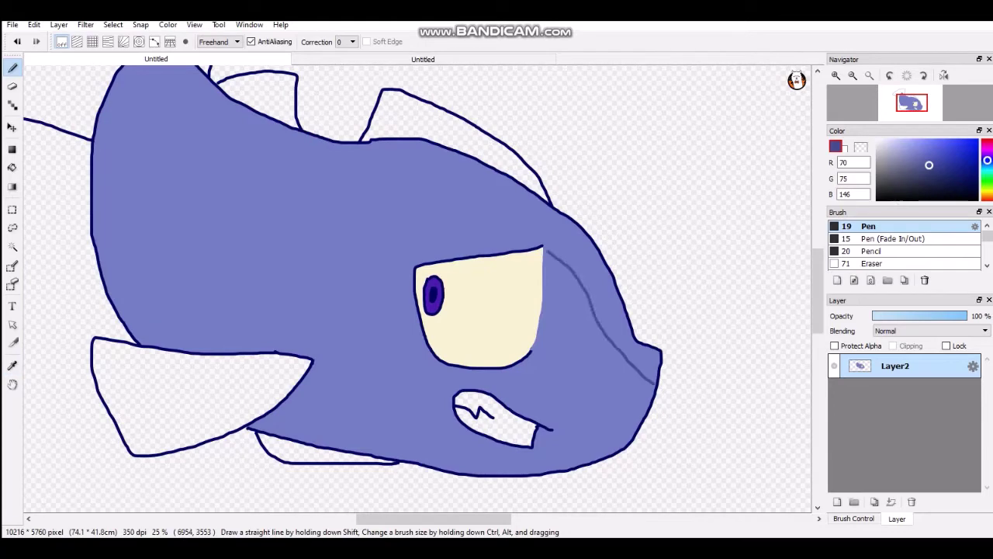
{"action": "left_click", "coordinate": [423, 59]}
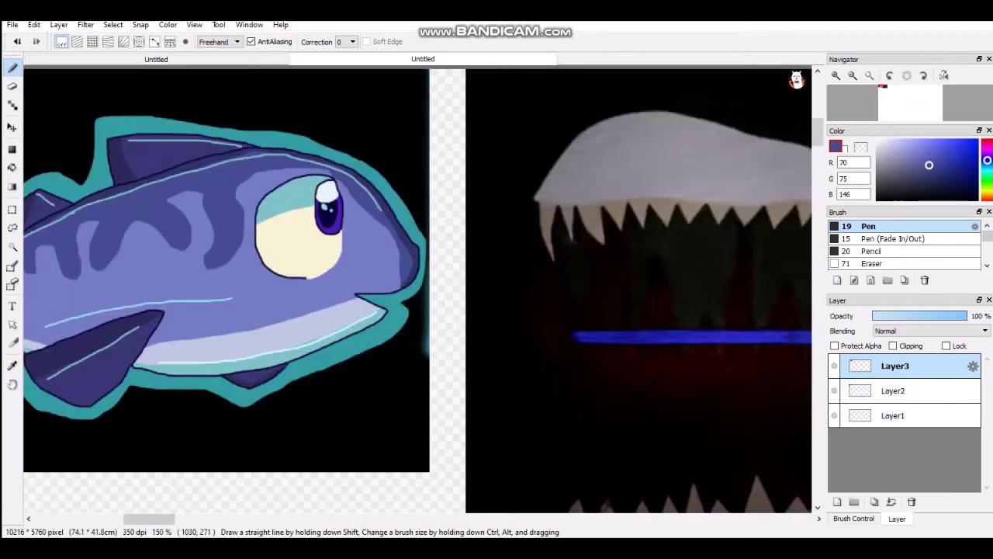
{"action": "left_click", "coordinate": [156, 59]}
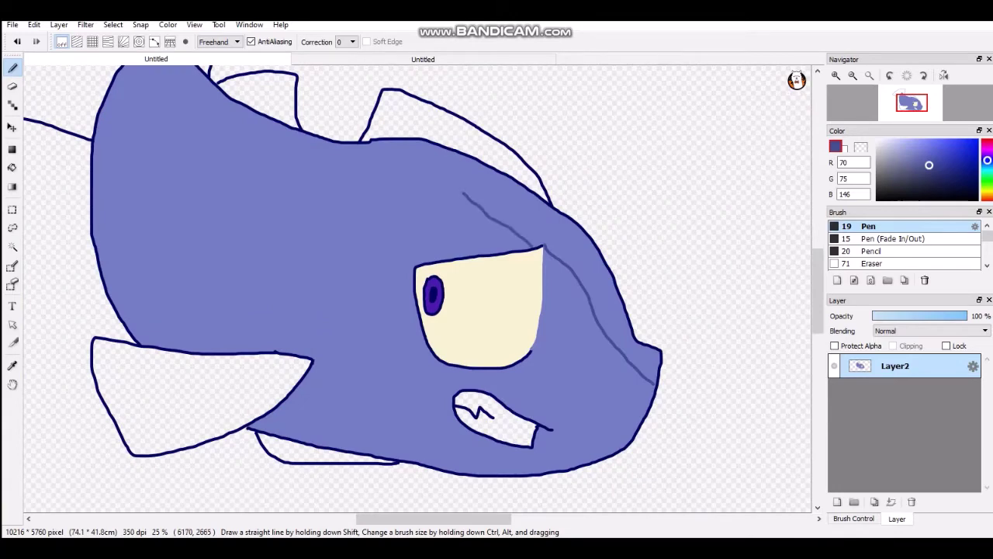
{"action": "left_click_drag", "start_coordinate": [464, 194], "coordinate": [456, 189]}
{"action": "left_click", "coordinate": [423, 59]}
{"action": "left_click", "coordinate": [156, 59]}
{"action": "left_click_drag", "start_coordinate": [376, 298], "coordinate": [365, 223]}
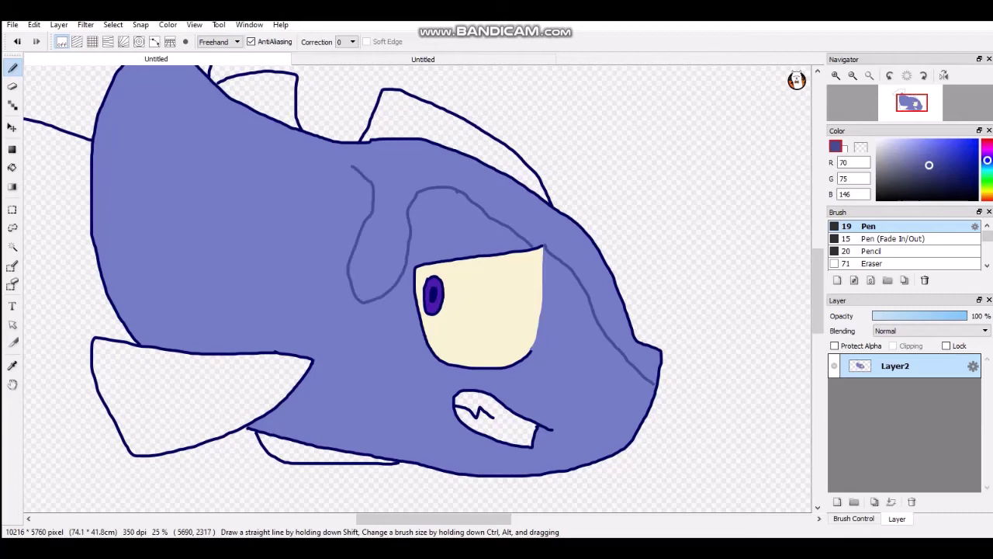
Continue the marking's edge as wavy drips along the back to the body outline beside the tail, following the fish reference.
{"action": "left_click", "coordinate": [423, 59]}
{"action": "left_click", "coordinate": [156, 59]}
{"action": "mouse_move", "coordinate": [304, 178]}
{"action": "left_mouse_down"}
{"action": "mouse_move", "coordinate": [257, 207]}
{"action": "mouse_move", "coordinate": [232, 177]}
{"action": "mouse_move", "coordinate": [265, 143]}
{"action": "left_mouse_up"}
{"action": "scroll", "coordinate": [396, 319], "scroll_direction": "down", "scroll_amount": 1}
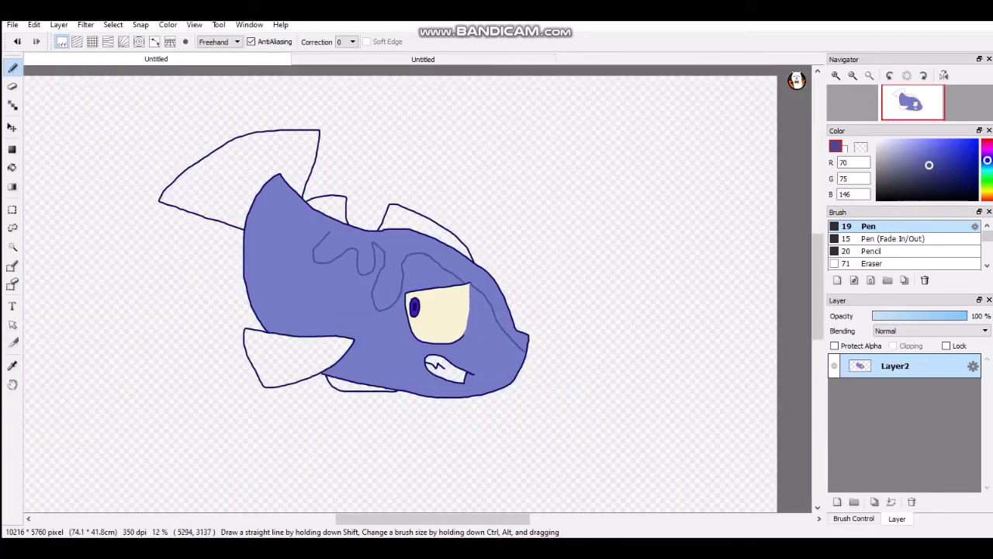
{"action": "scroll", "coordinate": [245, 222], "scroll_direction": "up", "scroll_amount": 2}
{"action": "left_click", "coordinate": [379, 60]}
{"action": "scroll", "coordinate": [378, 242], "scroll_direction": "down", "scroll_amount": 3}
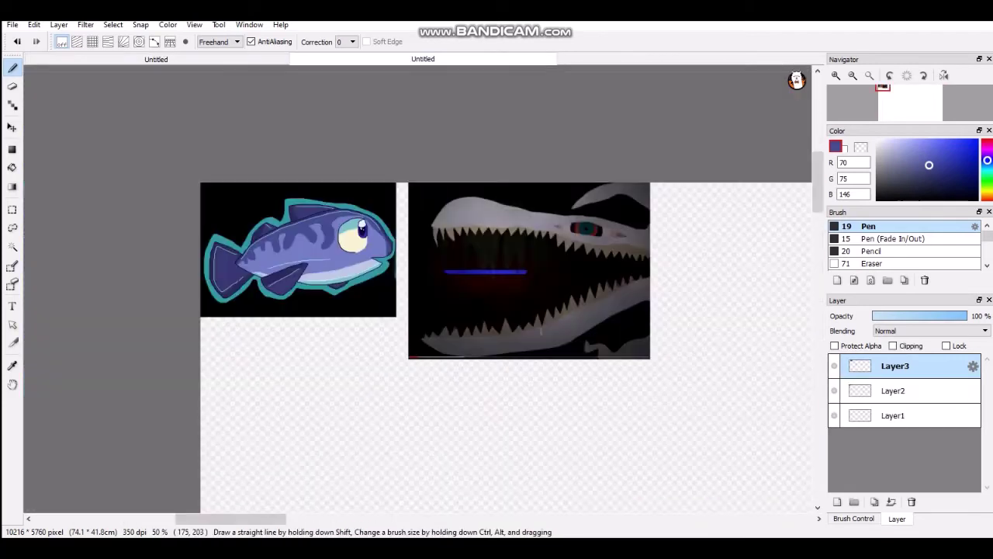
{"action": "scroll", "coordinate": [254, 245], "scroll_direction": "up", "scroll_amount": 3}
{"action": "left_click", "coordinate": [156, 59]}
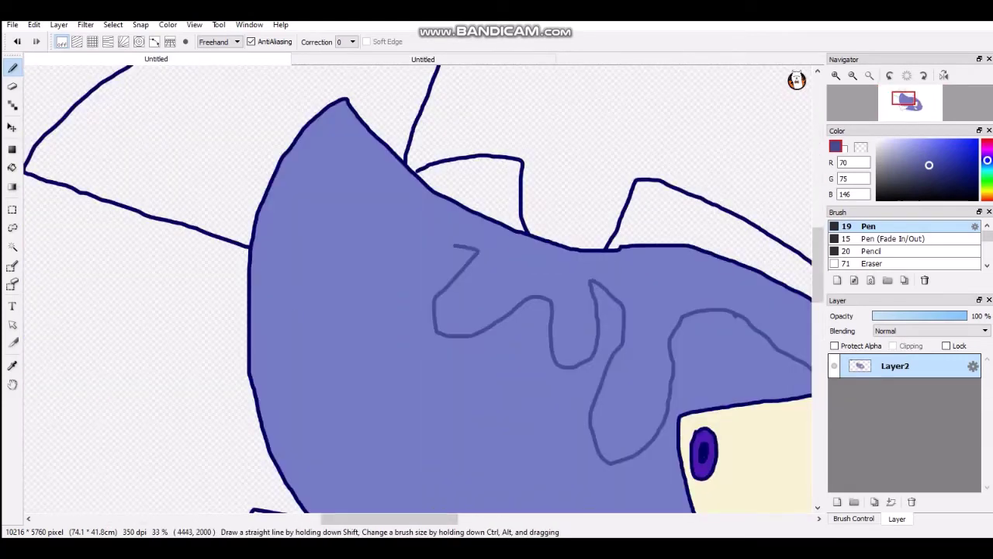
{"action": "mouse_move", "coordinate": [455, 247]}
{"action": "left_mouse_down"}
{"action": "mouse_move", "coordinate": [397, 318]}
{"action": "mouse_move", "coordinate": [388, 234]}
{"action": "mouse_move", "coordinate": [353, 184]}
{"action": "mouse_move", "coordinate": [332, 185]}
{"action": "mouse_move", "coordinate": [310, 233]}
{"action": "mouse_move", "coordinate": [282, 193]}
{"action": "left_mouse_up"}
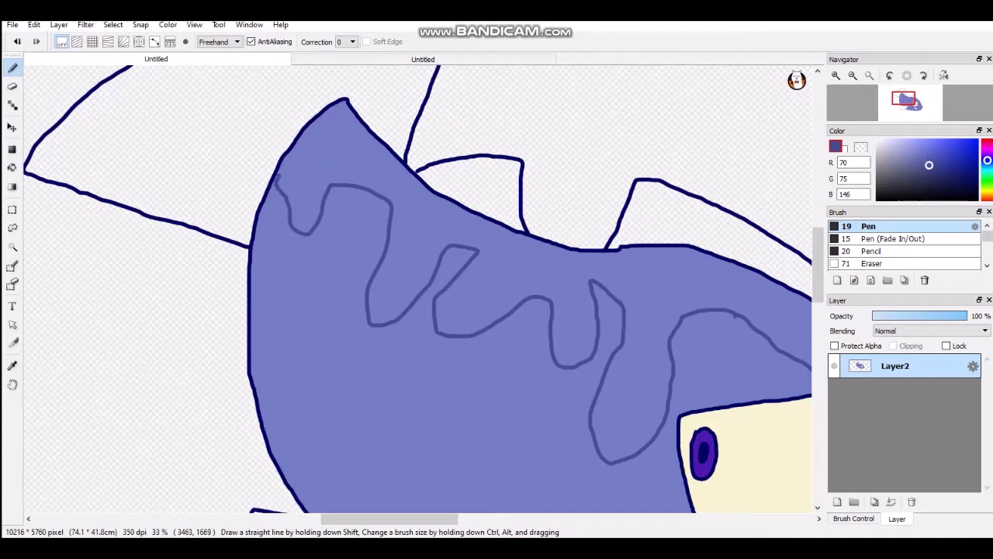
{"action": "left_click", "coordinate": [13, 166]}
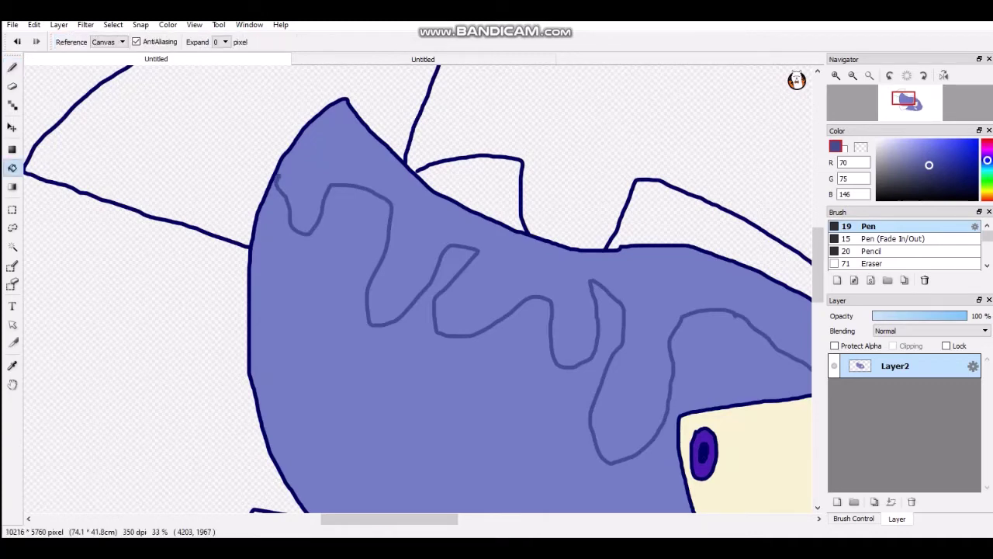
{"action": "left_click", "coordinate": [430, 246]}
{"action": "scroll", "coordinate": [429, 246], "scroll_direction": "down", "scroll_amount": 3}
{"action": "left_click", "coordinate": [18, 42]}
Close the gap where the marking's edge meets the snout outline, and fill the marking along the back with the darker blue.
{"action": "left_click", "coordinate": [12, 68]}
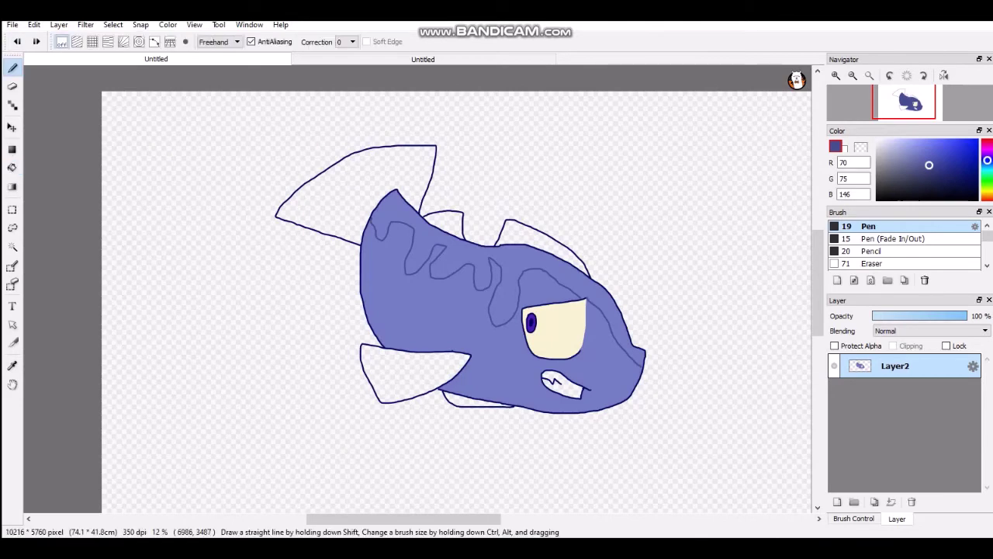
{"action": "scroll", "coordinate": [626, 353], "scroll_direction": "up", "scroll_amount": 5}
{"action": "key", "text": "g"}
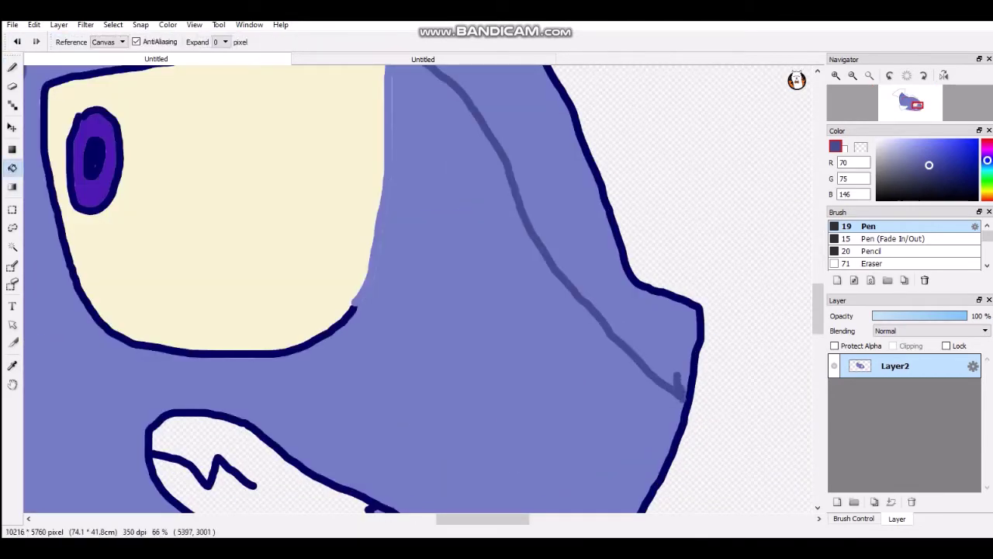
{"action": "left_click", "coordinate": [527, 147]}
{"action": "scroll", "coordinate": [515, 211], "scroll_direction": "down", "scroll_amount": 7}
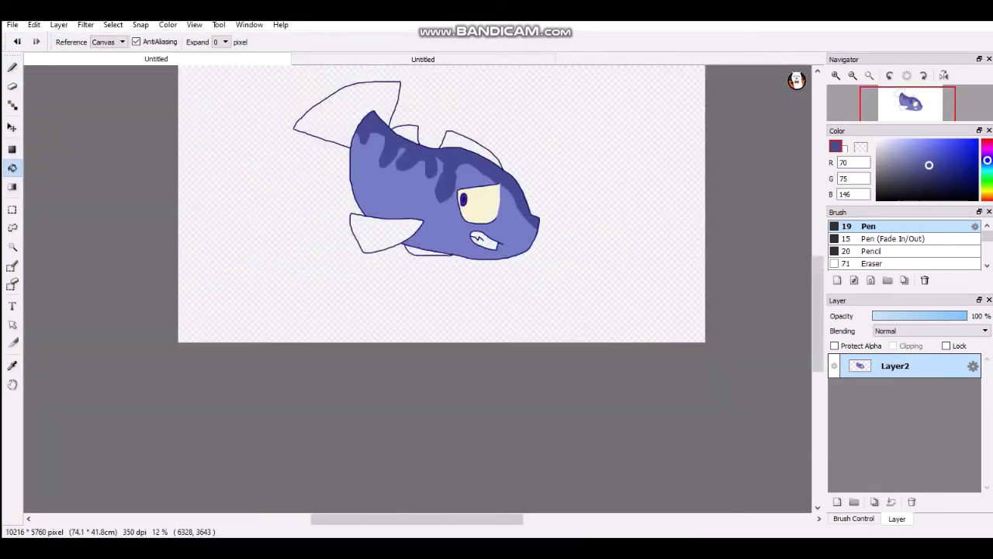
Fill both dorsal fins, the tail fin, the side fin and the belly fin with the darker blue (R 70, G 75, B 146).
{"action": "scroll", "coordinate": [484, 190], "scroll_direction": "up", "scroll_amount": 6}
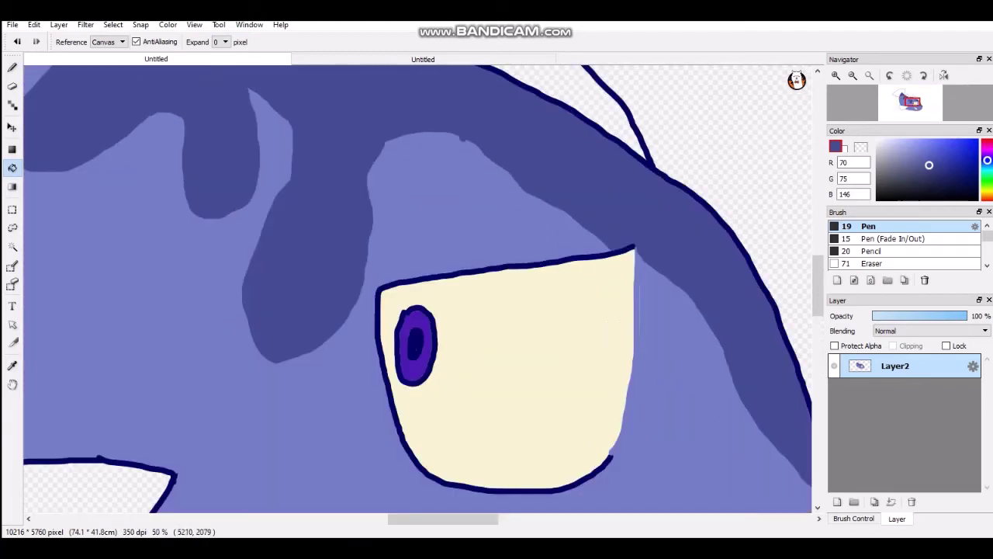
{"action": "scroll", "coordinate": [451, 328], "scroll_direction": "down", "scroll_amount": 3}
{"action": "left_click", "coordinate": [442, 227]}
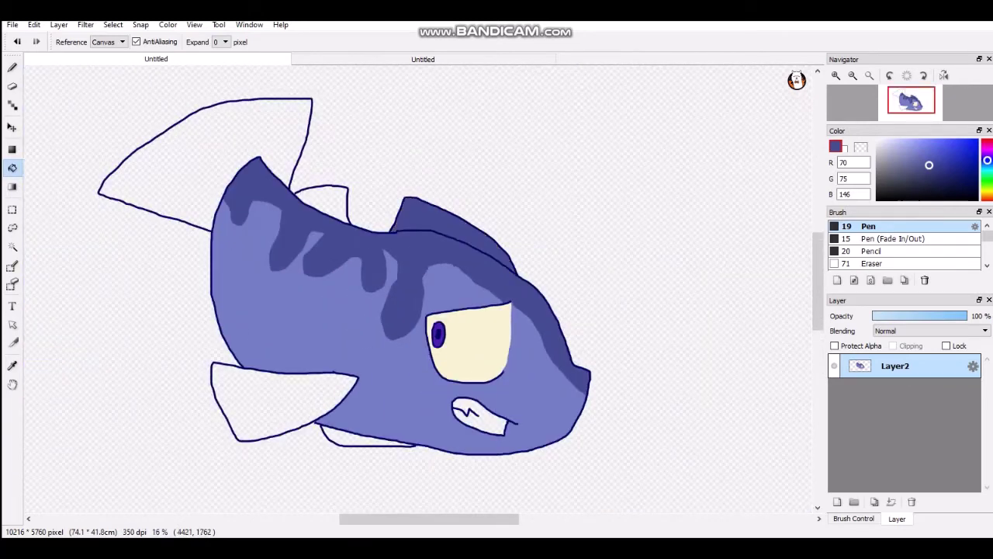
{"action": "left_click", "coordinate": [334, 205]}
{"action": "left_click", "coordinate": [278, 137]}
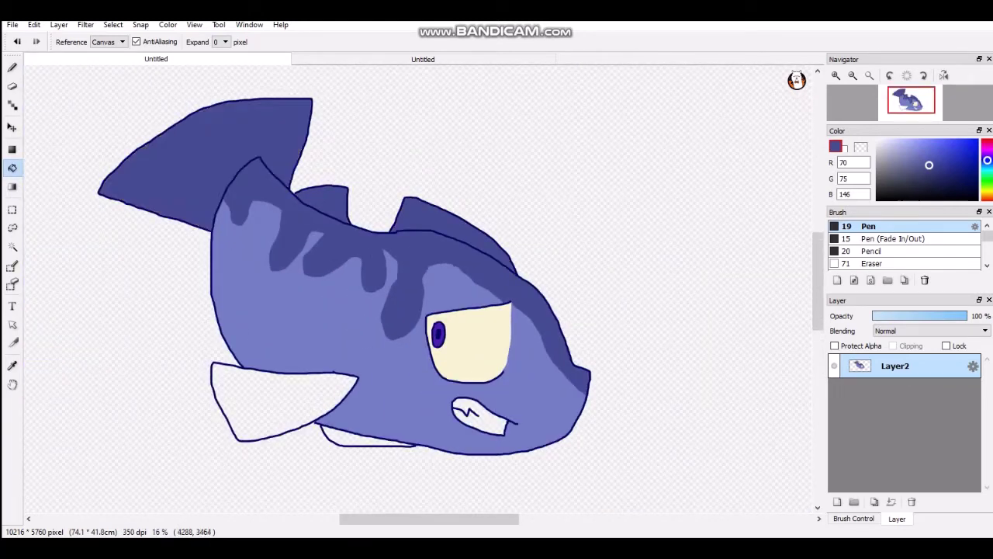
{"action": "left_click", "coordinate": [310, 387]}
{"action": "left_click", "coordinate": [361, 440]}
{"action": "scroll", "coordinate": [368, 255], "scroll_direction": "down", "scroll_amount": 3}
Fill the teeth area inside the mouth outline with white (R 255, G 255, B 255).
{"action": "scroll", "coordinate": [389, 286], "scroll_direction": "up", "scroll_amount": 4}
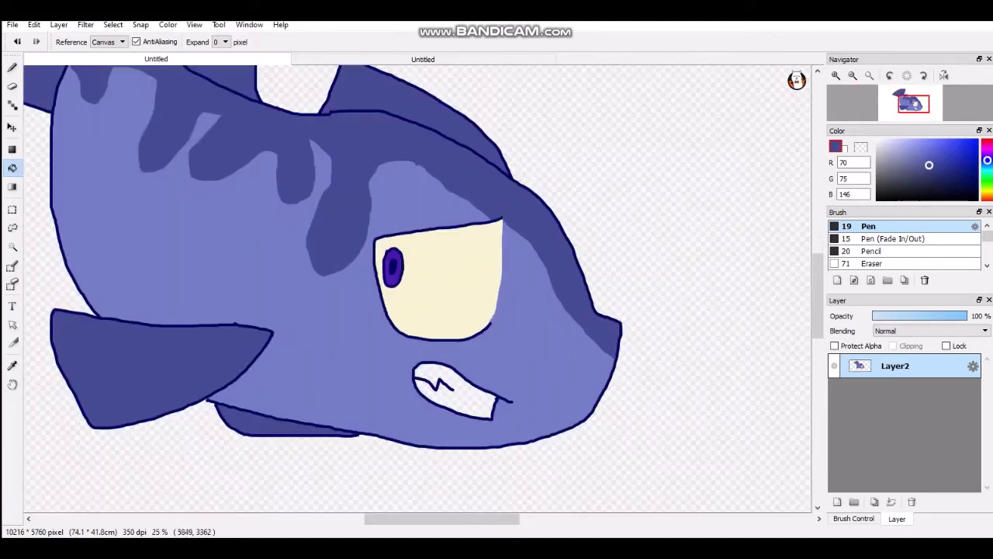
{"action": "left_click_drag", "start_coordinate": [898, 165], "coordinate": [876, 139]}
{"action": "left_click", "coordinate": [451, 394]}
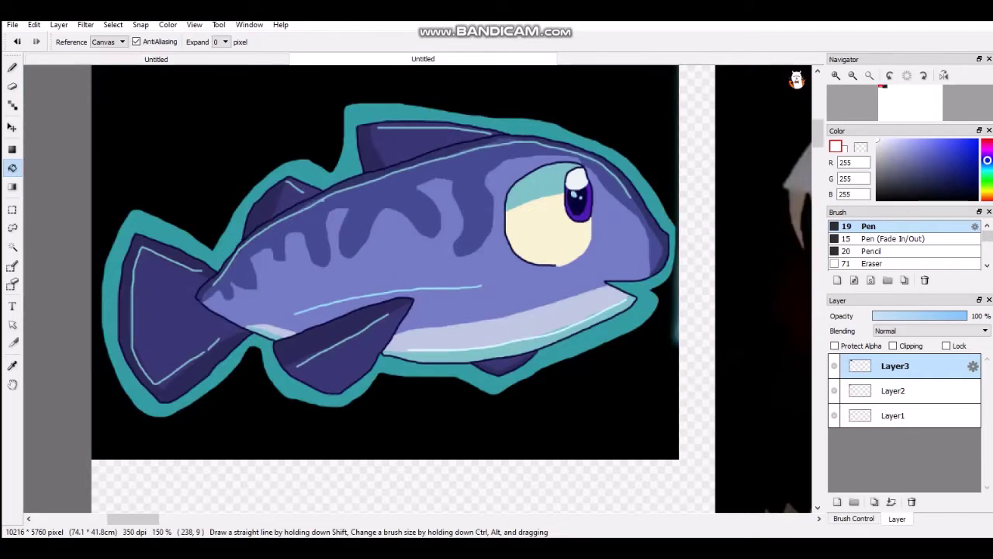
With the reference's pale belly color (R 191, G 199, B 225), draw the belly's upper edge from snout to mouth and mouth to side fin.
{"action": "key", "text": "i"}
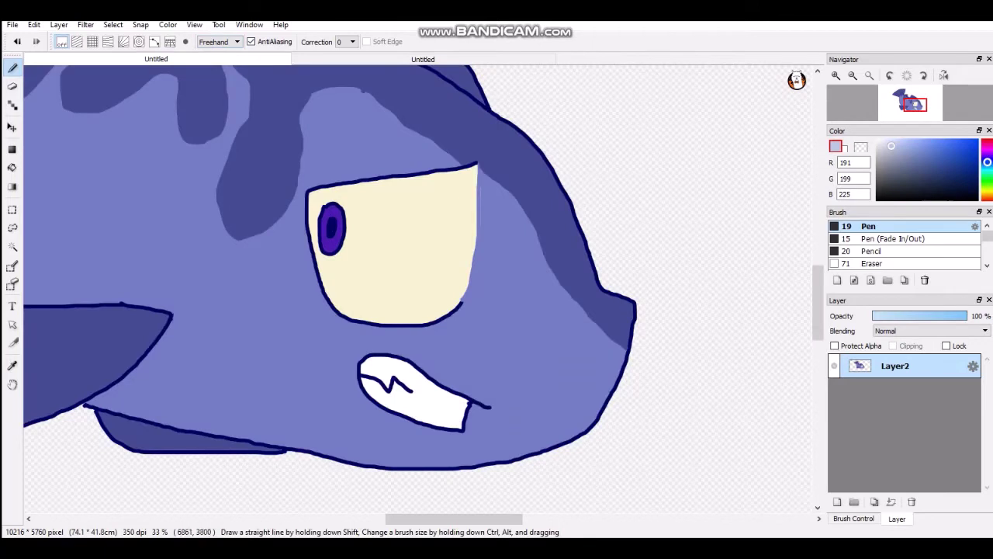
{"action": "left_click_drag", "start_coordinate": [607, 397], "coordinate": [509, 415]}
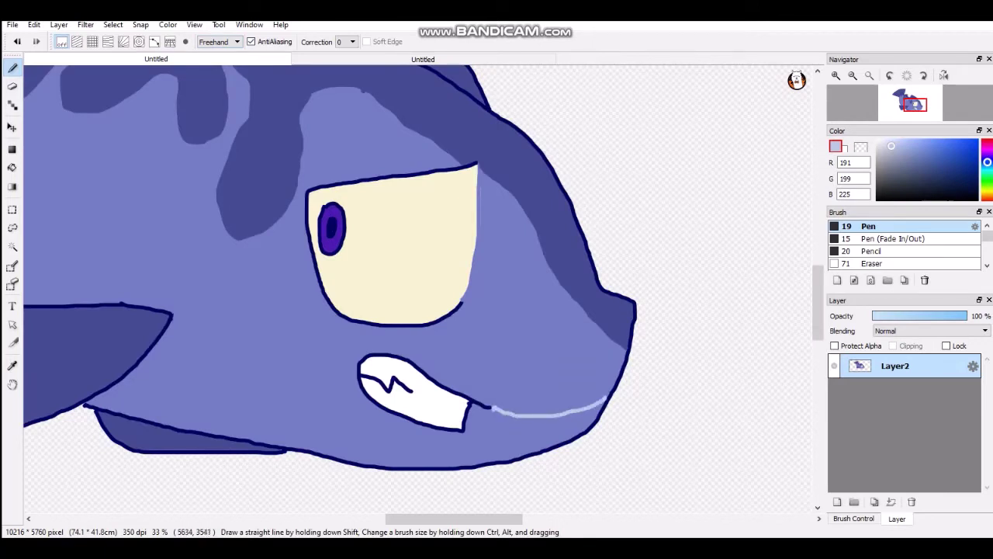
{"action": "left_click_drag", "start_coordinate": [358, 357], "coordinate": [191, 346]}
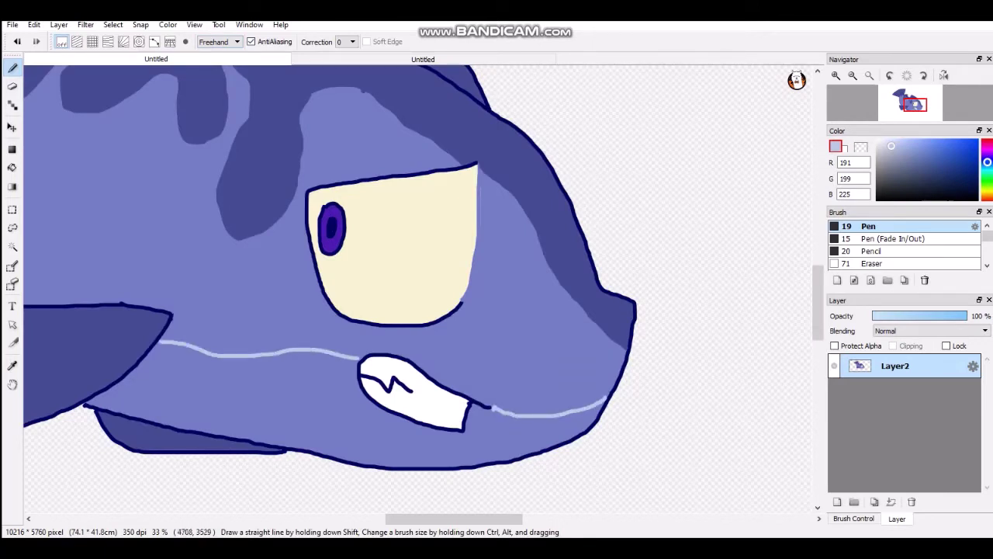
{"action": "scroll", "coordinate": [310, 375], "scroll_direction": "up", "scroll_amount": 3}
{"action": "scroll", "coordinate": [447, 332], "scroll_direction": "down", "scroll_amount": 3}
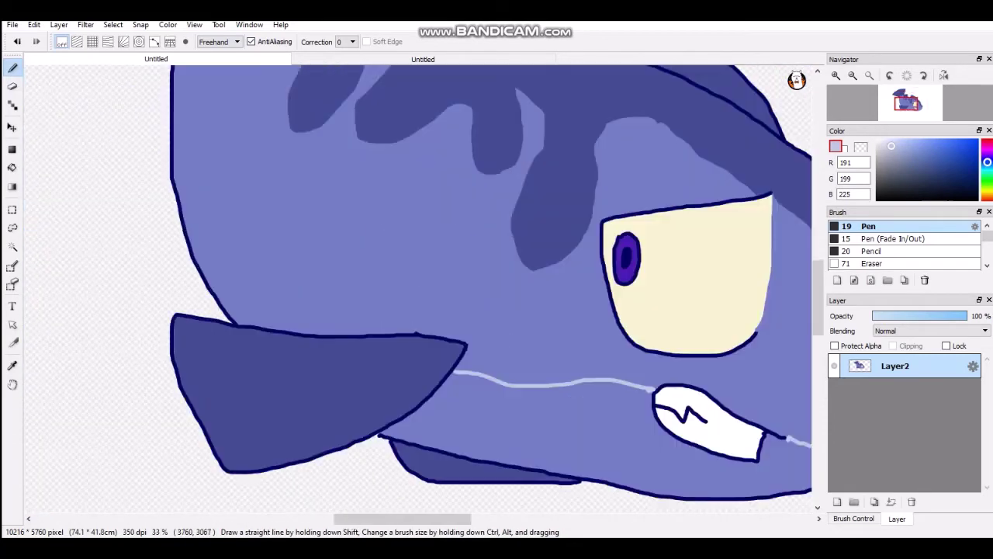
Draw a pale line inside the body's rear edge from the stripes by the tail to the side fin, closing its lower end.
{"action": "mouse_move", "coordinate": [311, 330]}
{"action": "left_mouse_down"}
{"action": "mouse_move", "coordinate": [288, 311]}
{"action": "mouse_move", "coordinate": [202, 114]}
{"action": "left_mouse_up"}
{"action": "mouse_move", "coordinate": [221, 147]}
{"action": "left_mouse_down"}
{"action": "mouse_move", "coordinate": [310, 315]}
{"action": "mouse_move", "coordinate": [292, 198]}
{"action": "left_mouse_up"}
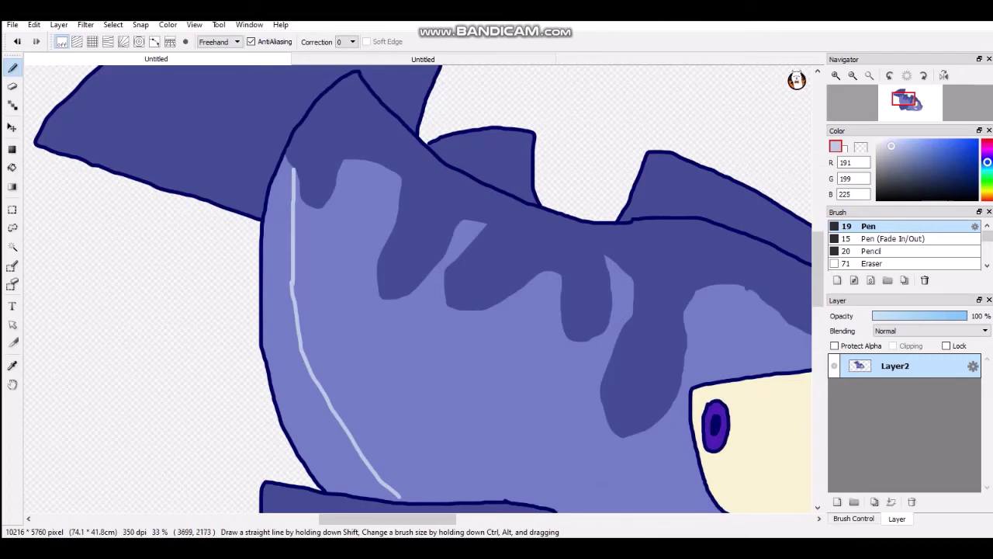
{"action": "scroll", "coordinate": [339, 258], "scroll_direction": "down", "scroll_amount": 3}
{"action": "scroll", "coordinate": [362, 347], "scroll_direction": "up", "scroll_amount": 7}
{"action": "left_click_drag", "start_coordinate": [358, 377], "coordinate": [417, 399]}
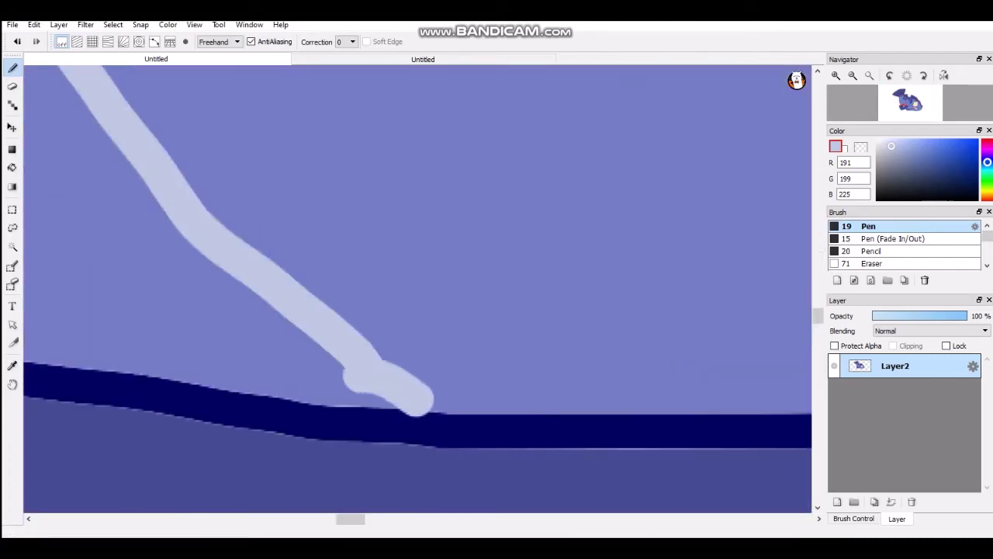
Fill the strip along the body's rear edge with the pale belly color (R 191, G 199, B 225).
{"action": "left_click", "coordinate": [12, 168]}
{"action": "left_click", "coordinate": [82, 237]}
{"action": "scroll", "coordinate": [82, 237], "scroll_direction": "down", "scroll_amount": 8}
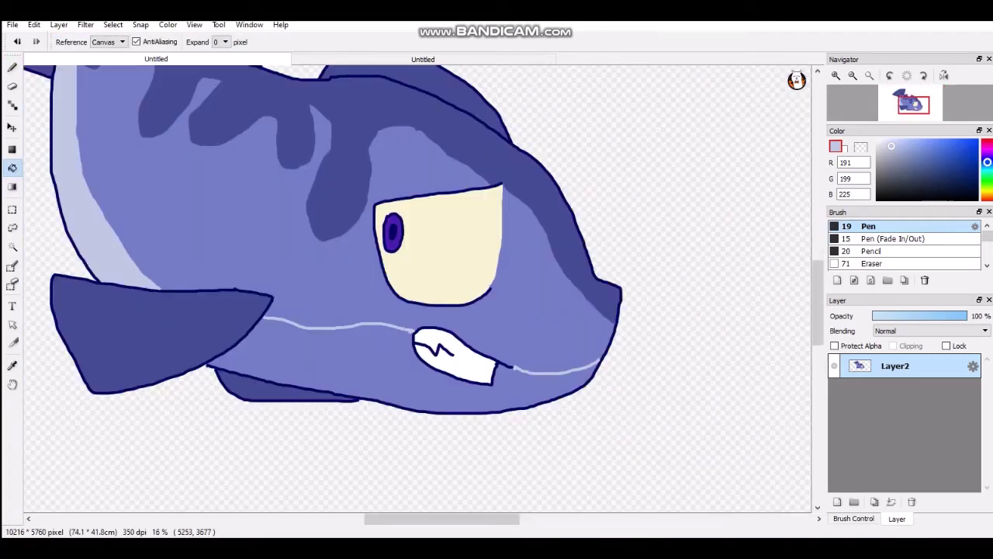
Fill the belly area beneath the pale edge line with the pale belly color (R 191, G 199, B 225).
{"action": "left_click", "coordinate": [355, 356]}
{"action": "scroll", "coordinate": [355, 356], "scroll_direction": "down", "scroll_amount": 2}
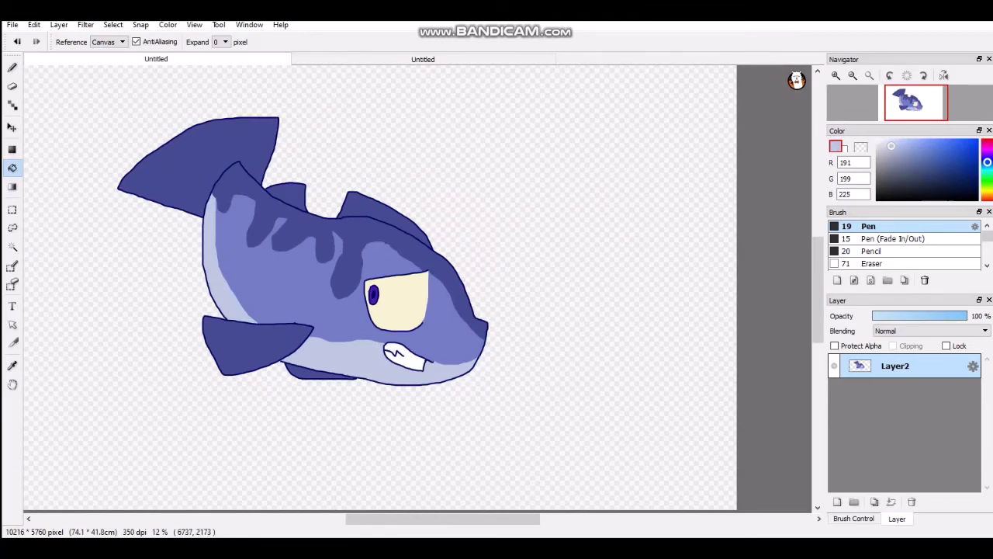
{"action": "scroll", "coordinate": [465, 233], "scroll_direction": "down", "scroll_amount": 1}
{"action": "scroll", "coordinate": [435, 225], "scroll_direction": "up", "scroll_amount": 1}
{"action": "scroll", "coordinate": [419, 222], "scroll_direction": "down", "scroll_amount": 1}
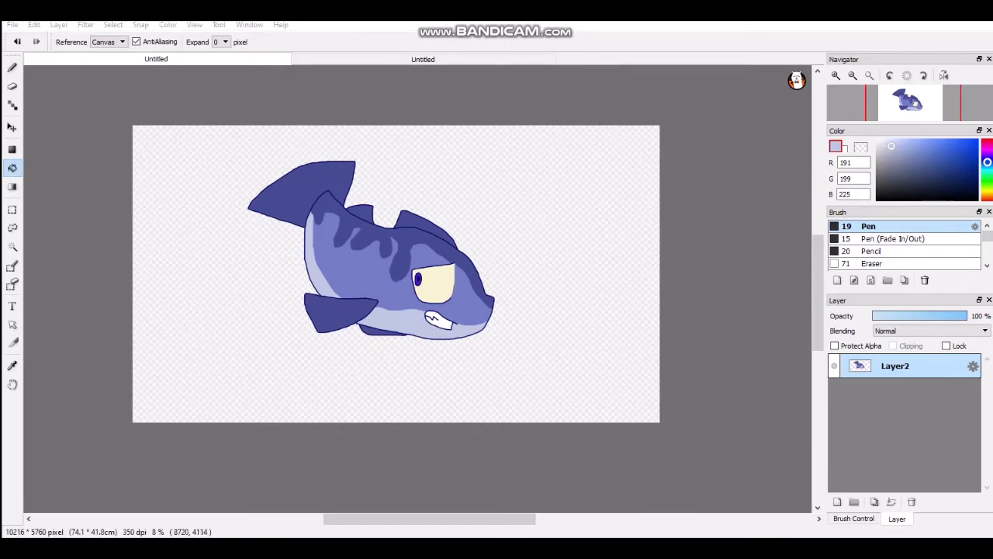
{"action": "scroll", "coordinate": [450, 283], "scroll_direction": "up", "scroll_amount": 1}
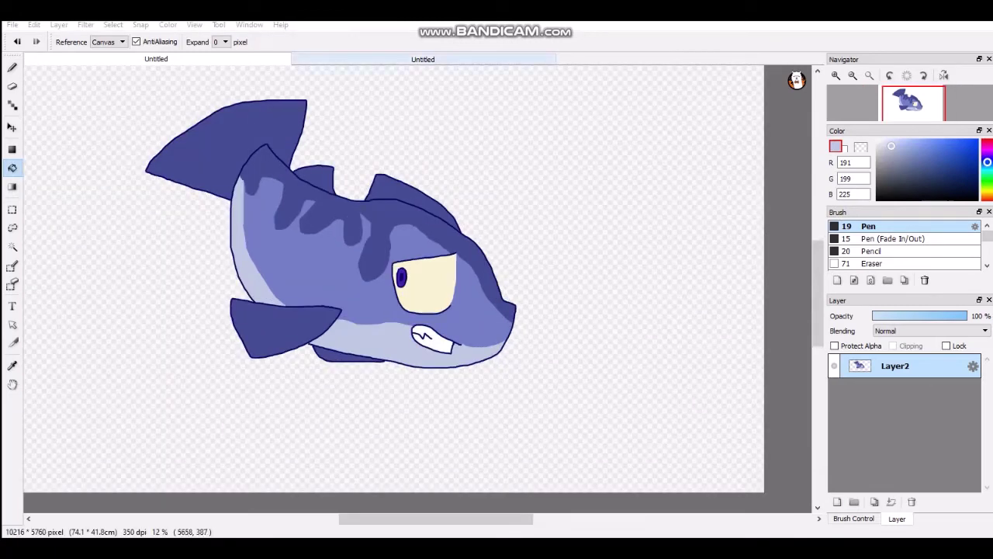
{"action": "scroll", "coordinate": [395, 272], "scroll_direction": "up", "scroll_amount": 4}
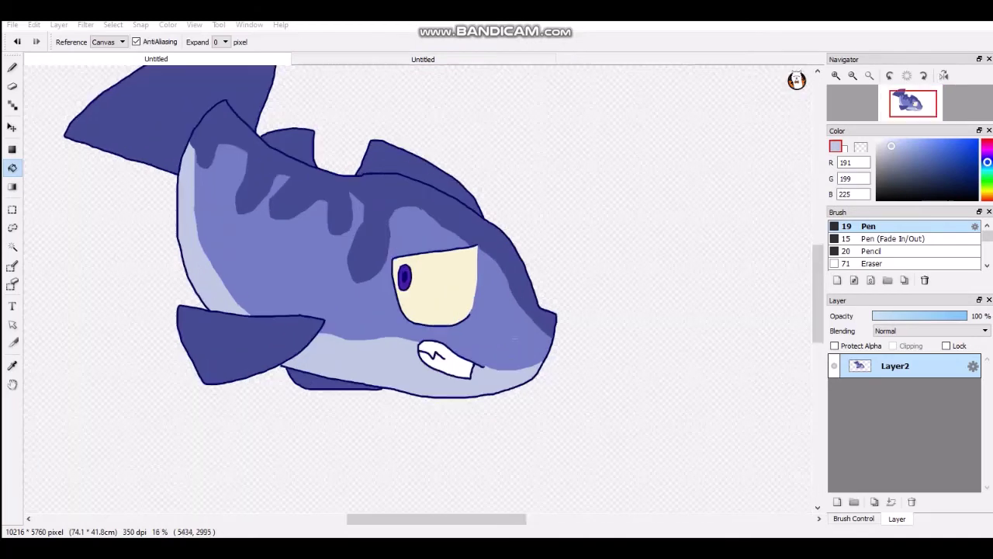
Paint a round white highlight (R 255, G 255, B 255) over the top of the fish's iris and pupil.
{"action": "key", "text": "b"}
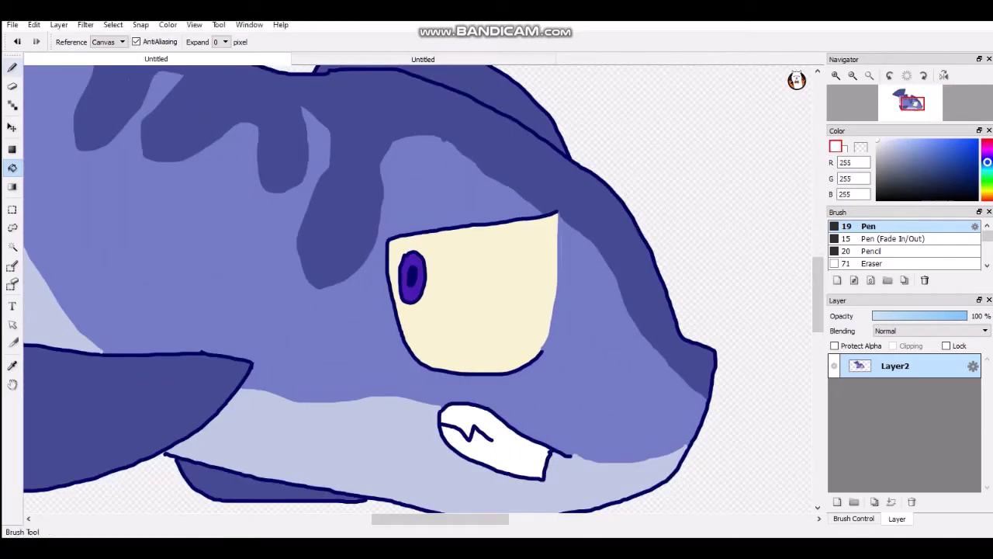
{"action": "scroll", "coordinate": [412, 261], "scroll_direction": "up", "scroll_amount": 5}
{"action": "mouse_move", "coordinate": [396, 237]}
{"action": "left_mouse_down"}
{"action": "mouse_move", "coordinate": [379, 285]}
{"action": "mouse_move", "coordinate": [425, 294]}
{"action": "mouse_move", "coordinate": [437, 246]}
{"action": "mouse_move", "coordinate": [412, 250]}
{"action": "left_mouse_up"}
{"action": "scroll", "coordinate": [412, 288], "scroll_direction": "down", "scroll_amount": 5}
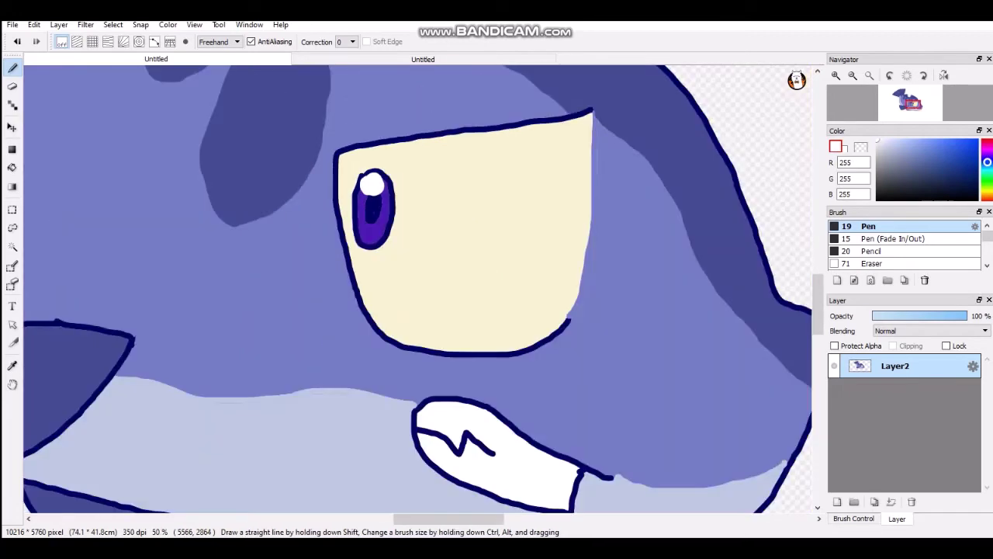
Sample the iris purple, shift it to a bluer tone (R 48, G 24, B 176), and refill the iris with it.
{"action": "scroll", "coordinate": [412, 287], "scroll_direction": "up", "scroll_amount": 4}
{"action": "left_click", "coordinate": [12, 365]}
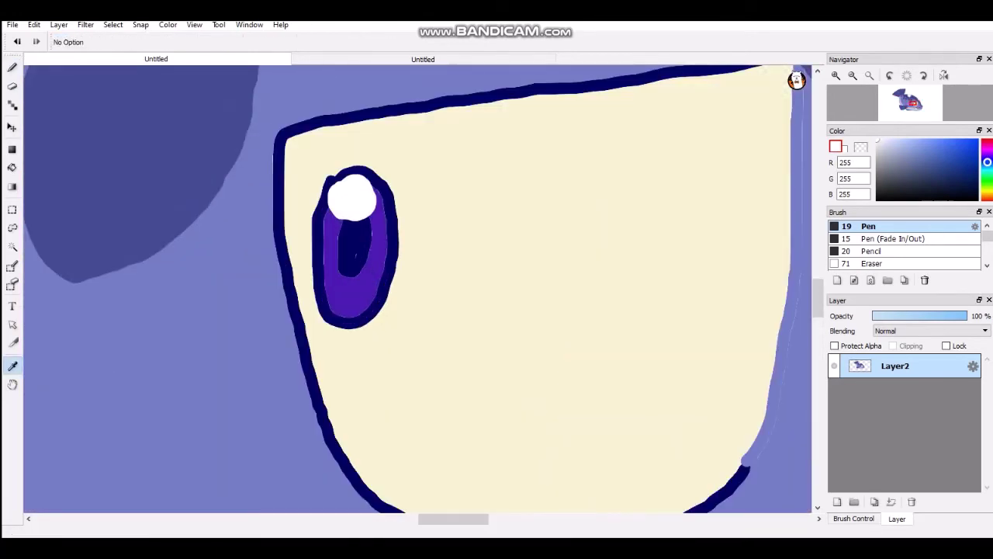
{"action": "left_click", "coordinate": [351, 298]}
{"action": "left_click", "coordinate": [987, 158]}
{"action": "left_click", "coordinate": [11, 167]}
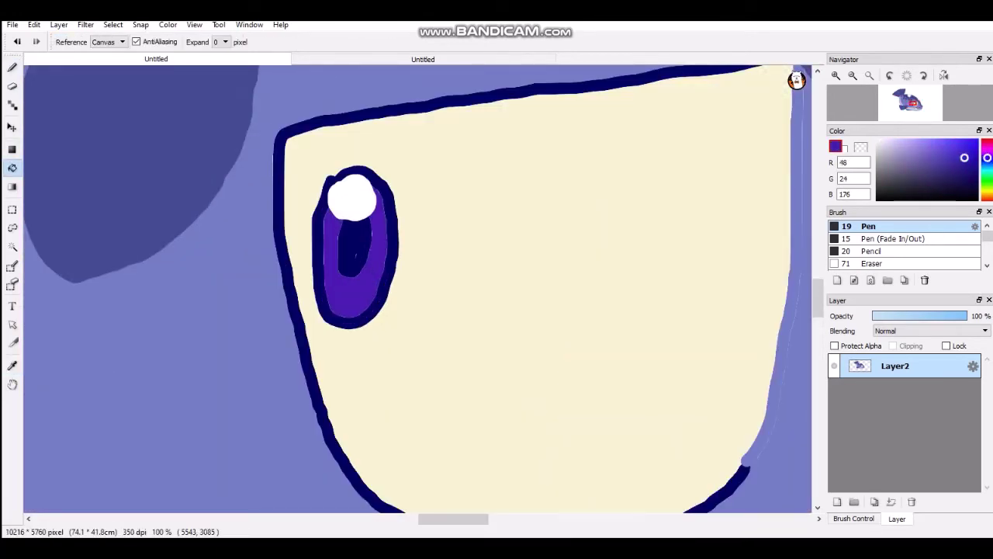
{"action": "left_click", "coordinate": [351, 297]}
{"action": "scroll", "coordinate": [431, 247], "scroll_direction": "down", "scroll_amount": 5}
{"action": "scroll", "coordinate": [414, 243], "scroll_direction": "up", "scroll_amount": 5}
{"action": "scroll", "coordinate": [466, 264], "scroll_direction": "up", "scroll_amount": 1}
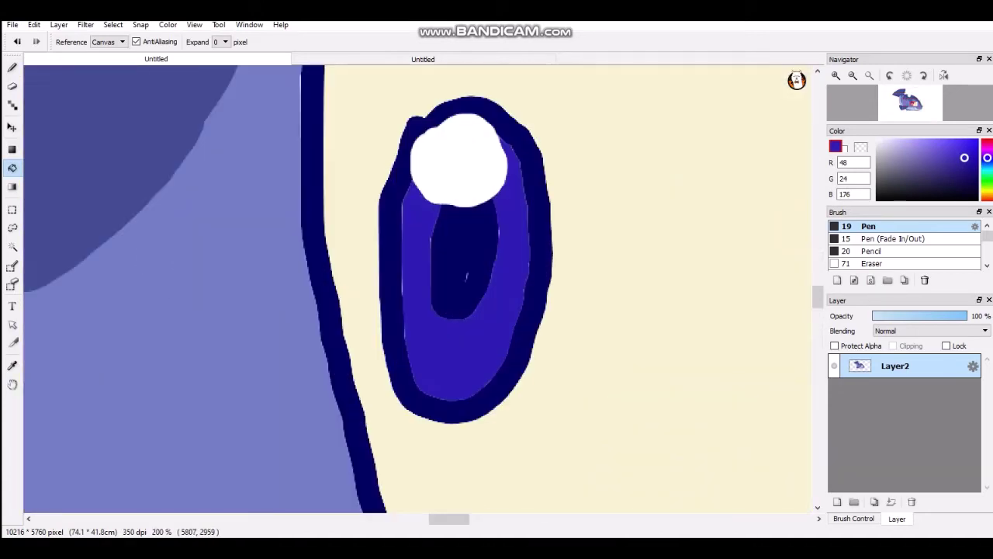
Shade the iris's upper part beside the pupil with darker blue (R 42, G 24, B 141), bounding it with short strokes and filling above.
{"action": "key", "text": "b"}
{"action": "scroll", "coordinate": [450, 229], "scroll_direction": "up", "scroll_amount": 1}
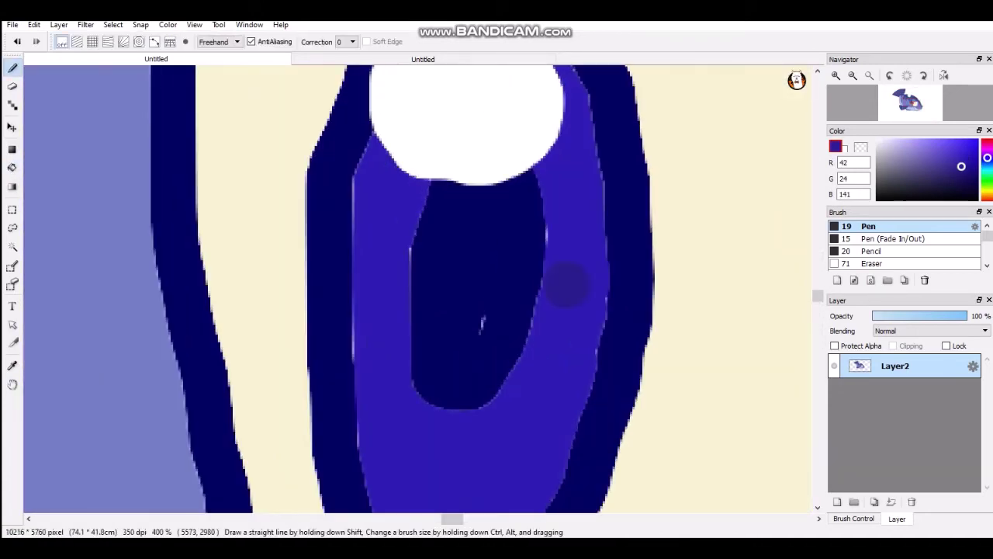
{"action": "left_click_drag", "start_coordinate": [412, 260], "coordinate": [349, 259]}
{"action": "key", "text": "g"}
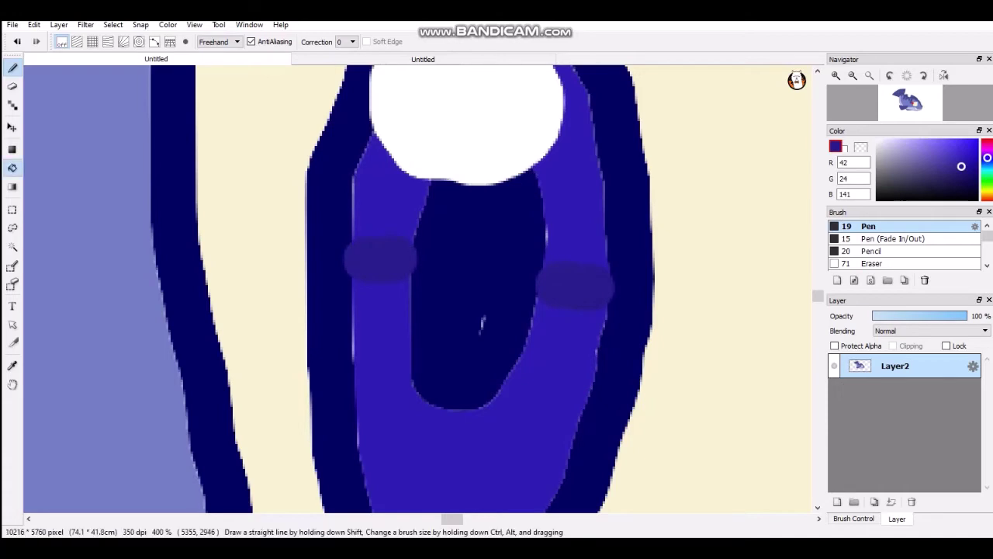
{"action": "left_click", "coordinate": [397, 222]}
{"action": "scroll", "coordinate": [481, 322], "scroll_direction": "down", "scroll_amount": 5}
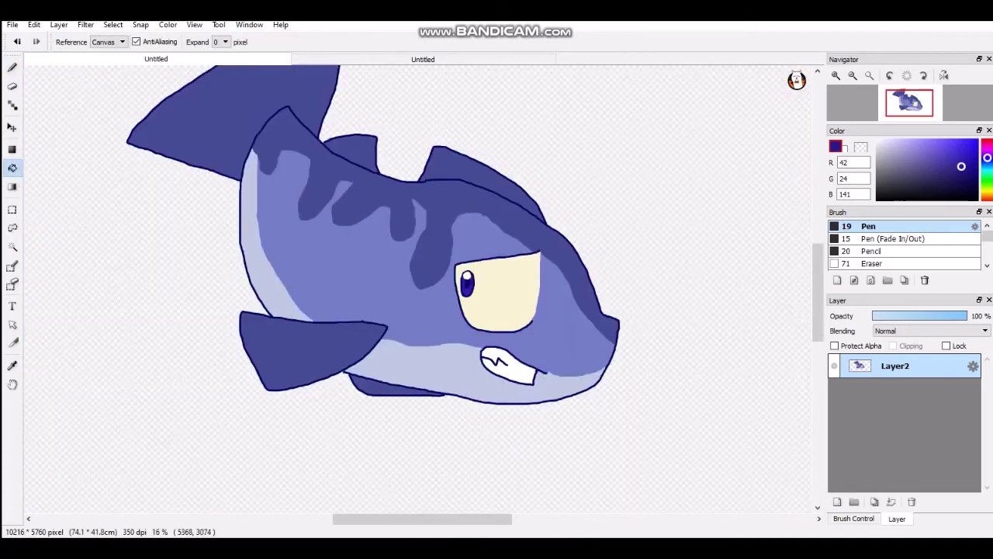
Darken the sampled cream eye color to R 199, G 193, B 153 and draw a shadow edge across the eye on both sides of the iris.
{"action": "scroll", "coordinate": [490, 283], "scroll_direction": "up", "scroll_amount": 2}
{"action": "left_click", "coordinate": [12, 365]}
{"action": "left_click", "coordinate": [481, 334]}
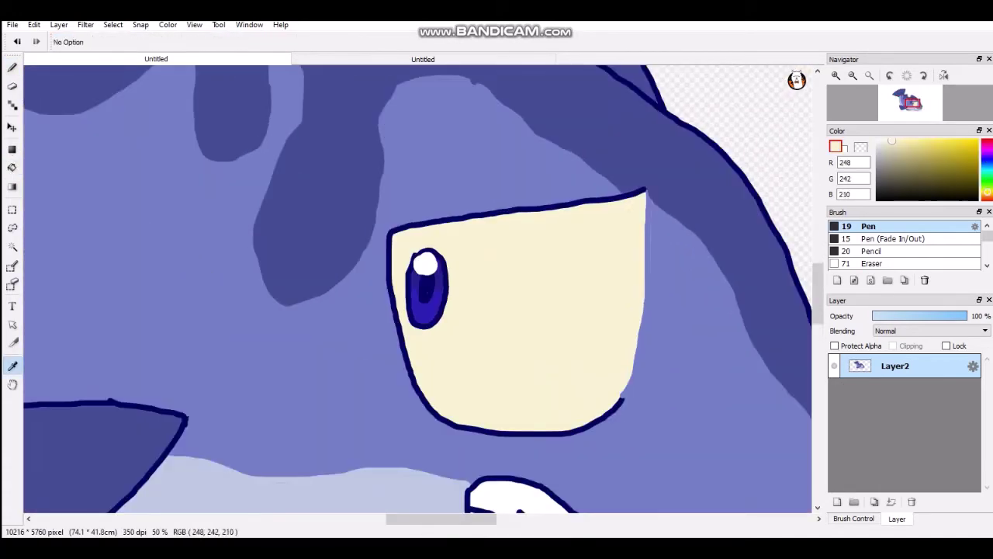
{"action": "left_click", "coordinate": [900, 152]}
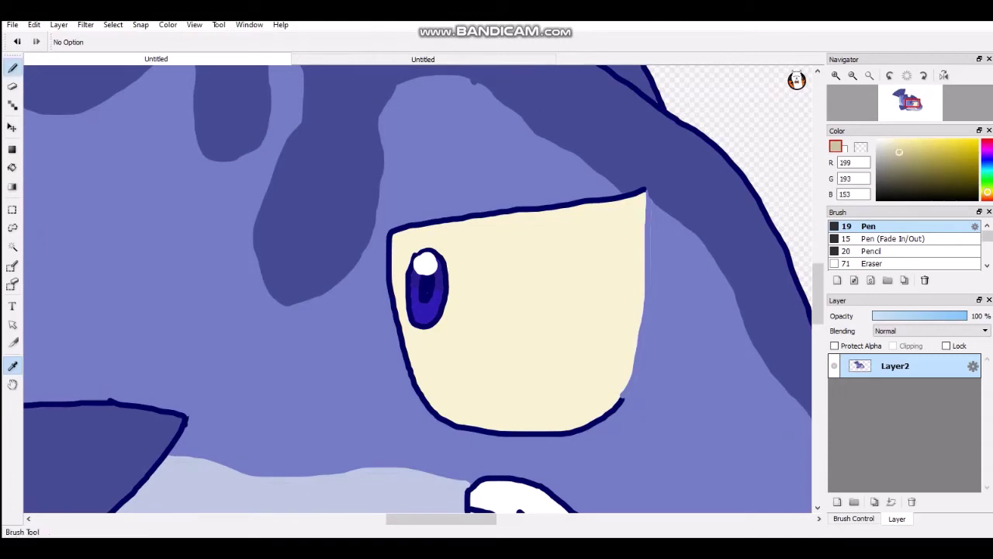
{"action": "left_click", "coordinate": [13, 68]}
{"action": "scroll", "coordinate": [546, 285], "scroll_direction": "up", "scroll_amount": 1}
{"action": "left_click_drag", "start_coordinate": [432, 273], "coordinate": [651, 264]}
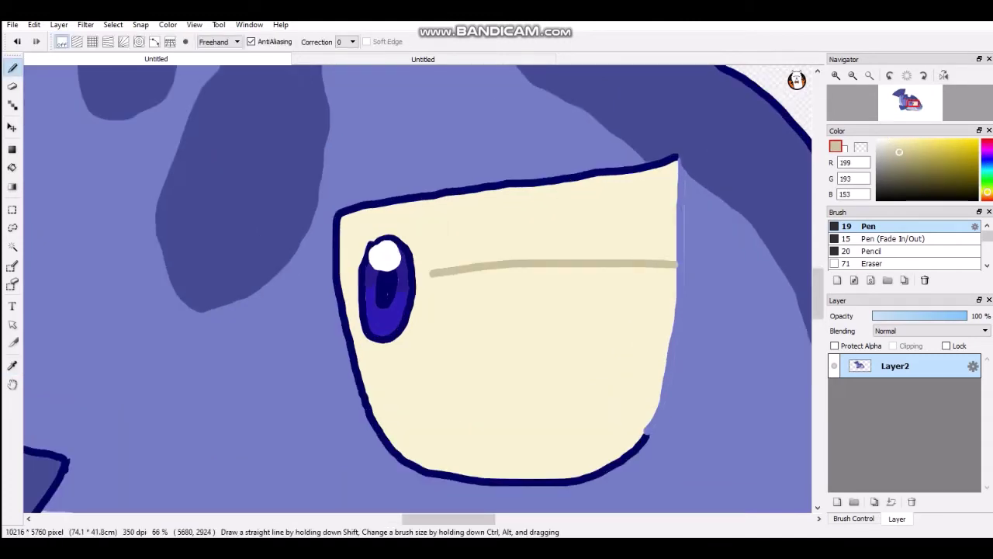
{"action": "scroll", "coordinate": [426, 276], "scroll_direction": "up", "scroll_amount": 3}
{"action": "left_click_drag", "start_coordinate": [439, 263], "coordinate": [392, 300]}
{"action": "left_click_drag", "start_coordinate": [217, 295], "coordinate": [170, 295]}
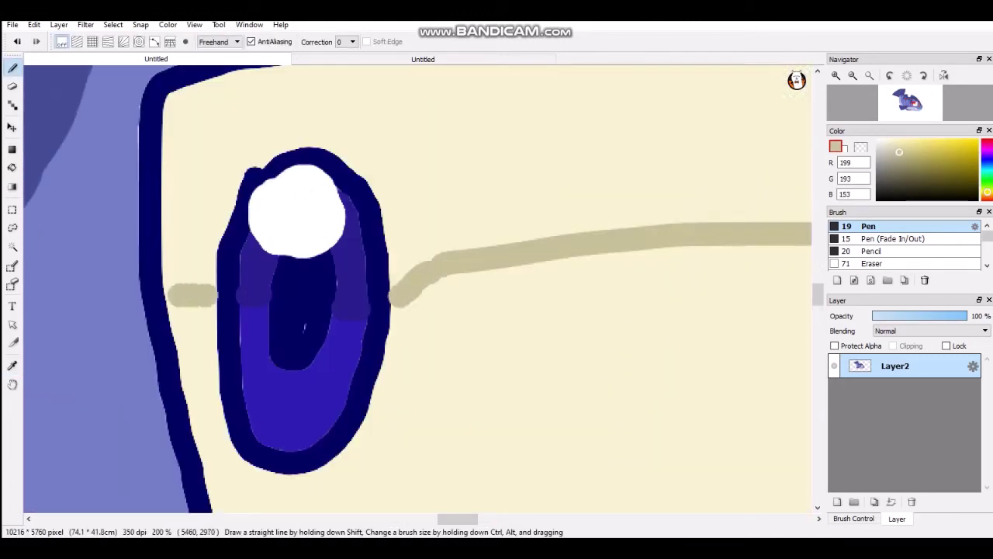
Fill the upper part of the eye above the shadow edge with the darker cream (R 199, G 193, B 153).
{"action": "left_click", "coordinate": [13, 168]}
{"action": "left_click", "coordinate": [435, 194]}
{"action": "scroll", "coordinate": [435, 194], "scroll_direction": "down", "scroll_amount": 8}
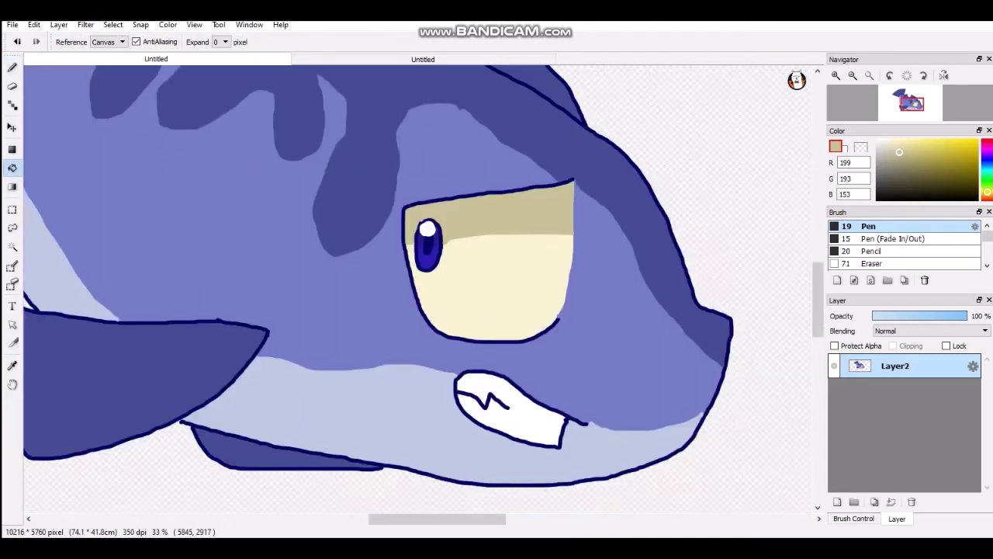
{"action": "scroll", "coordinate": [489, 143], "scroll_direction": "up", "scroll_amount": 2}
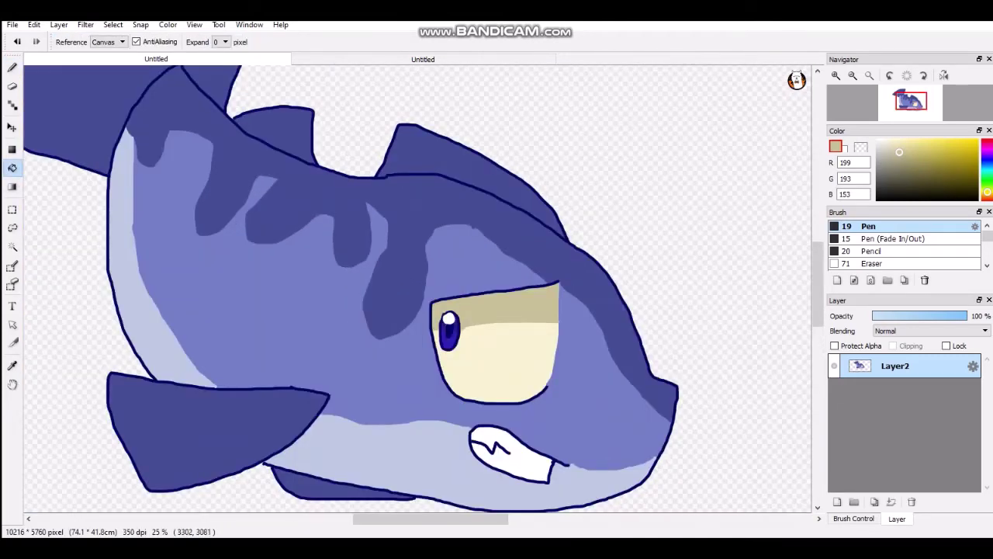
With the dark fin blue darkened to R 40, G 44, B 90, draw a shadow line inside the head's upper edge from the snout to the front dorsal fin.
{"action": "left_click", "coordinate": [13, 366]}
{"action": "left_click", "coordinate": [457, 164]}
{"action": "left_click", "coordinate": [933, 174]}
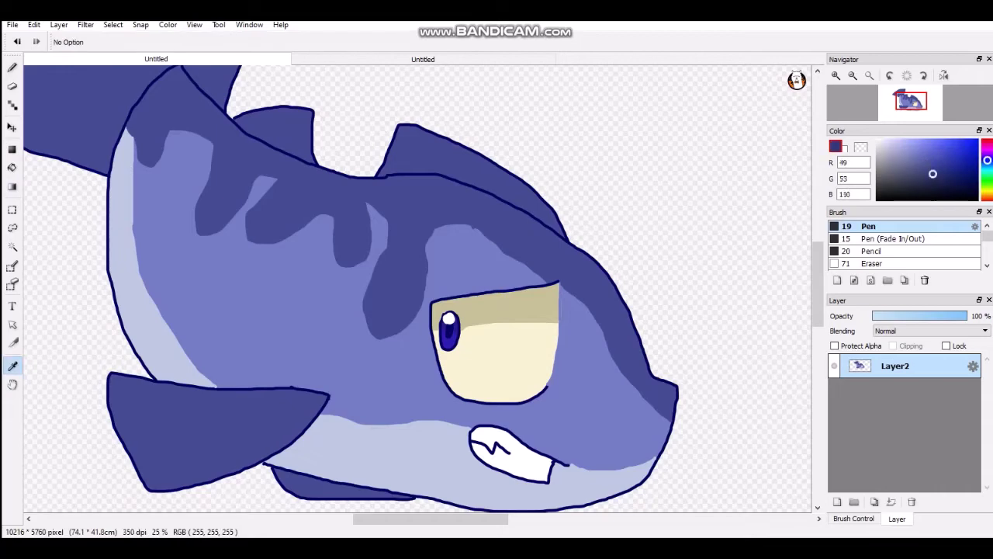
{"action": "left_click", "coordinate": [933, 179]}
{"action": "left_click", "coordinate": [13, 68]}
{"action": "scroll", "coordinate": [629, 316], "scroll_direction": "up", "scroll_amount": 2}
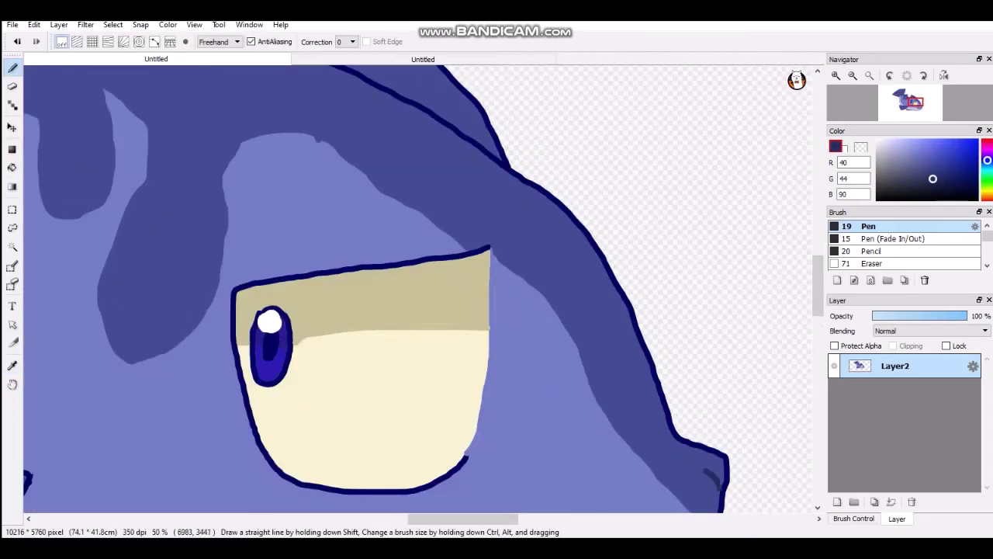
{"action": "mouse_move", "coordinate": [705, 471]}
{"action": "left_mouse_down"}
{"action": "mouse_move", "coordinate": [668, 452]}
{"action": "mouse_move", "coordinate": [557, 236]}
{"action": "mouse_move", "coordinate": [494, 190]}
{"action": "left_mouse_up"}
{"action": "scroll", "coordinate": [493, 189], "scroll_direction": "down", "scroll_amount": 1}
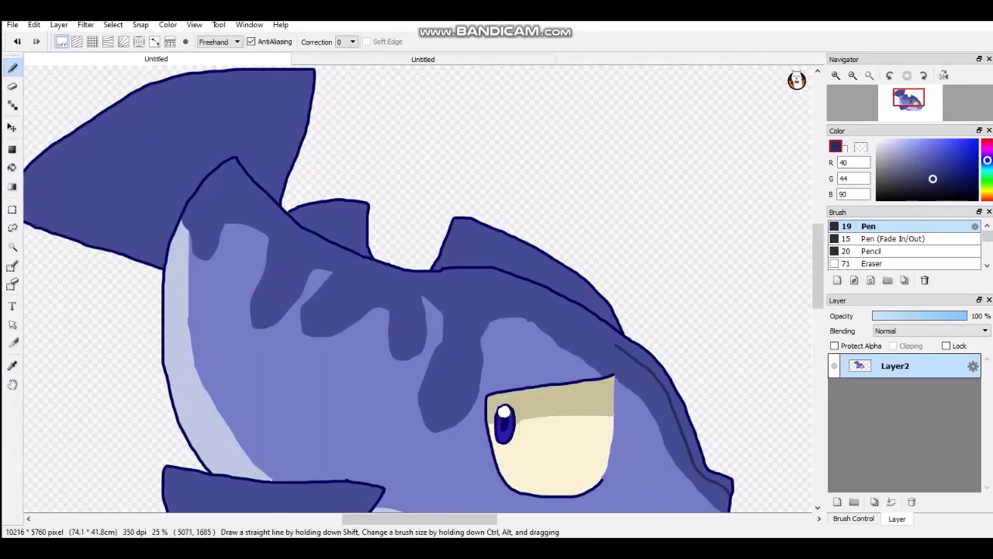
Extend the dark shadow line along the fish's back, around the body's peak by the tail, and onto the rear outline.
{"action": "scroll", "coordinate": [445, 217], "scroll_direction": "down", "scroll_amount": 1}
{"action": "scroll", "coordinate": [445, 216], "scroll_direction": "up", "scroll_amount": 2}
{"action": "mouse_move", "coordinate": [783, 475]}
{"action": "left_mouse_down"}
{"action": "mouse_move", "coordinate": [630, 383]}
{"action": "mouse_move", "coordinate": [511, 350]}
{"action": "mouse_move", "coordinate": [417, 348]}
{"action": "mouse_move", "coordinate": [224, 290]}
{"action": "left_mouse_up"}
{"action": "scroll", "coordinate": [223, 290], "scroll_direction": "down", "scroll_amount": 1}
{"action": "scroll", "coordinate": [357, 289], "scroll_direction": "up", "scroll_amount": 3}
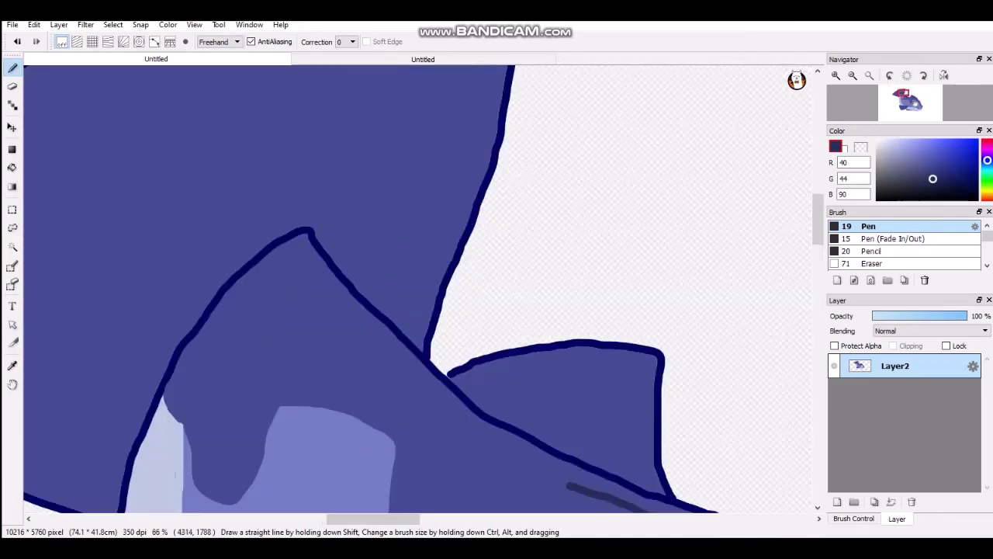
{"action": "mouse_move", "coordinate": [568, 485]}
{"action": "left_mouse_down"}
{"action": "mouse_move", "coordinate": [447, 417]}
{"action": "mouse_move", "coordinate": [321, 291]}
{"action": "mouse_move", "coordinate": [258, 279]}
{"action": "mouse_move", "coordinate": [216, 308]}
{"action": "left_mouse_up"}
Fill the shadow strip along the back, and recolor it with a slightly lighter dark blue (R 54, G 58, B 113).
{"action": "left_click", "coordinate": [11, 168]}
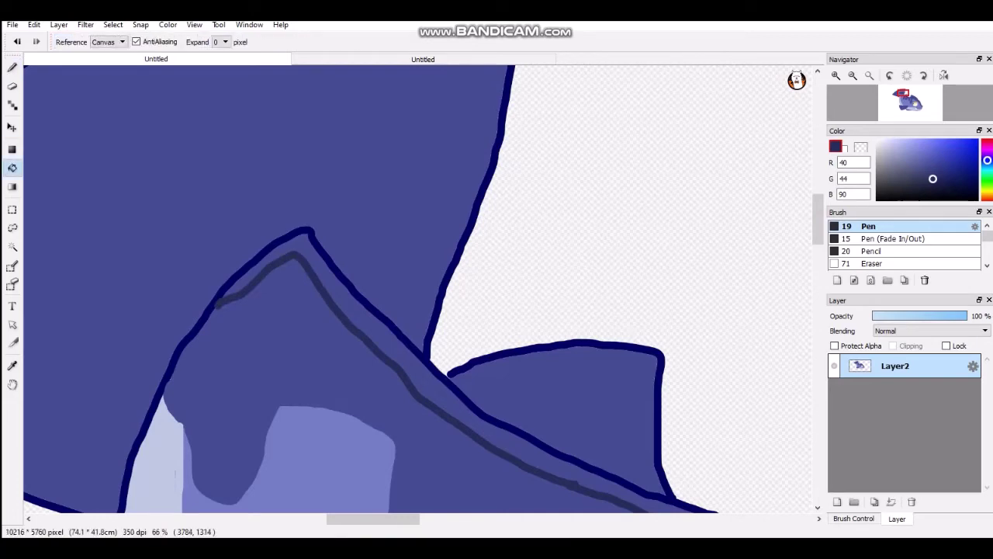
{"action": "left_click", "coordinate": [347, 304]}
{"action": "scroll", "coordinate": [341, 271], "scroll_direction": "down", "scroll_amount": 5}
{"action": "scroll", "coordinate": [609, 388], "scroll_direction": "up", "scroll_amount": 2}
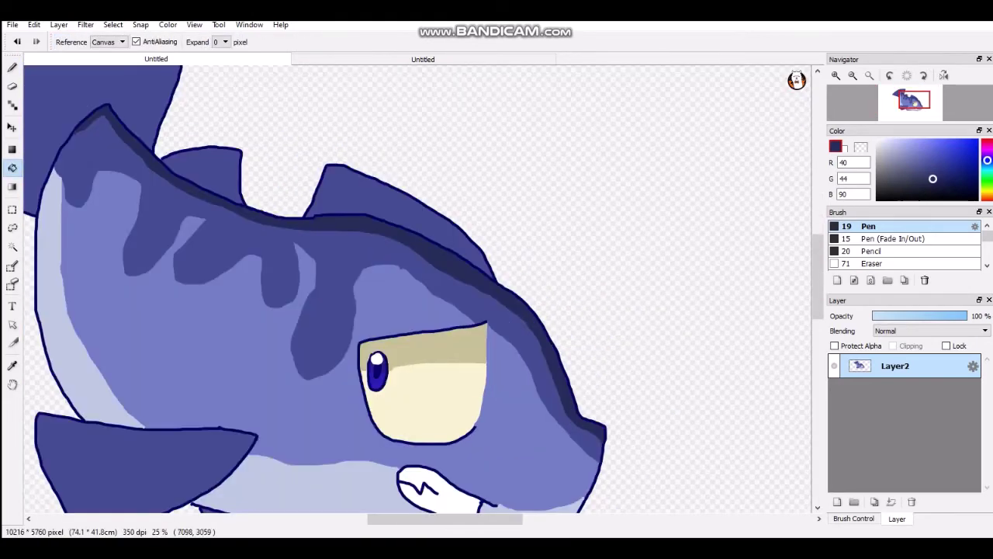
{"action": "left_click", "coordinate": [929, 173]}
{"action": "left_click", "coordinate": [198, 194]}
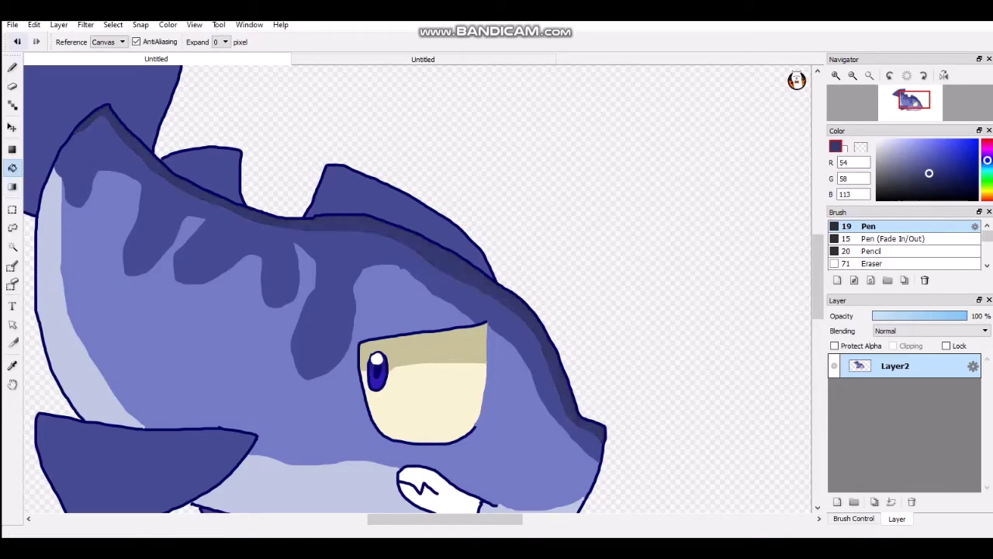
Draw a shadow line inside the body's rear edge from the tail peak to the pale strip and fill behind it with R 54, G 58, B 113.
{"action": "left_click", "coordinate": [13, 68]}
{"action": "scroll", "coordinate": [155, 147], "scroll_direction": "down", "scroll_amount": 2}
{"action": "scroll", "coordinate": [102, 146], "scroll_direction": "up", "scroll_amount": 5}
{"action": "mouse_move", "coordinate": [270, 107]}
{"action": "left_mouse_down"}
{"action": "mouse_move", "coordinate": [223, 193]}
{"action": "mouse_move", "coordinate": [204, 278]}
{"action": "left_mouse_up"}
{"action": "left_click", "coordinate": [12, 168]}
{"action": "left_click", "coordinate": [208, 201]}
{"action": "scroll", "coordinate": [419, 295], "scroll_direction": "down", "scroll_amount": 5}
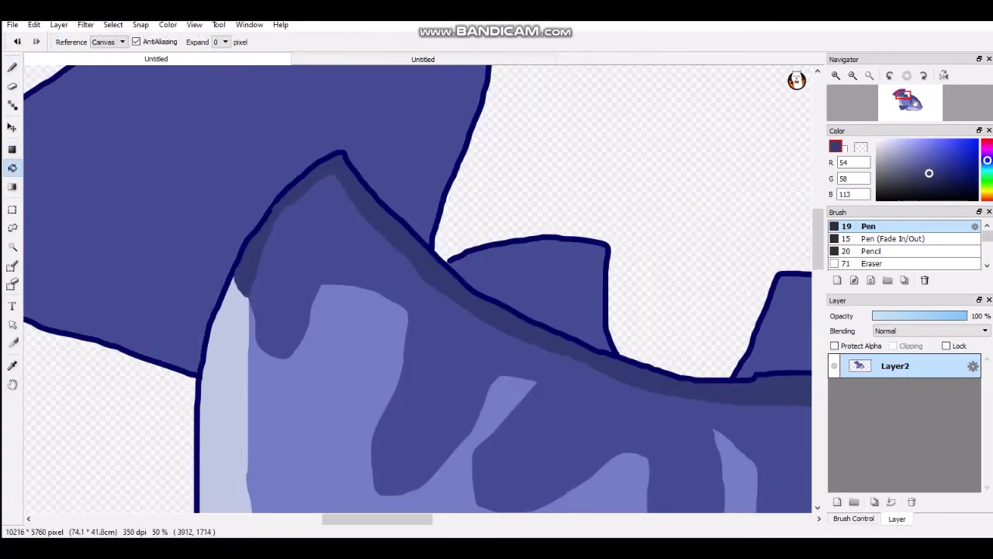
Draw dark shadow lines (R 54, G 58, B 113) inside the tail fin's front, upper and lower edges, joining the lower line to the body outline.
{"action": "scroll", "coordinate": [419, 295], "scroll_direction": "up", "scroll_amount": 2}
{"action": "key", "text": "b"}
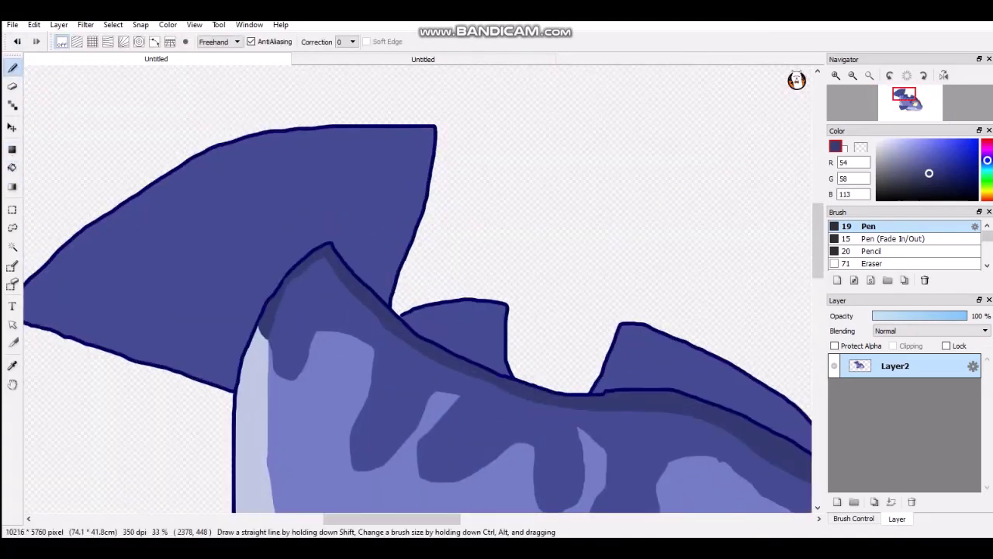
{"action": "mouse_move", "coordinate": [385, 293]}
{"action": "left_mouse_down"}
{"action": "mouse_move", "coordinate": [418, 156]}
{"action": "mouse_move", "coordinate": [295, 135]}
{"action": "mouse_move", "coordinate": [132, 203]}
{"action": "left_mouse_up"}
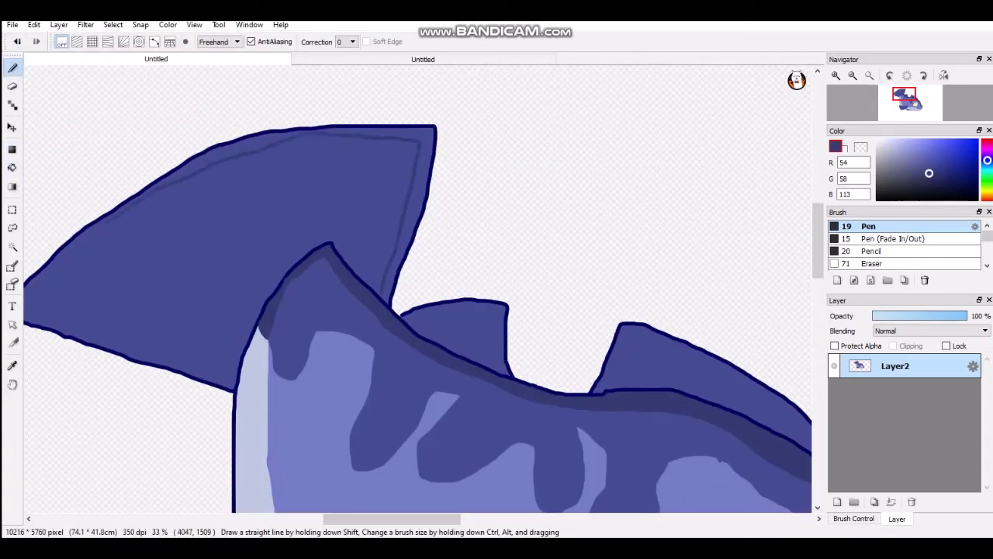
{"action": "left_click_drag", "start_coordinate": [27, 298], "coordinate": [198, 358]}
{"action": "scroll", "coordinate": [234, 381], "scroll_direction": "up", "scroll_amount": 4}
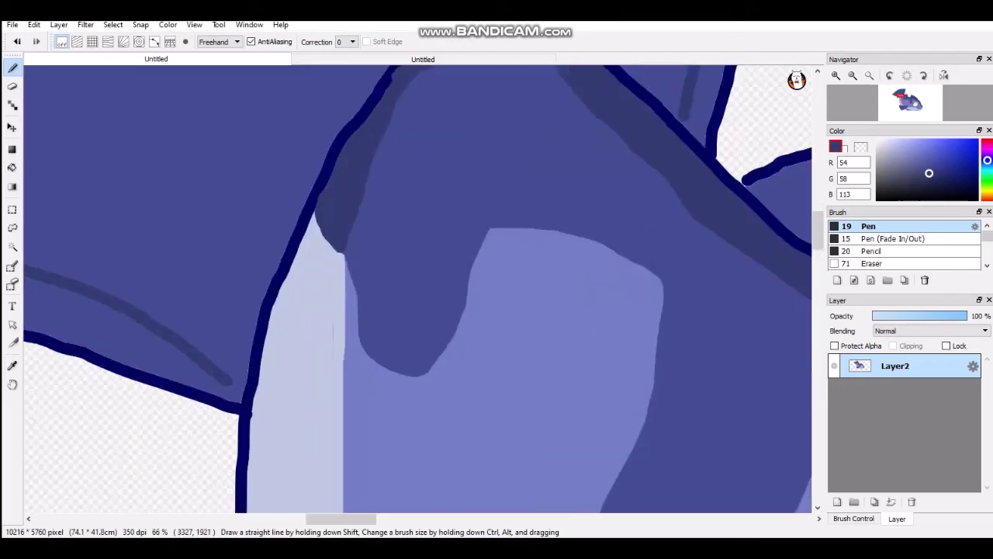
{"action": "left_click_drag", "start_coordinate": [233, 394], "coordinate": [244, 417]}
{"action": "scroll", "coordinate": [241, 419], "scroll_direction": "down", "scroll_amount": 3}
{"action": "scroll", "coordinate": [413, 297], "scroll_direction": "up", "scroll_amount": 2}
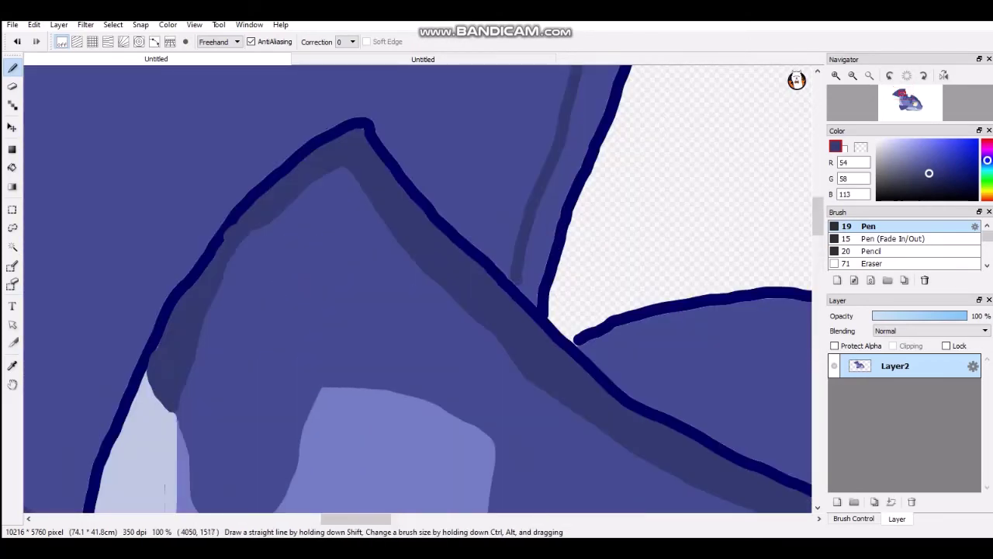
Fill the strips between the tail fin's outline and its shadow lines with dark blue (R 54, G 58, B 113).
{"action": "left_click", "coordinate": [12, 167]}
{"action": "left_click", "coordinate": [539, 243]}
{"action": "scroll", "coordinate": [504, 279], "scroll_direction": "down", "scroll_amount": 2}
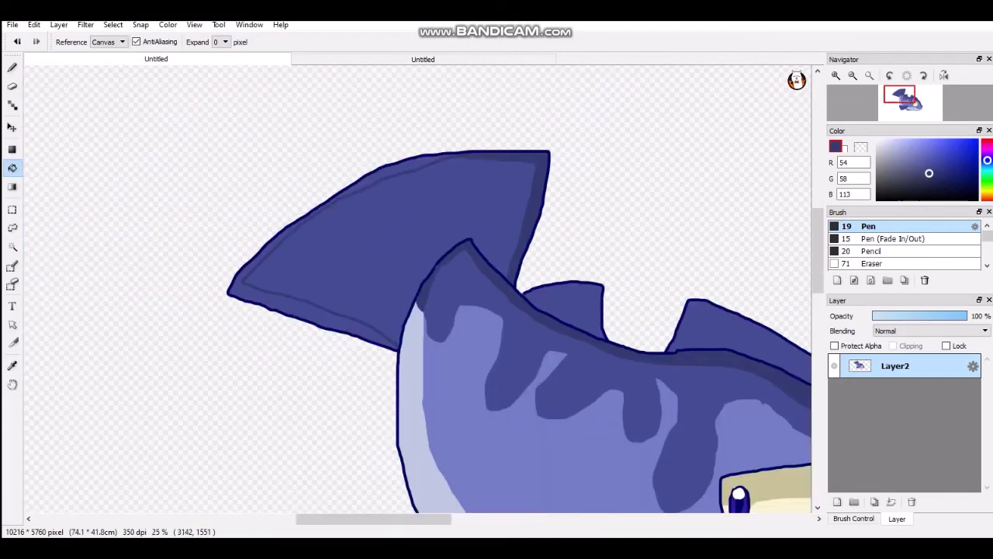
{"action": "scroll", "coordinate": [399, 172], "scroll_direction": "up", "scroll_amount": 2}
{"action": "scroll", "coordinate": [497, 287], "scroll_direction": "down", "scroll_amount": 2}
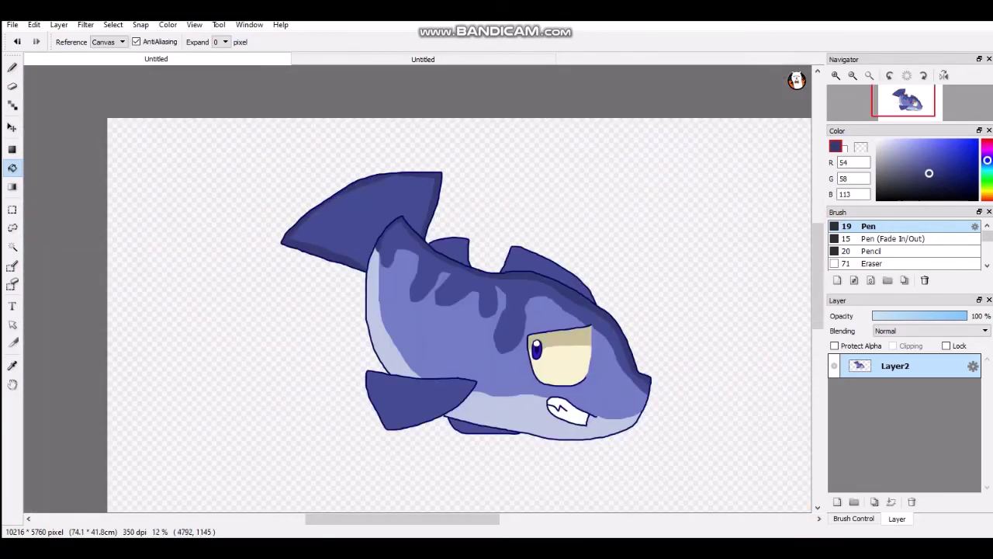
Draw a dark shadow line (R 54, G 58, B 113) across the front dorsal fin and another across the rear dorsal fin.
{"action": "left_click", "coordinate": [11, 67]}
{"action": "scroll", "coordinate": [540, 240], "scroll_direction": "up", "scroll_amount": 3}
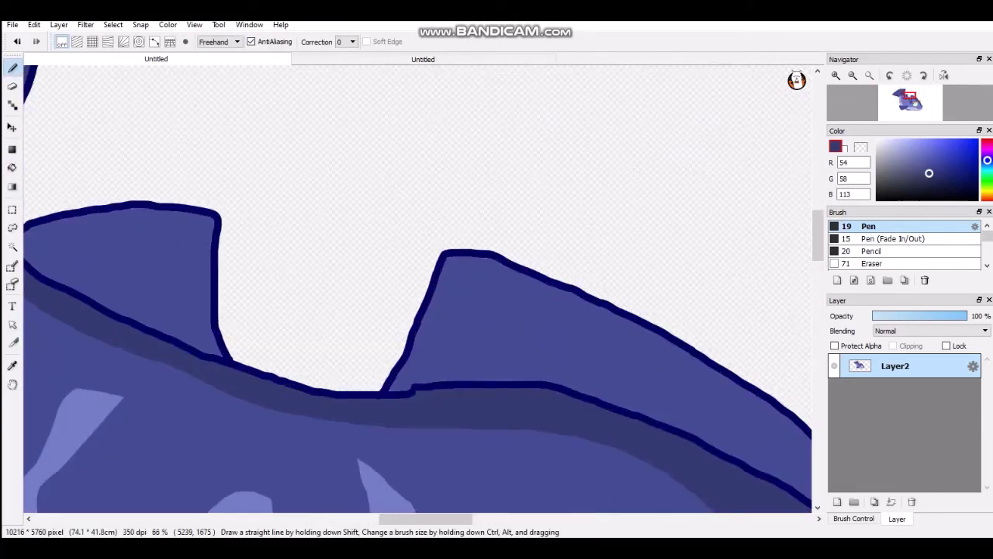
{"action": "mouse_move", "coordinate": [453, 258]}
{"action": "left_mouse_down"}
{"action": "mouse_move", "coordinate": [546, 317]}
{"action": "mouse_move", "coordinate": [630, 397]}
{"action": "left_mouse_up"}
{"action": "scroll", "coordinate": [31, 202], "scroll_direction": "up", "scroll_amount": 1}
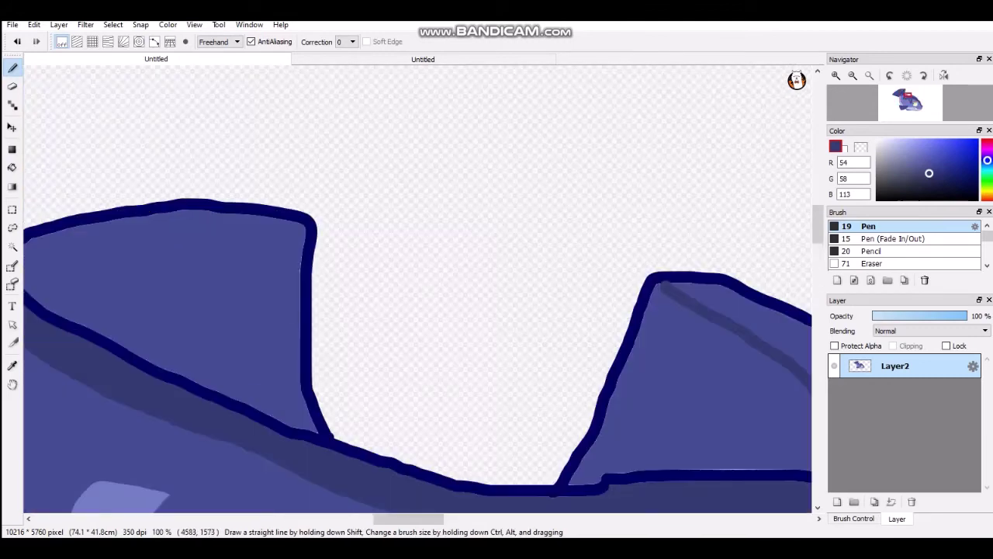
{"action": "left_click_drag", "start_coordinate": [298, 226], "coordinate": [25, 298]}
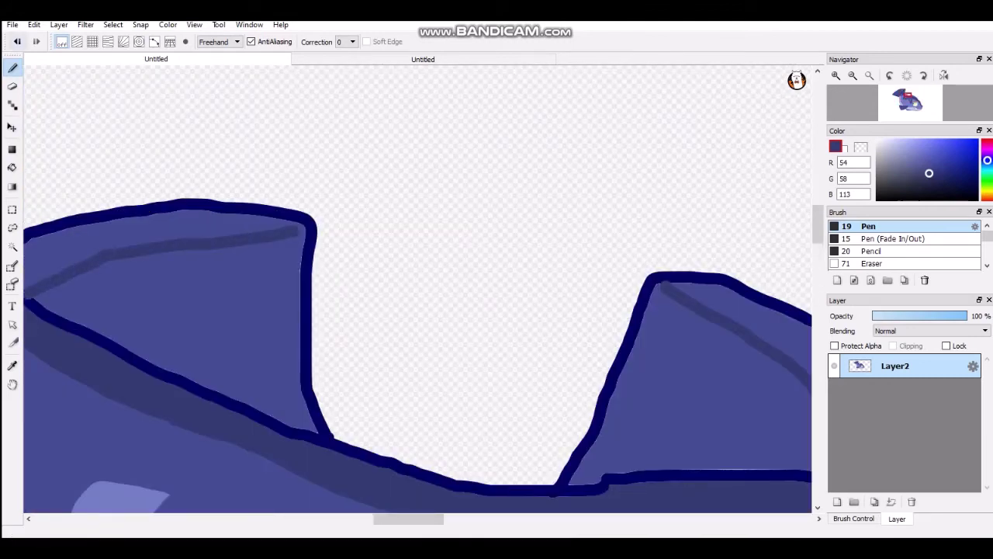
Undo the rear dorsal fin's shadow line and redraw it inside the fin's front and upper edges.
{"action": "left_click", "coordinate": [17, 41]}
{"action": "mouse_move", "coordinate": [302, 418]}
{"action": "left_mouse_down"}
{"action": "mouse_move", "coordinate": [271, 269]}
{"action": "mouse_move", "coordinate": [103, 232]}
{"action": "mouse_move", "coordinate": [32, 263]}
{"action": "left_mouse_up"}
{"action": "scroll", "coordinate": [790, 353], "scroll_direction": "down", "scroll_amount": 2}
{"action": "scroll", "coordinate": [434, 305], "scroll_direction": "up", "scroll_amount": 5}
{"action": "left_click_drag", "start_coordinate": [351, 320], "coordinate": [268, 328]}
{"action": "left_click", "coordinate": [13, 167]}
{"action": "left_click", "coordinate": [328, 271]}
{"action": "scroll", "coordinate": [328, 271], "scroll_direction": "down", "scroll_amount": 2}
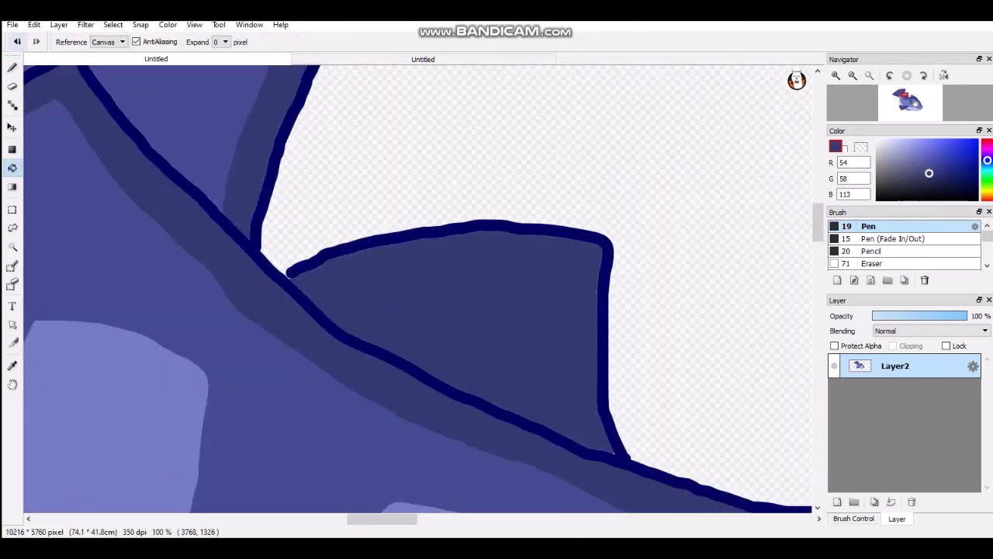
{"action": "left_click", "coordinate": [18, 41]}
Close the gap in the rear dorsal fin's shadow line and fill the strip up to the outline with R 54, G 58, B 113.
{"action": "left_click", "coordinate": [13, 68]}
{"action": "scroll", "coordinate": [308, 281], "scroll_direction": "up", "scroll_amount": 5}
{"action": "left_click_drag", "start_coordinate": [287, 322], "coordinate": [198, 247]}
{"action": "scroll", "coordinate": [243, 234], "scroll_direction": "down", "scroll_amount": 7}
{"action": "scroll", "coordinate": [472, 314], "scroll_direction": "up", "scroll_amount": 5}
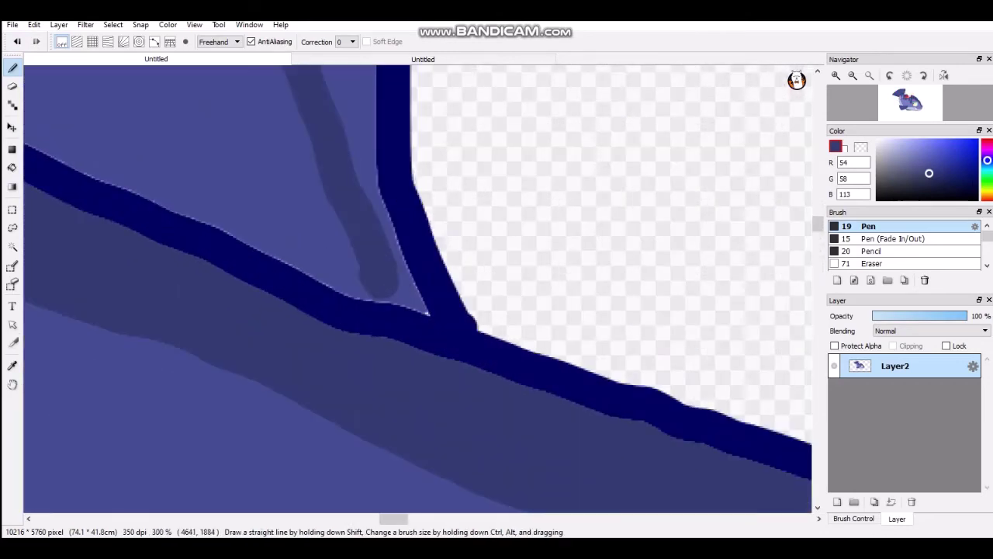
{"action": "left_click", "coordinate": [13, 168]}
{"action": "left_click", "coordinate": [400, 261]}
{"action": "scroll", "coordinate": [401, 264], "scroll_direction": "down", "scroll_amount": 7}
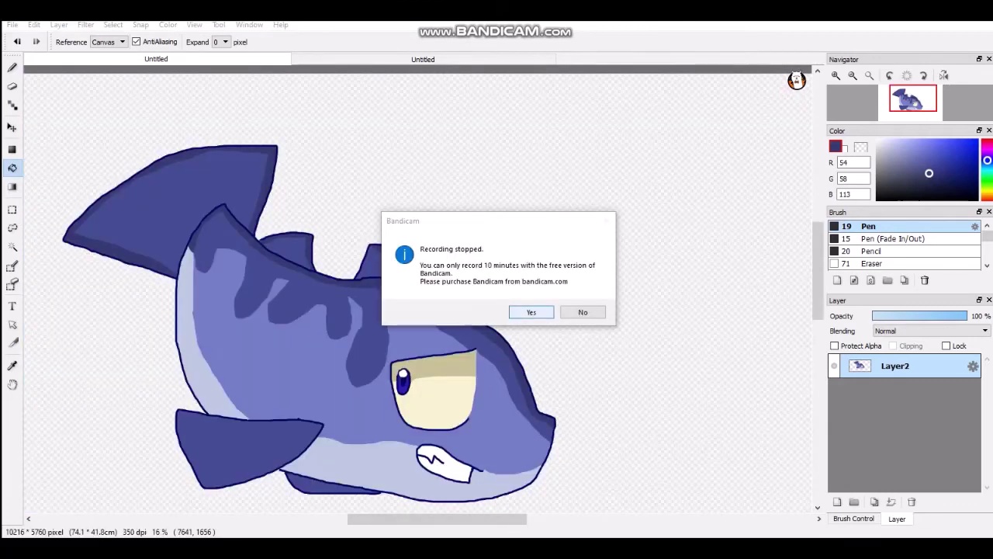
{"action": "left_click", "coordinate": [531, 312]}
{"action": "left_click", "coordinate": [618, 154]}
{"action": "scroll", "coordinate": [617, 155], "scroll_direction": "down", "scroll_amount": 1}
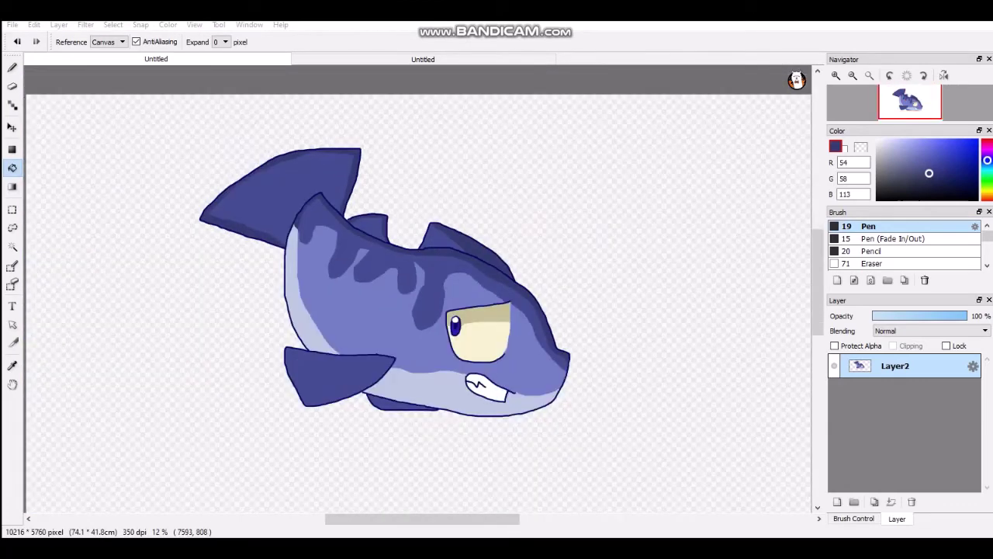
{"action": "scroll", "coordinate": [329, 315], "scroll_direction": "up", "scroll_amount": 1}
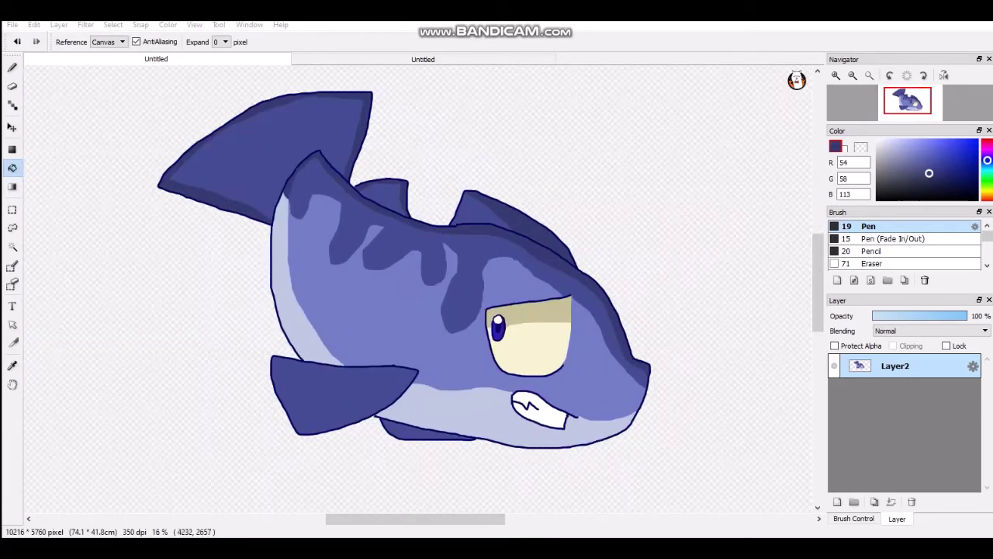
Sample the pale body strip, darken the color to R 168, G 175, B 194, and draw a shadow line inside its rear edge to the side fin.
{"action": "left_click", "coordinate": [13, 366]}
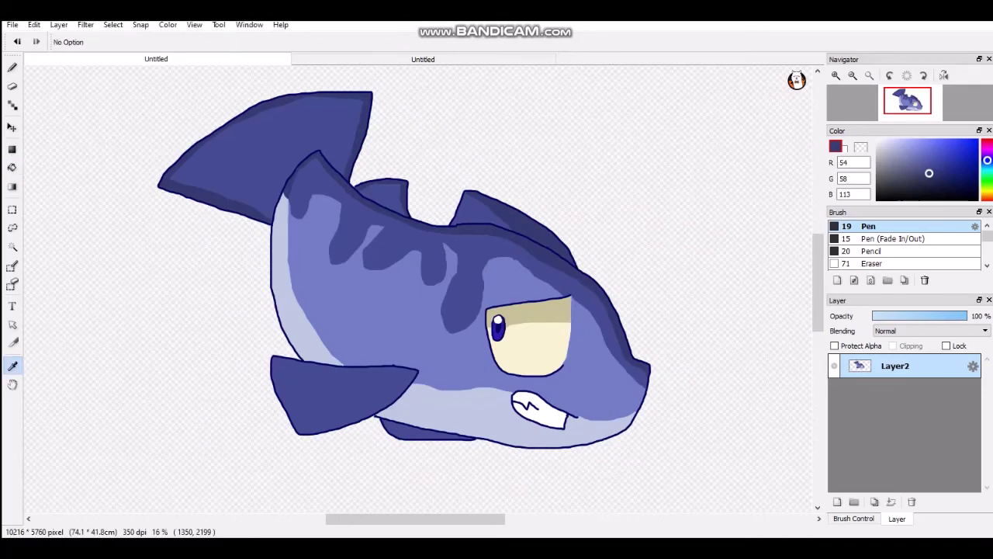
{"action": "scroll", "coordinate": [304, 165], "scroll_direction": "up", "scroll_amount": 3}
{"action": "left_click", "coordinate": [224, 299]}
{"action": "left_click", "coordinate": [889, 153]}
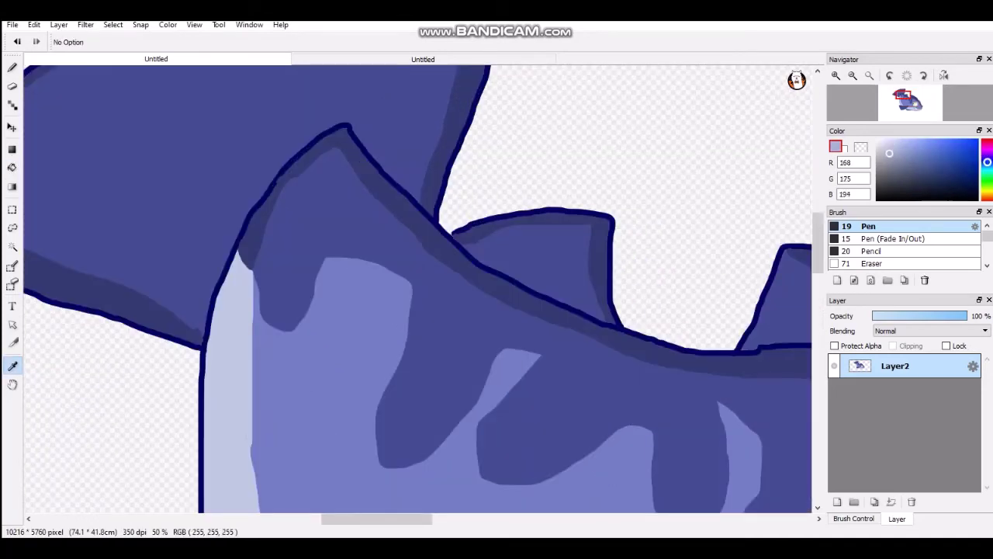
{"action": "left_click", "coordinate": [12, 68]}
{"action": "scroll", "coordinate": [476, 135], "scroll_direction": "down", "scroll_amount": 2}
{"action": "mouse_move", "coordinate": [377, 177]}
{"action": "left_mouse_down"}
{"action": "mouse_move", "coordinate": [351, 233]}
{"action": "mouse_move", "coordinate": [348, 459]}
{"action": "left_mouse_up"}
{"action": "scroll", "coordinate": [344, 322], "scroll_direction": "down", "scroll_amount": 3}
{"action": "scroll", "coordinate": [340, 326], "scroll_direction": "up", "scroll_amount": 3}
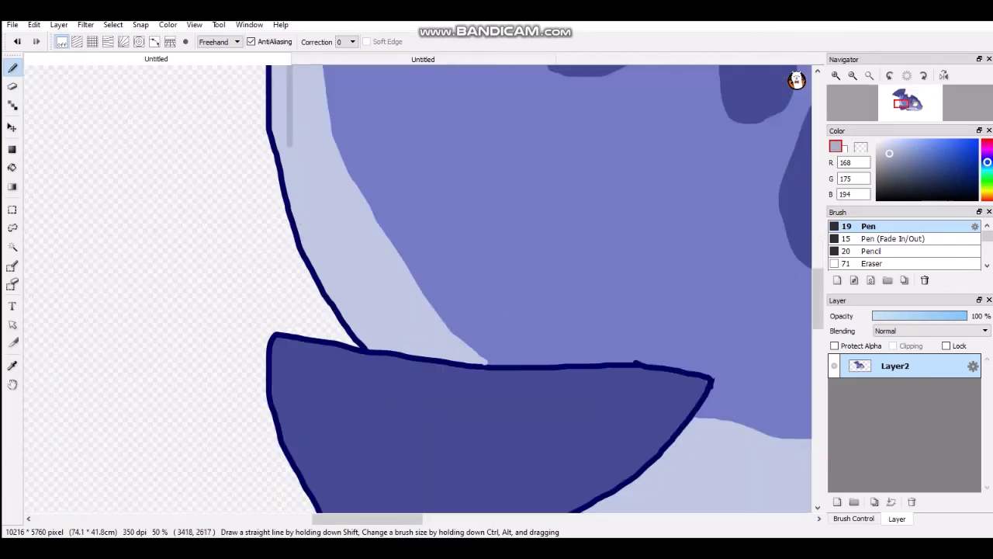
{"action": "scroll", "coordinate": [374, 143], "scroll_direction": "down", "scroll_amount": 3}
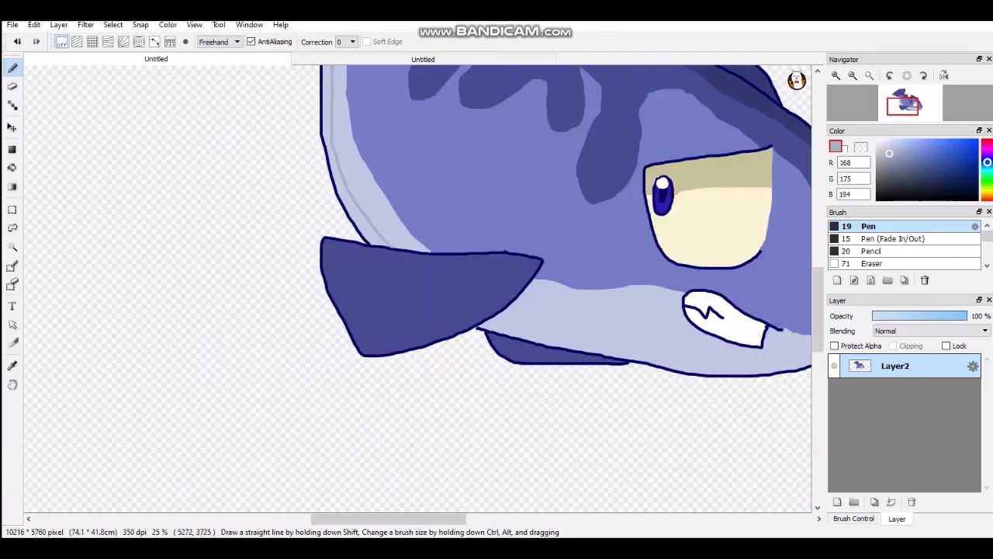
Draw a grey-blue shadow line (R 168, G 175, B 194) inside the belly's lower edge from the chin back to the side fin.
{"action": "scroll", "coordinate": [745, 326], "scroll_direction": "up", "scroll_amount": 4}
{"action": "mouse_move", "coordinate": [782, 285]}
{"action": "left_mouse_down"}
{"action": "mouse_move", "coordinate": [634, 359]}
{"action": "mouse_move", "coordinate": [495, 379]}
{"action": "mouse_move", "coordinate": [356, 376]}
{"action": "mouse_move", "coordinate": [167, 331]}
{"action": "left_mouse_up"}
{"action": "scroll", "coordinate": [166, 331], "scroll_direction": "down", "scroll_amount": 3}
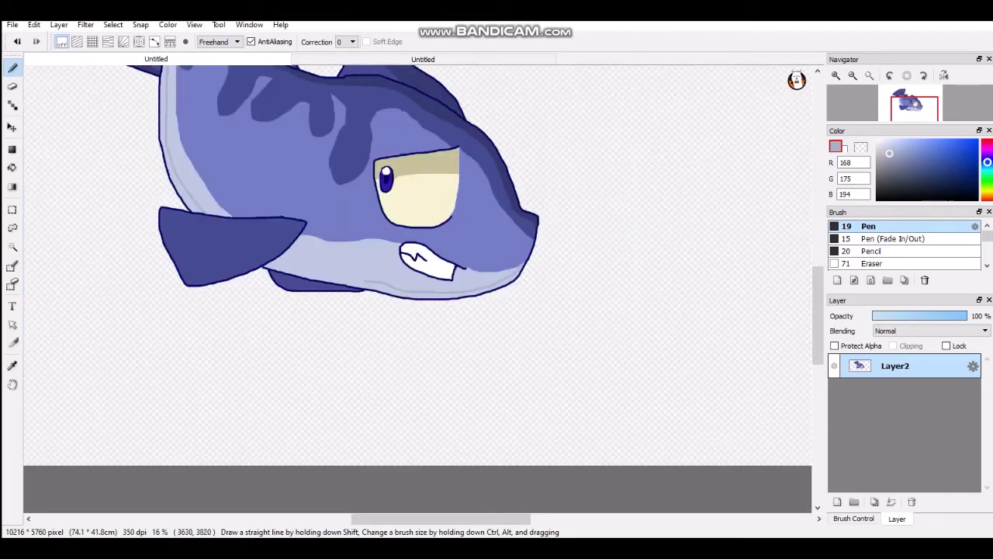
{"action": "scroll", "coordinate": [225, 264], "scroll_direction": "up", "scroll_amount": 4}
{"action": "mouse_move", "coordinate": [807, 329]}
{"action": "left_mouse_down"}
{"action": "mouse_move", "coordinate": [532, 288]}
{"action": "mouse_move", "coordinate": [416, 256]}
{"action": "left_mouse_up"}
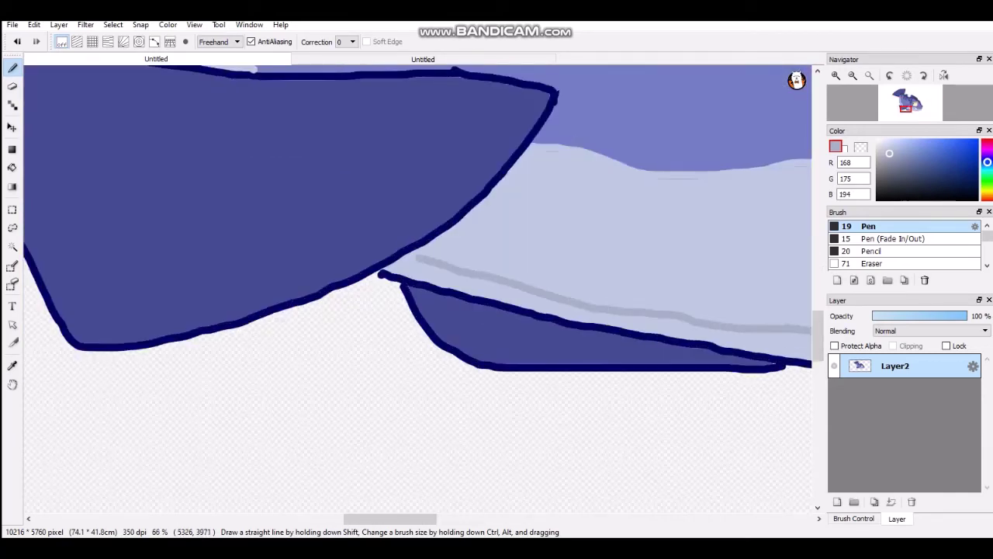
Fill the strips between the body outline and the belly and rear shadow lines with R 168, G 175, B 194.
{"action": "left_click", "coordinate": [12, 168]}
{"action": "left_click", "coordinate": [544, 291]}
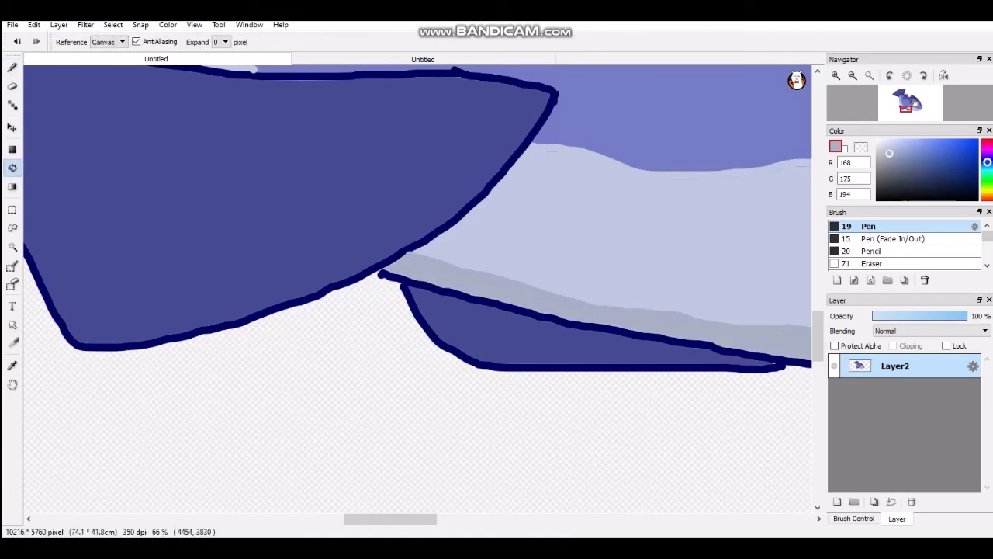
{"action": "scroll", "coordinate": [427, 270], "scroll_direction": "down", "scroll_amount": 3}
{"action": "scroll", "coordinate": [325, 117], "scroll_direction": "up", "scroll_amount": 3}
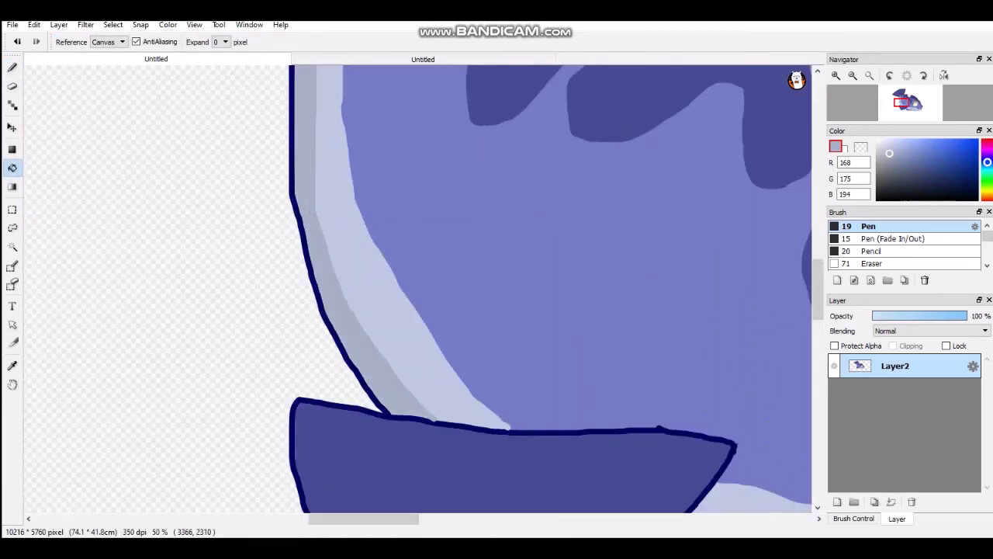
{"action": "scroll", "coordinate": [326, 219], "scroll_direction": "down", "scroll_amount": 4}
{"action": "scroll", "coordinate": [557, 149], "scroll_direction": "up", "scroll_amount": 1}
Sample the dark shadow blue (R 54, G 58, B 113) and fill the small fin under the belly with it.
{"action": "left_click", "coordinate": [12, 365]}
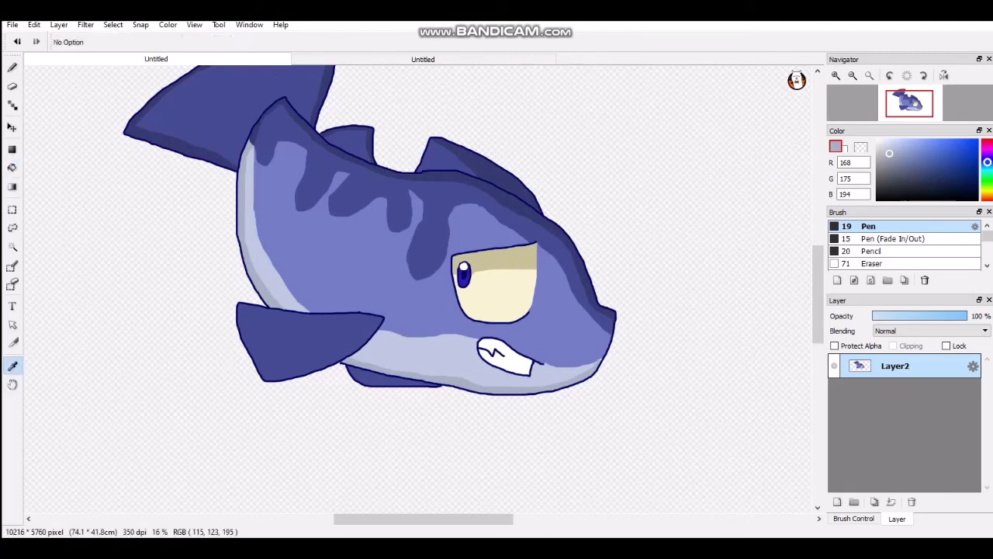
{"action": "left_click", "coordinate": [486, 167]}
{"action": "left_click", "coordinate": [12, 167]}
{"action": "left_click", "coordinate": [385, 378]}
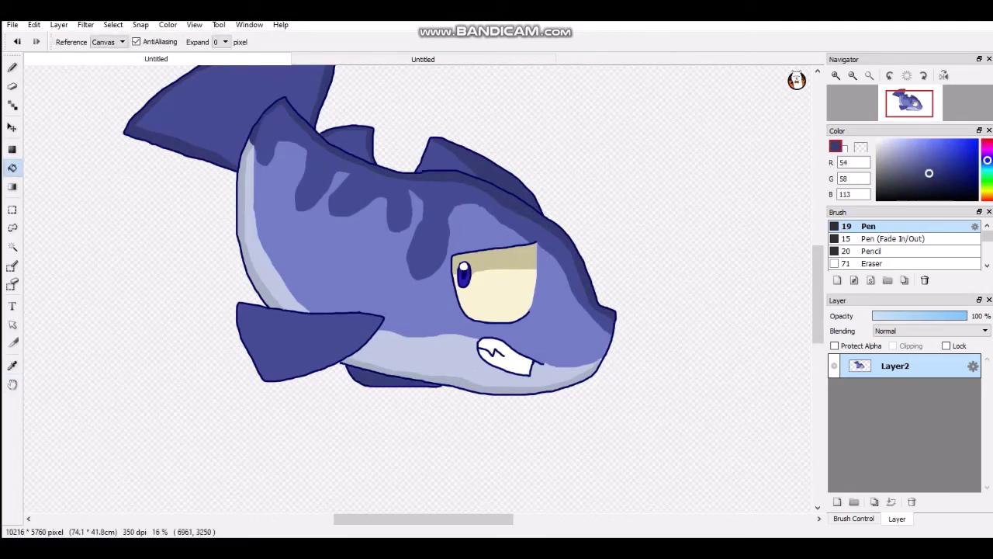
Draw a dark shadow line (R 54, G 58, B 113) inside the side fin's upper and rear edges.
{"action": "left_click", "coordinate": [12, 68]}
{"action": "scroll", "coordinate": [334, 324], "scroll_direction": "up", "scroll_amount": 3}
{"action": "mouse_move", "coordinate": [471, 311]}
{"action": "left_mouse_down"}
{"action": "mouse_move", "coordinate": [155, 312]}
{"action": "mouse_move", "coordinate": [65, 287]}
{"action": "mouse_move", "coordinate": [127, 483]}
{"action": "left_mouse_up"}
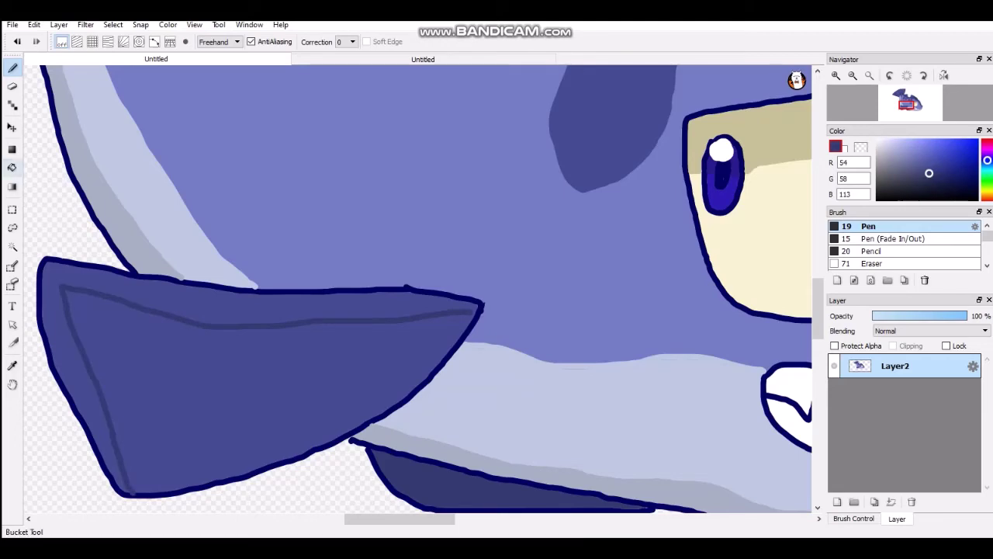
{"action": "left_click", "coordinate": [11, 167]}
{"action": "left_click", "coordinate": [256, 372]}
{"action": "left_click", "coordinate": [17, 42]}
Extend the side fin's shadow line to its front tip and fill the strip up to the outline with R 54, G 58, B 113.
{"action": "left_click", "coordinate": [12, 67]}
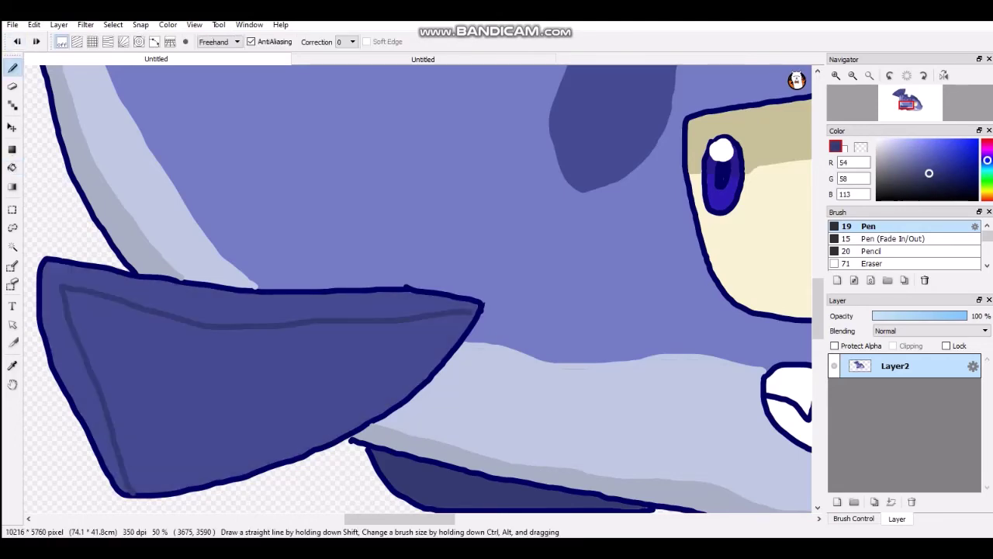
{"action": "scroll", "coordinate": [167, 366], "scroll_direction": "down", "scroll_amount": 2}
{"action": "scroll", "coordinate": [291, 345], "scroll_direction": "up", "scroll_amount": 4}
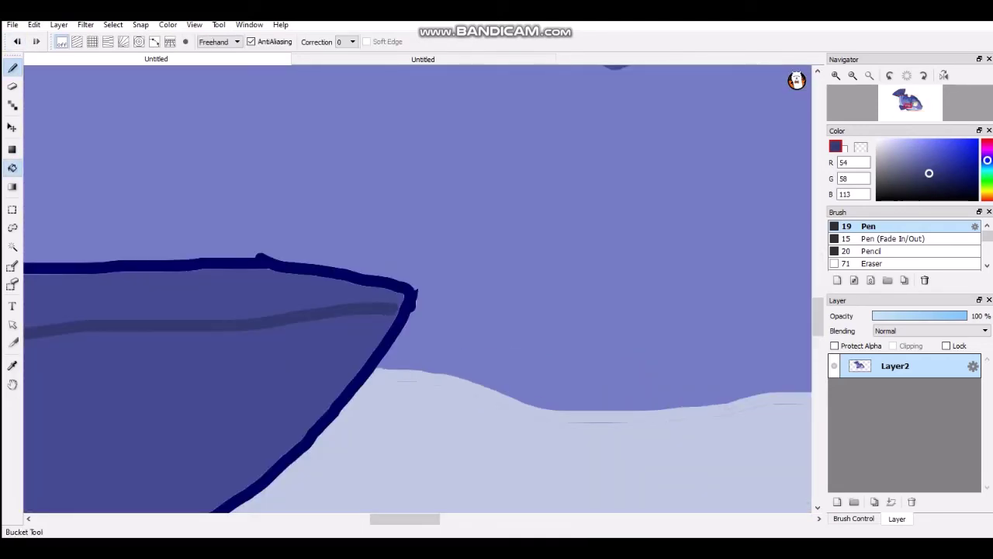
{"action": "left_click", "coordinate": [12, 167]}
{"action": "left_click", "coordinate": [163, 298]}
{"action": "scroll", "coordinate": [163, 298], "scroll_direction": "down", "scroll_amount": 7}
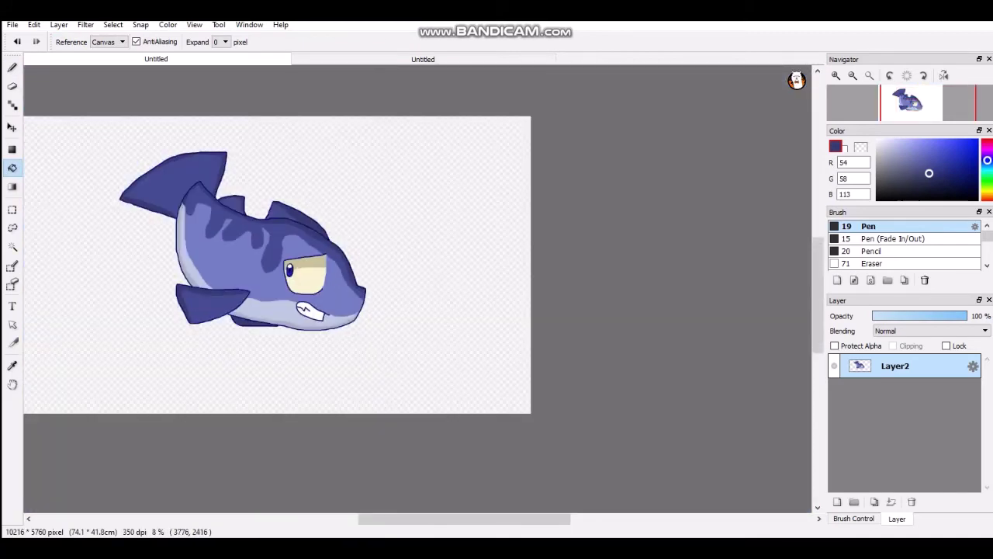
{"action": "scroll", "coordinate": [399, 285], "scroll_direction": "down", "scroll_amount": 2}
{"action": "scroll", "coordinate": [351, 248], "scroll_direction": "up", "scroll_amount": 3}
{"action": "scroll", "coordinate": [400, 258], "scroll_direction": "down", "scroll_amount": 3}
{"action": "scroll", "coordinate": [344, 273], "scroll_direction": "up", "scroll_amount": 2}
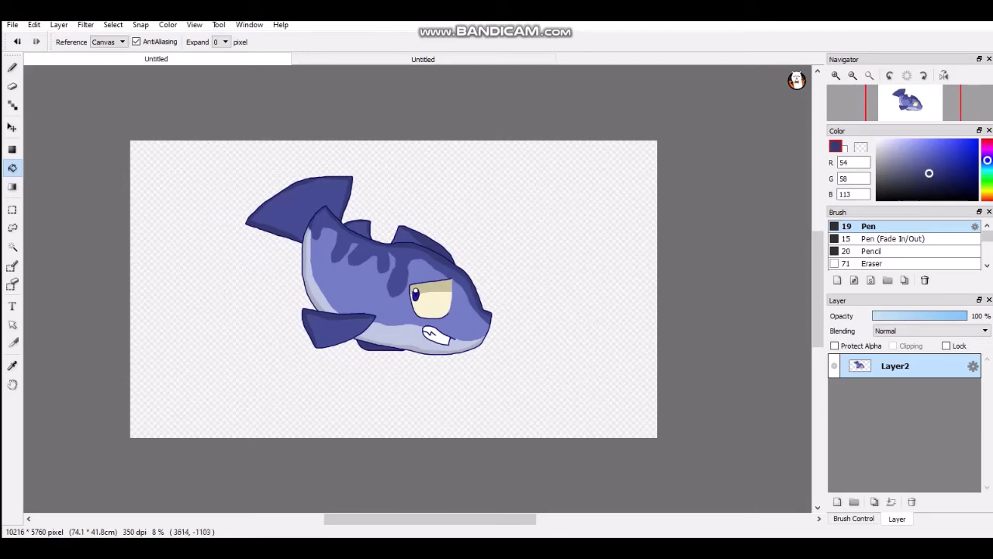
{"action": "left_click", "coordinate": [423, 59]}
{"action": "left_click", "coordinate": [156, 59]}
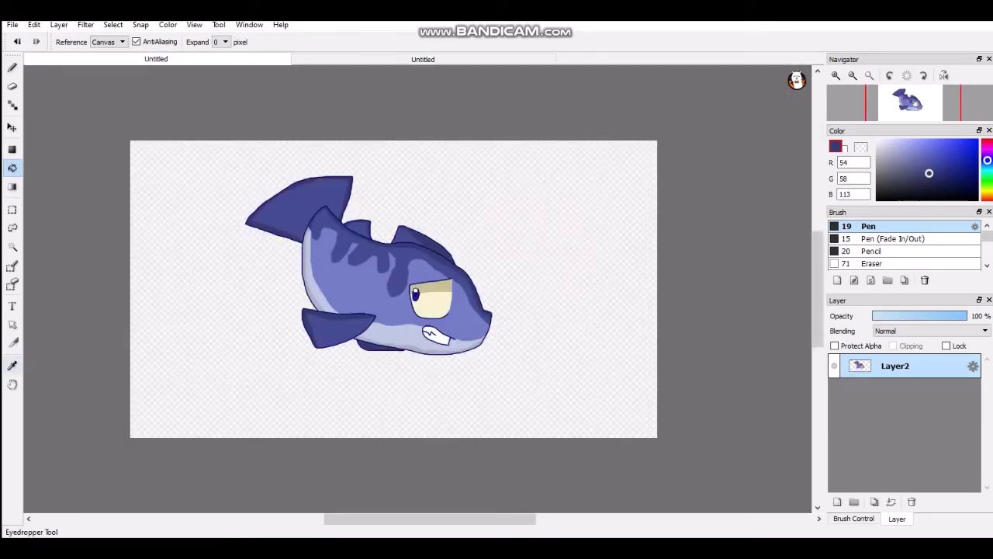
Set the drawing color to black and add a new layer above the fish layer.
{"action": "left_click", "coordinate": [12, 366]}
{"action": "scroll", "coordinate": [420, 292], "scroll_direction": "up", "scroll_amount": 5}
{"action": "left_click", "coordinate": [418, 283]}
{"action": "scroll", "coordinate": [475, 256], "scroll_direction": "down", "scroll_amount": 4}
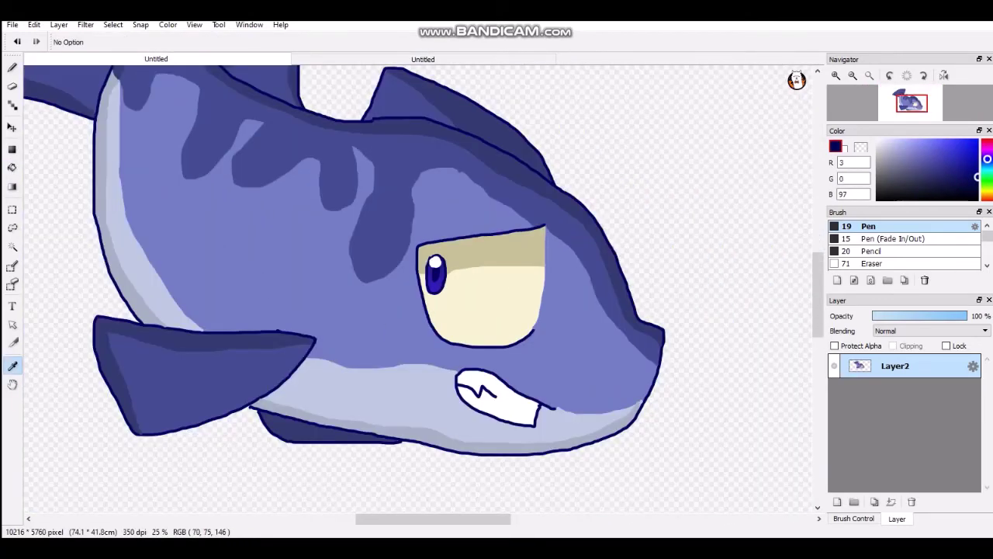
{"action": "left_click_drag", "start_coordinate": [977, 193], "coordinate": [977, 201]}
{"action": "left_click", "coordinate": [837, 502]}
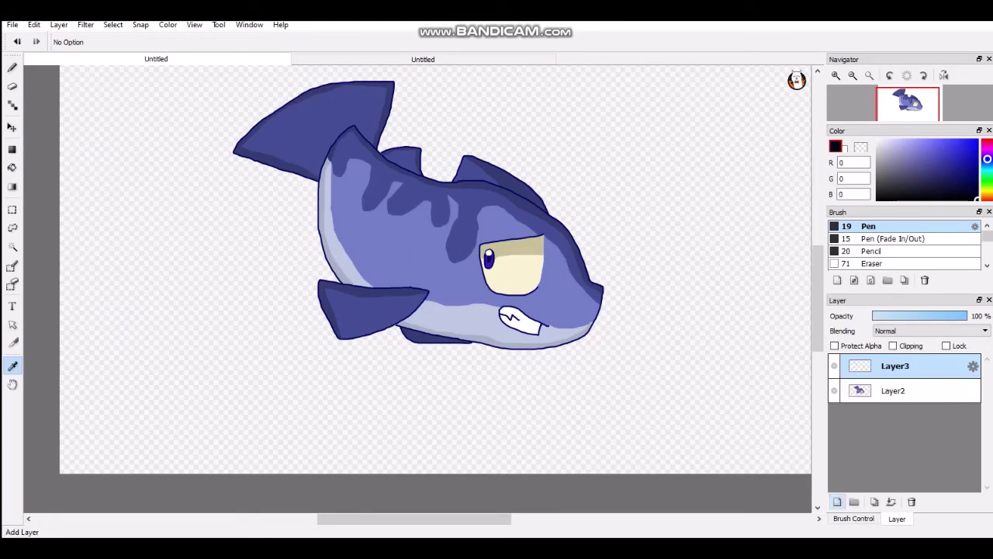
Draw jagged, spiky black lines around the lower-left and upper-right corners of the canvas, running out to the canvas edges.
{"action": "left_click", "coordinate": [12, 68]}
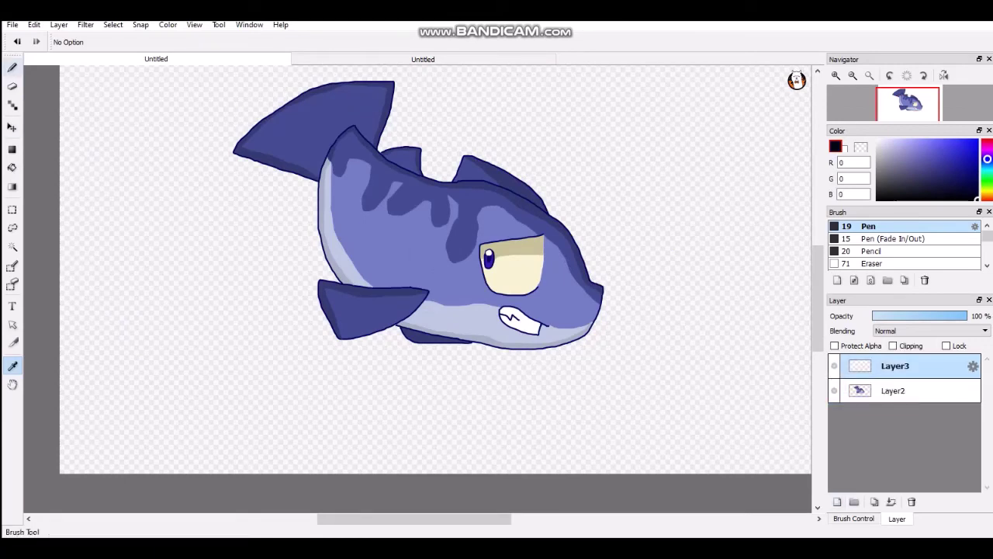
{"action": "mouse_move", "coordinate": [62, 109]}
{"action": "left_mouse_down"}
{"action": "mouse_move", "coordinate": [128, 83]}
{"action": "mouse_move", "coordinate": [90, 194]}
{"action": "mouse_move", "coordinate": [204, 189]}
{"action": "mouse_move", "coordinate": [176, 329]}
{"action": "mouse_move", "coordinate": [288, 345]}
{"action": "mouse_move", "coordinate": [250, 440]}
{"action": "mouse_move", "coordinate": [448, 379]}
{"action": "mouse_move", "coordinate": [485, 475]}
{"action": "left_mouse_up"}
{"action": "scroll", "coordinate": [527, 478], "scroll_direction": "down", "scroll_amount": 1}
{"action": "scroll", "coordinate": [219, 230], "scroll_direction": "up", "scroll_amount": 5}
{"action": "left_click_drag", "start_coordinate": [204, 209], "coordinate": [183, 228]}
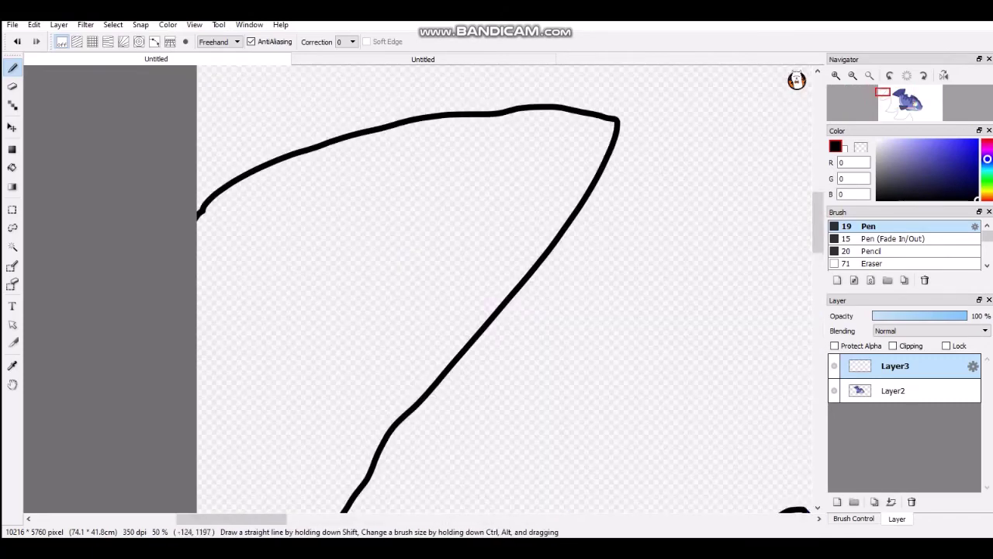
{"action": "scroll", "coordinate": [104, 274], "scroll_direction": "down", "scroll_amount": 6}
{"action": "scroll", "coordinate": [447, 298], "scroll_direction": "up", "scroll_amount": 1}
{"action": "mouse_move", "coordinate": [416, 141]}
{"action": "left_mouse_down"}
{"action": "mouse_move", "coordinate": [392, 189]}
{"action": "mouse_move", "coordinate": [467, 151]}
{"action": "mouse_move", "coordinate": [506, 146]}
{"action": "mouse_move", "coordinate": [495, 184]}
{"action": "mouse_move", "coordinate": [538, 210]}
{"action": "mouse_move", "coordinate": [586, 179]}
{"action": "mouse_move", "coordinate": [576, 274]}
{"action": "mouse_move", "coordinate": [548, 306]}
{"action": "mouse_move", "coordinate": [618, 275]}
{"action": "mouse_move", "coordinate": [593, 349]}
{"action": "mouse_move", "coordinate": [636, 339]}
{"action": "left_mouse_up"}
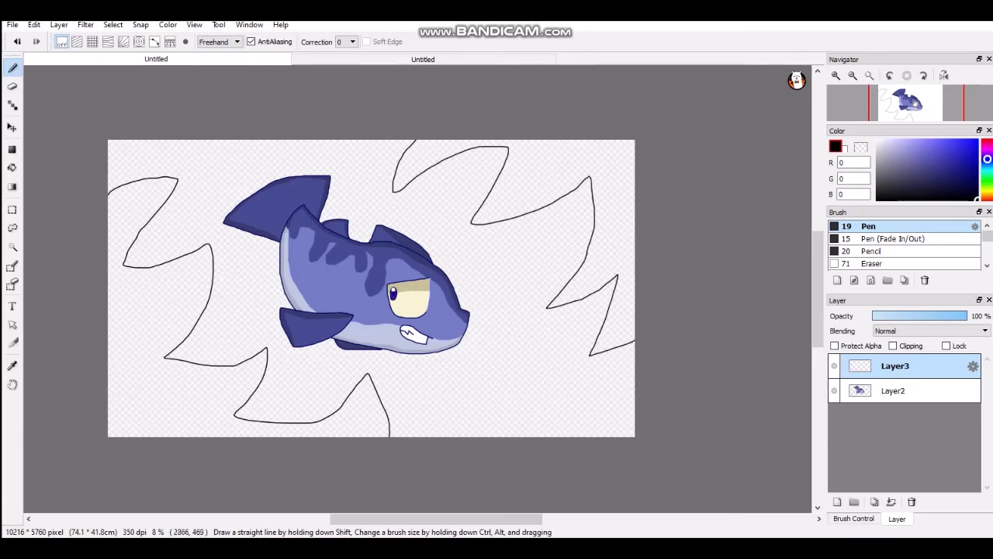
Fill the corner areas outside both jagged lines with black.
{"action": "key", "text": "g"}
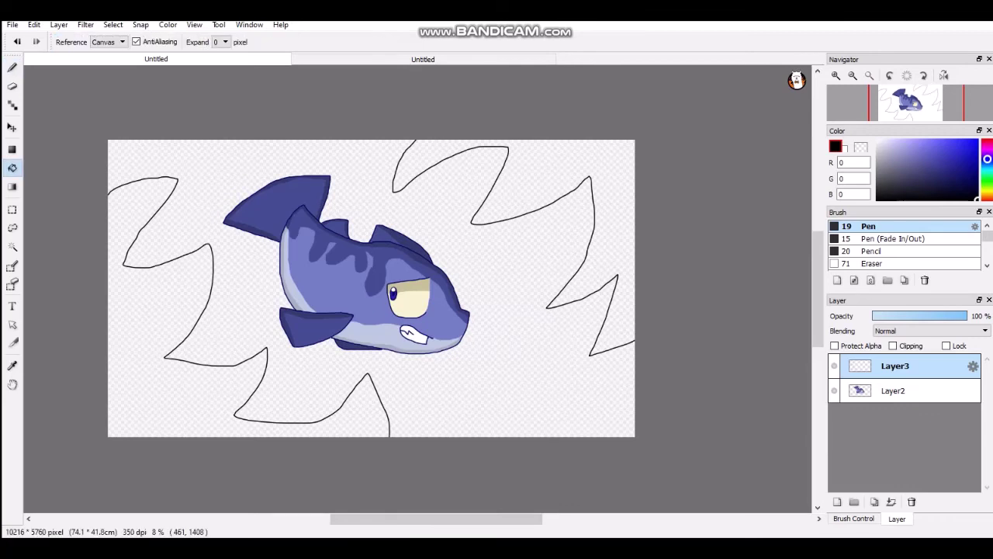
{"action": "left_click", "coordinate": [132, 212]}
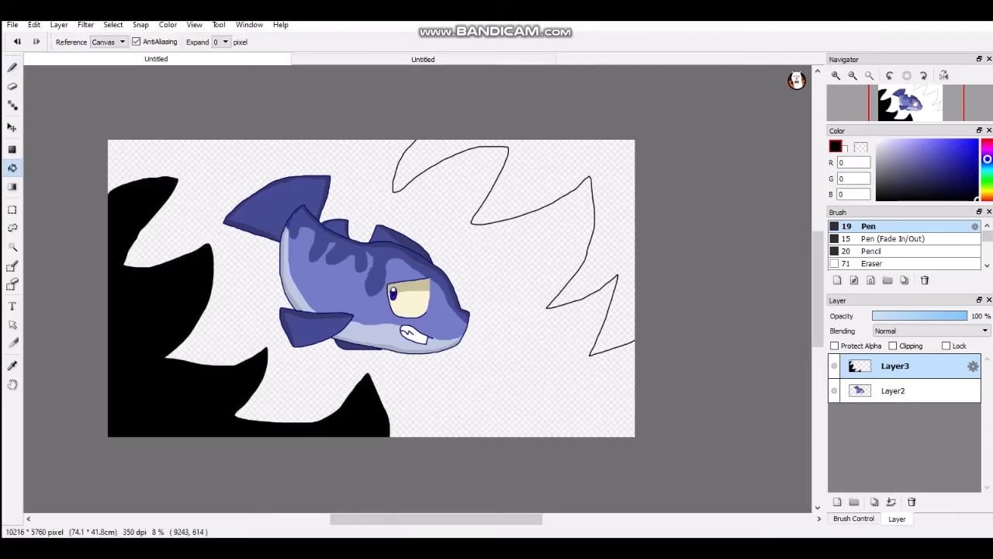
{"action": "left_click", "coordinate": [585, 171]}
{"action": "scroll", "coordinate": [403, 250], "scroll_direction": "down", "scroll_amount": 2}
{"action": "scroll", "coordinate": [368, 231], "scroll_direction": "up", "scroll_amount": 2}
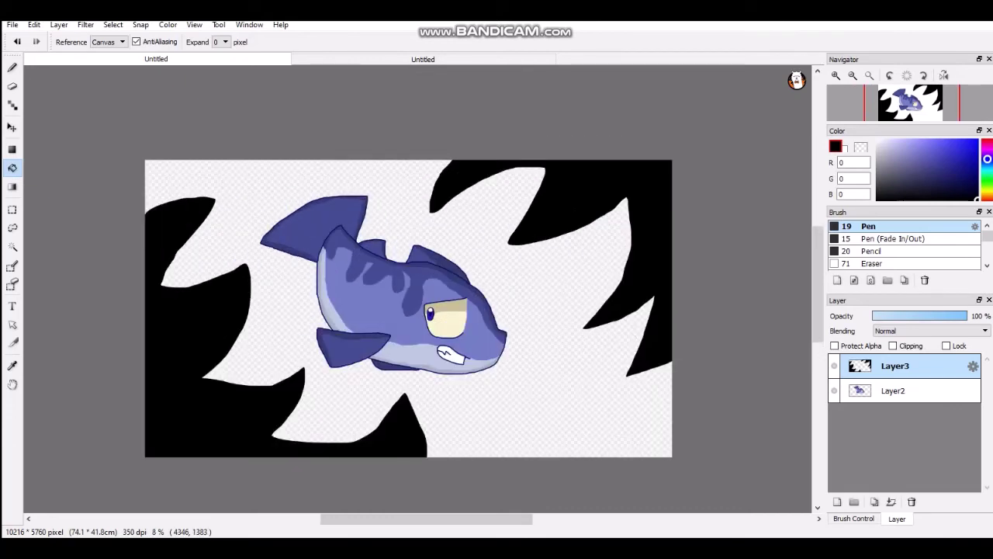
Set the color to dark red (R 133, G 7, B 0) and fill the empty background around the fish.
{"action": "left_click", "coordinate": [13, 366]}
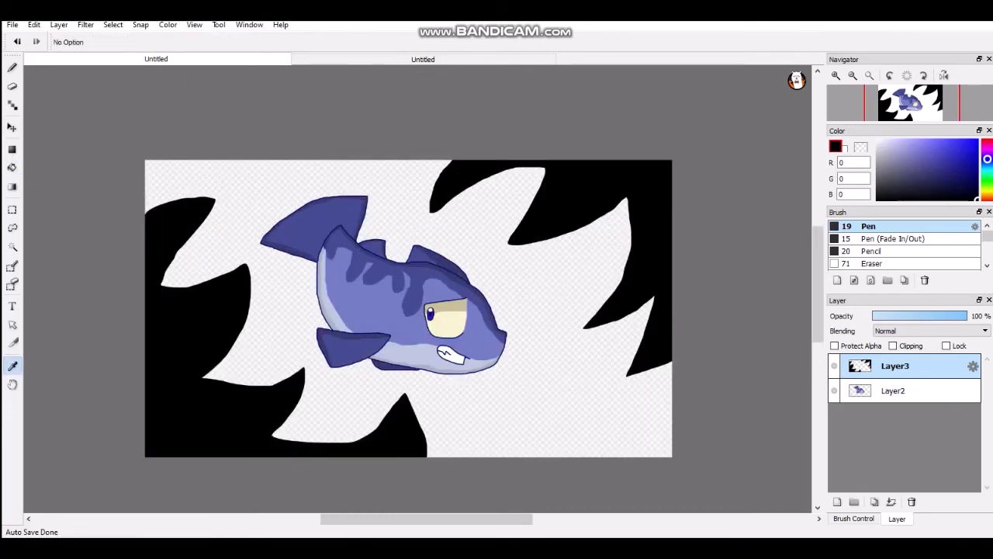
{"action": "left_click_drag", "start_coordinate": [987, 164], "coordinate": [987, 200]}
{"action": "left_click", "coordinate": [978, 168]}
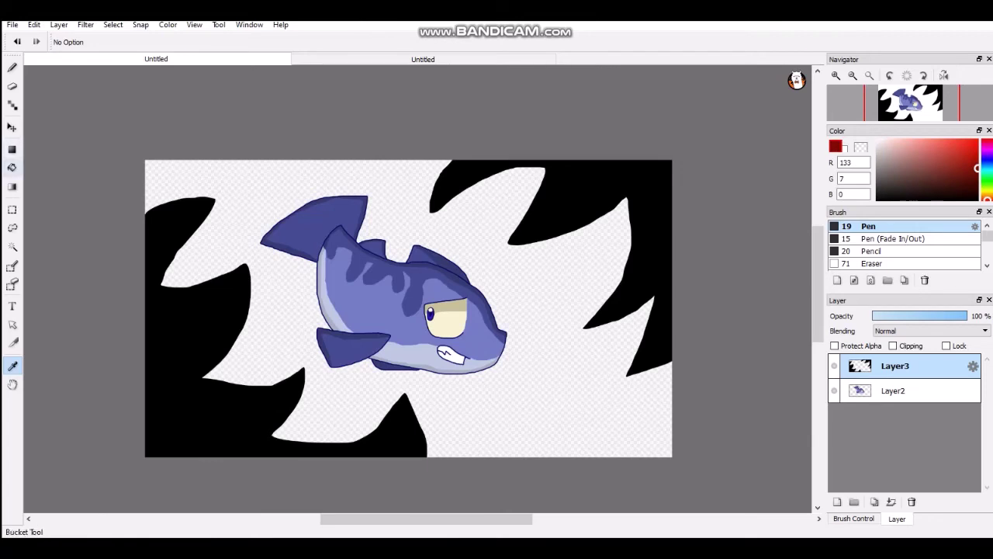
{"action": "left_click", "coordinate": [13, 167]}
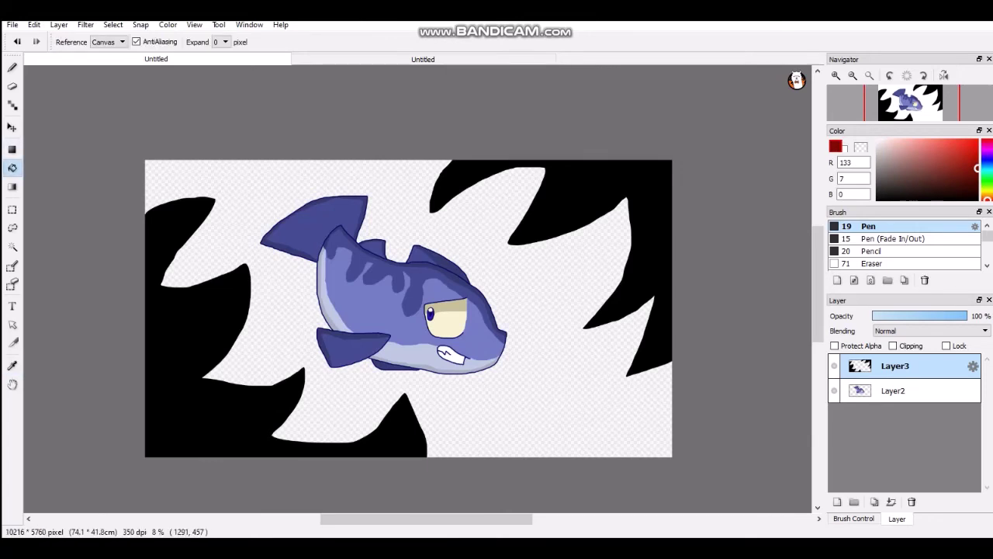
{"action": "left_click", "coordinate": [211, 183]}
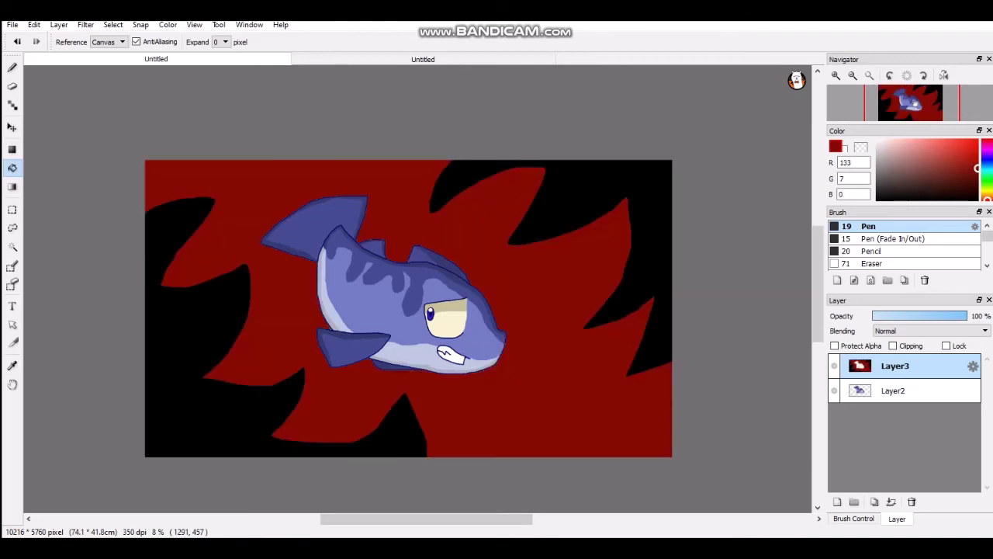
Set the color to bright red (R 210, G 12, B 0) and draw a pen contour slightly outside the tail fin down to the body.
{"action": "left_click_drag", "start_coordinate": [975, 165], "coordinate": [978, 149]}
{"action": "left_click", "coordinate": [12, 68]}
{"action": "scroll", "coordinate": [341, 198], "scroll_direction": "up", "scroll_amount": 3}
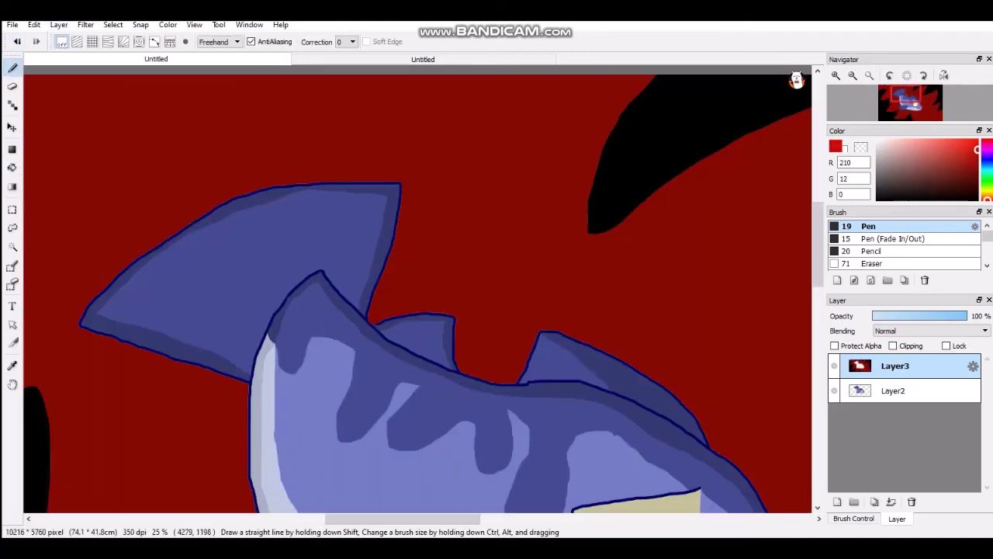
{"action": "mouse_move", "coordinate": [386, 306]}
{"action": "left_mouse_down"}
{"action": "mouse_move", "coordinate": [402, 261]}
{"action": "mouse_move", "coordinate": [370, 166]}
{"action": "mouse_move", "coordinate": [166, 209]}
{"action": "mouse_move", "coordinate": [77, 301]}
{"action": "mouse_move", "coordinate": [109, 354]}
{"action": "mouse_move", "coordinate": [200, 406]}
{"action": "left_mouse_up"}
{"action": "scroll", "coordinate": [201, 404], "scroll_direction": "down", "scroll_amount": 2}
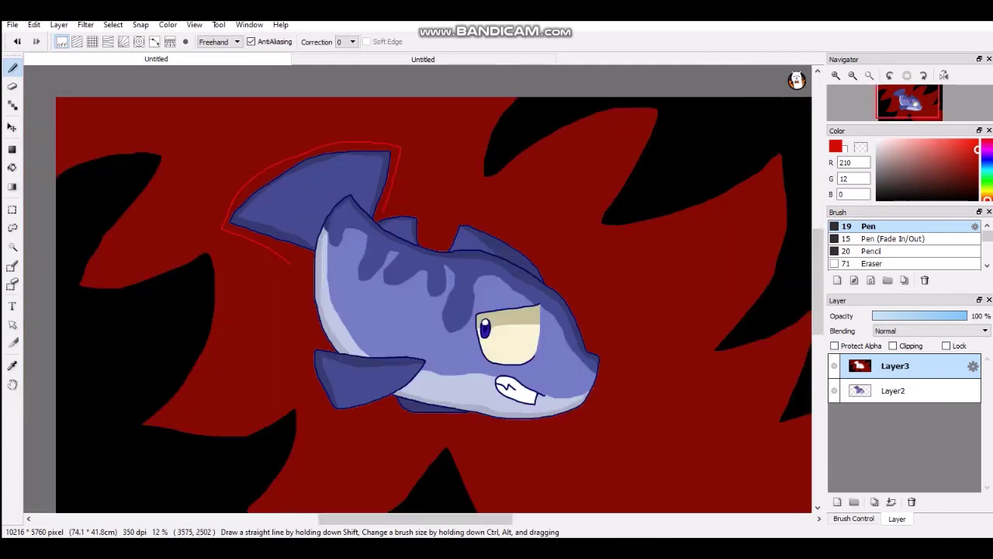
{"action": "scroll", "coordinate": [233, 233], "scroll_direction": "up", "scroll_amount": 5}
{"action": "mouse_move", "coordinate": [241, 222]}
{"action": "left_mouse_down"}
{"action": "mouse_move", "coordinate": [319, 306]}
{"action": "mouse_move", "coordinate": [333, 441]}
{"action": "left_mouse_up"}
{"action": "scroll", "coordinate": [316, 151], "scroll_direction": "down", "scroll_amount": 4}
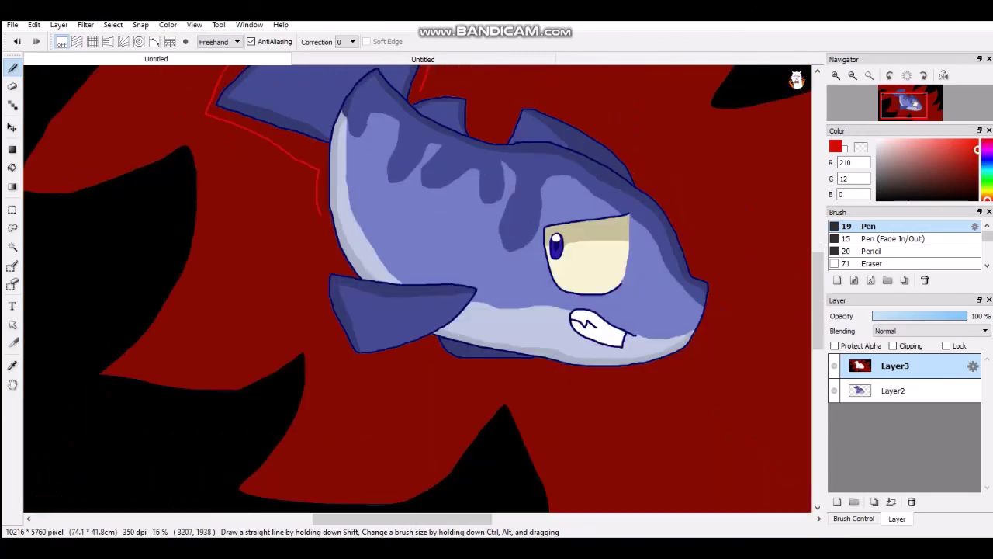
Continue the bright red contour down the fish's rear body, around the side fin and under the small belly fin.
{"action": "scroll", "coordinate": [315, 232], "scroll_direction": "up", "scroll_amount": 2}
{"action": "mouse_move", "coordinate": [324, 203]}
{"action": "left_mouse_down"}
{"action": "mouse_move", "coordinate": [361, 300]}
{"action": "mouse_move", "coordinate": [324, 304]}
{"action": "mouse_move", "coordinate": [326, 396]}
{"action": "mouse_move", "coordinate": [357, 457]}
{"action": "mouse_move", "coordinate": [381, 485]}
{"action": "mouse_move", "coordinate": [439, 494]}
{"action": "mouse_move", "coordinate": [534, 458]}
{"action": "left_mouse_up"}
{"action": "scroll", "coordinate": [534, 458], "scroll_direction": "down", "scroll_amount": 3}
{"action": "scroll", "coordinate": [400, 247], "scroll_direction": "down", "scroll_amount": 1}
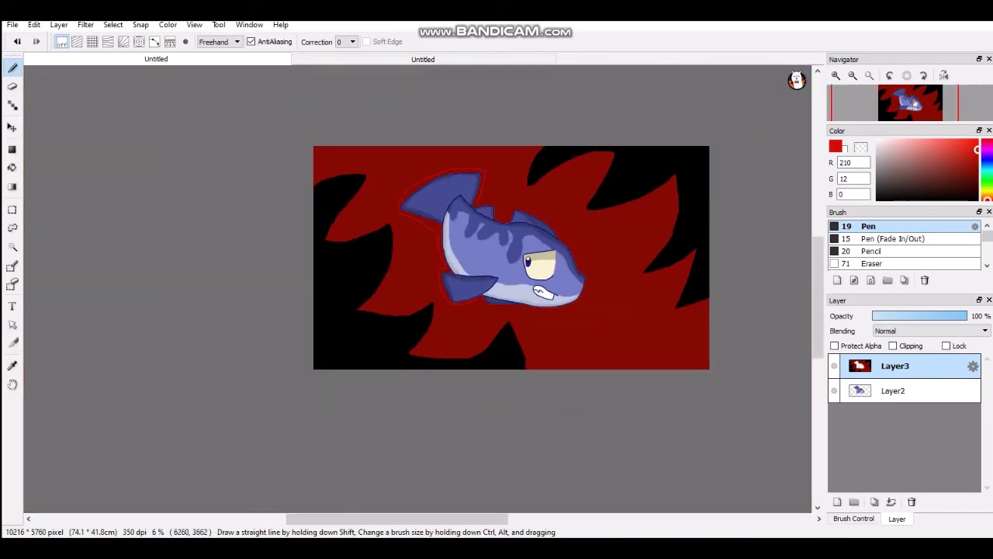
{"action": "scroll", "coordinate": [345, 299], "scroll_direction": "up", "scroll_amount": 4}
{"action": "mouse_move", "coordinate": [344, 299]}
{"action": "left_mouse_down"}
{"action": "mouse_move", "coordinate": [363, 338]}
{"action": "mouse_move", "coordinate": [471, 390]}
{"action": "mouse_move", "coordinate": [625, 373]}
{"action": "left_mouse_up"}
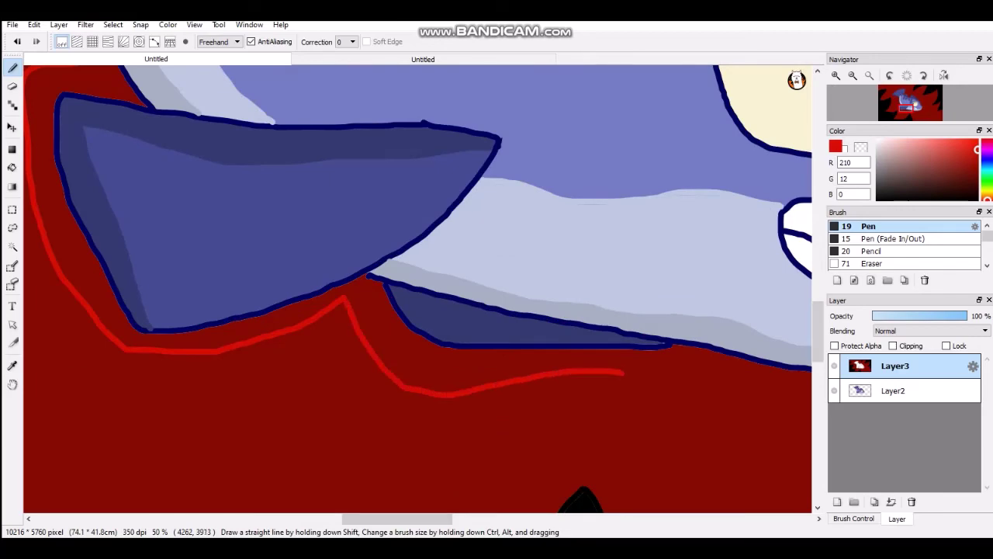
{"action": "scroll", "coordinate": [288, 322], "scroll_direction": "down", "scroll_amount": 4}
{"action": "scroll", "coordinate": [400, 333], "scroll_direction": "up", "scroll_amount": 1}
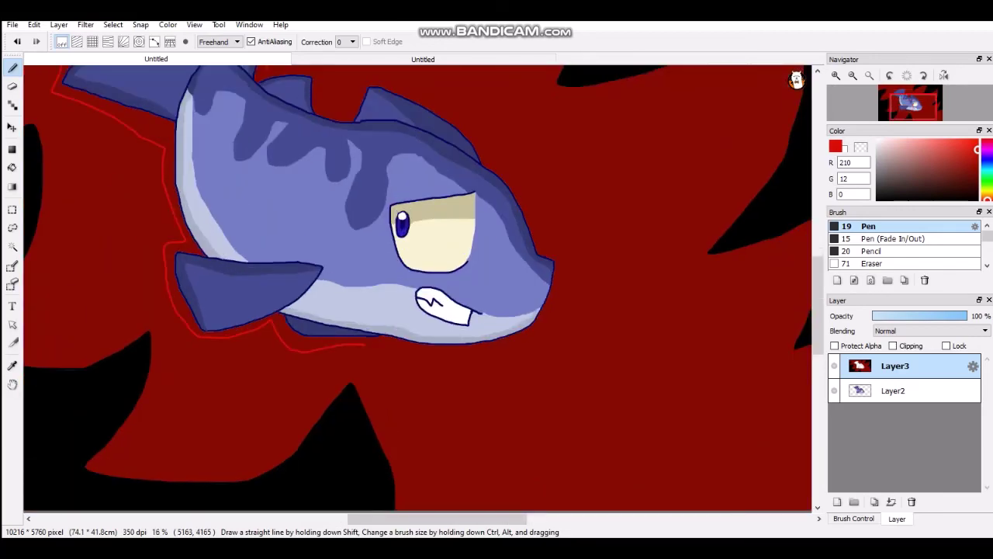
Draw the red contour along the belly, around the snout and over the back fins, closing it at the tail.
{"action": "mouse_move", "coordinate": [416, 354]}
{"action": "left_mouse_down"}
{"action": "mouse_move", "coordinate": [508, 352]}
{"action": "mouse_move", "coordinate": [557, 306]}
{"action": "left_mouse_up"}
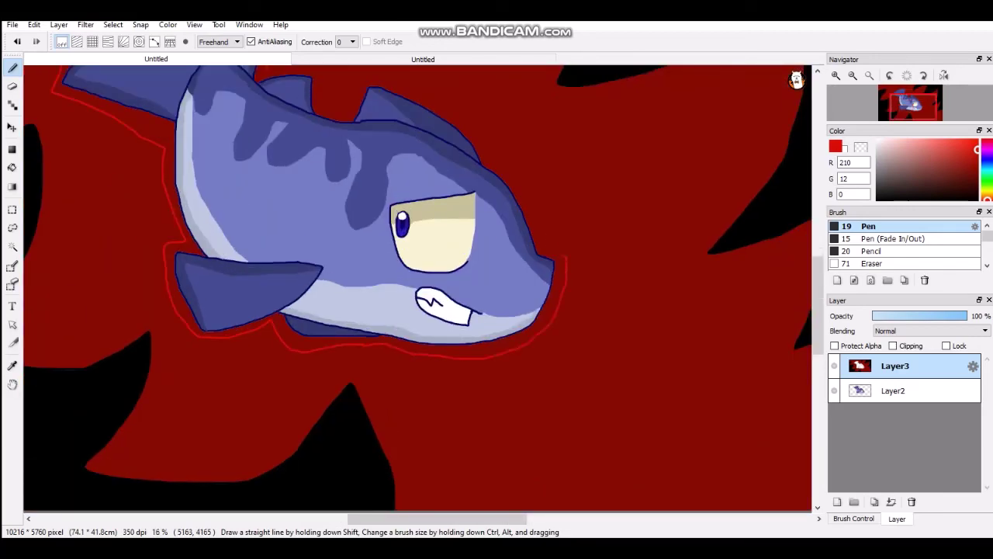
{"action": "mouse_move", "coordinate": [565, 257]}
{"action": "left_mouse_down"}
{"action": "mouse_move", "coordinate": [491, 130]}
{"action": "mouse_move", "coordinate": [431, 97]}
{"action": "left_mouse_up"}
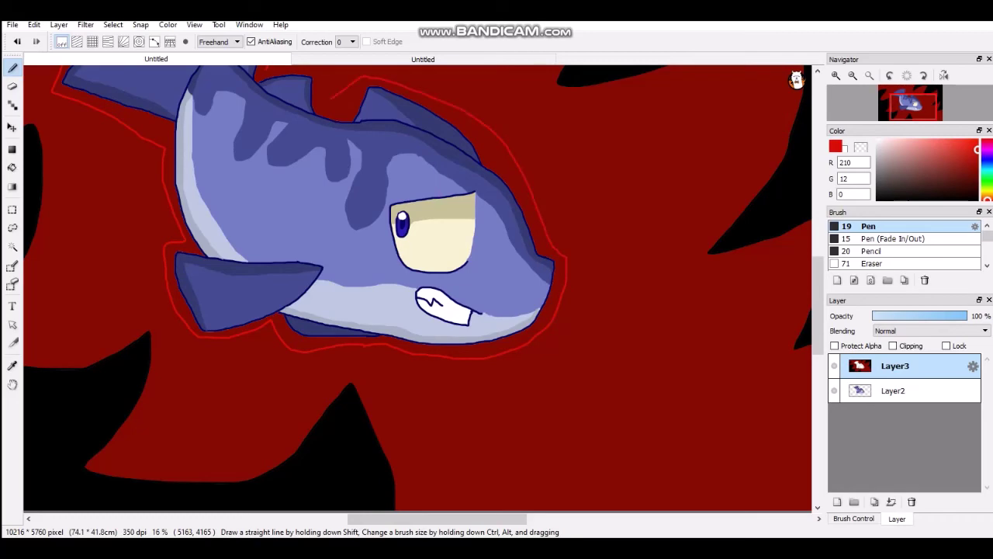
{"action": "scroll", "coordinate": [441, 226], "scroll_direction": "down", "scroll_amount": 3}
{"action": "scroll", "coordinate": [360, 183], "scroll_direction": "up", "scroll_amount": 4}
{"action": "mouse_move", "coordinate": [630, 347]}
{"action": "left_mouse_down"}
{"action": "mouse_move", "coordinate": [568, 283]}
{"action": "mouse_move", "coordinate": [540, 295]}
{"action": "left_mouse_up"}
Fill the gap between the contour line and the fish with the bright red.
{"action": "left_click", "coordinate": [12, 168]}
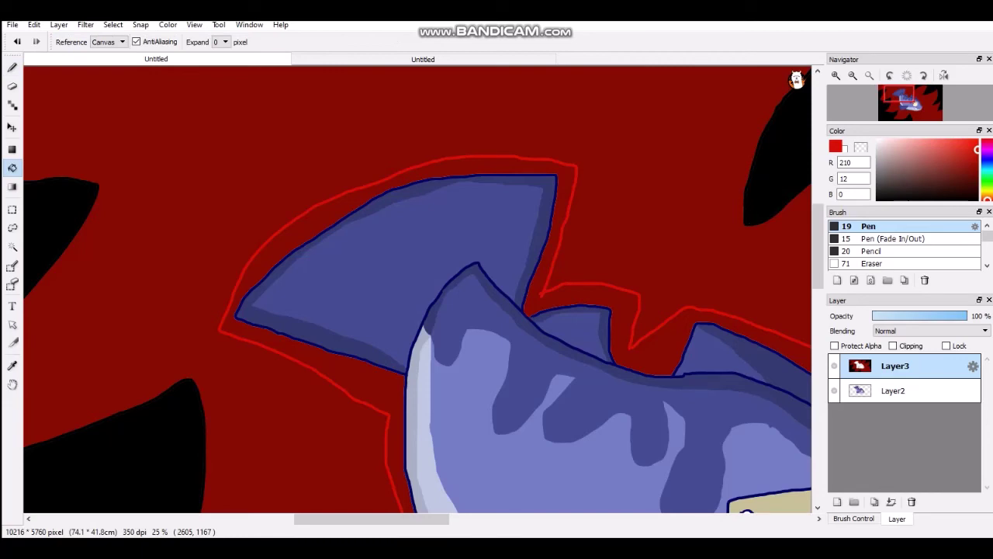
{"action": "left_click", "coordinate": [296, 240]}
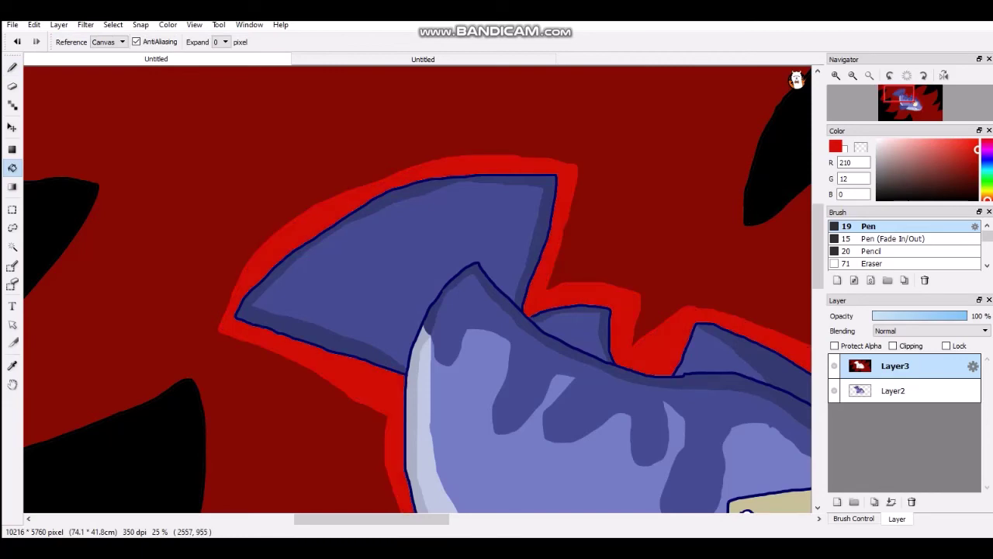
{"action": "scroll", "coordinate": [287, 221], "scroll_direction": "down", "scroll_amount": 3}
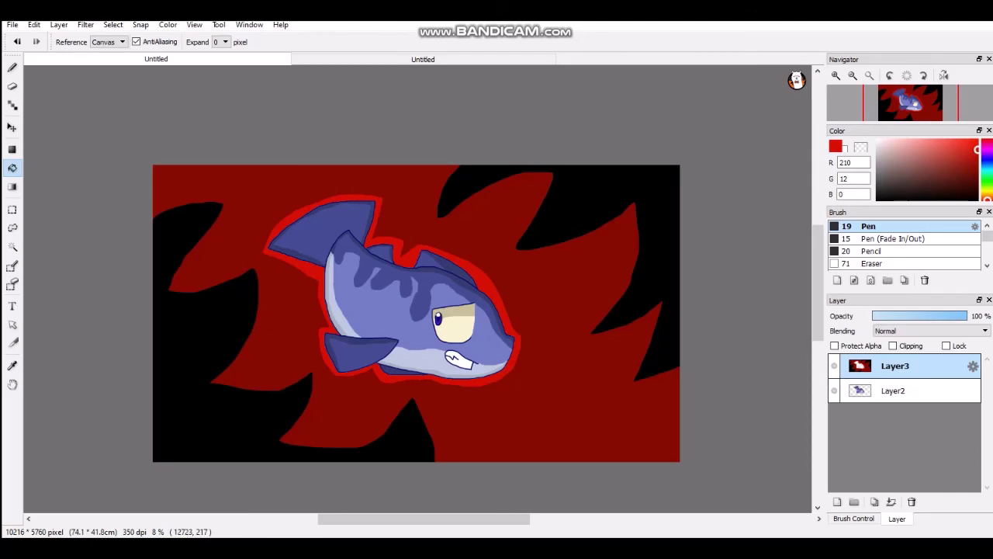
Set the color to R 159, G 9, B 0 and draw thin, roughly horizontal streaks across the dark red background above and left of the fish.
{"action": "left_click_drag", "start_coordinate": [978, 150], "coordinate": [978, 162]}
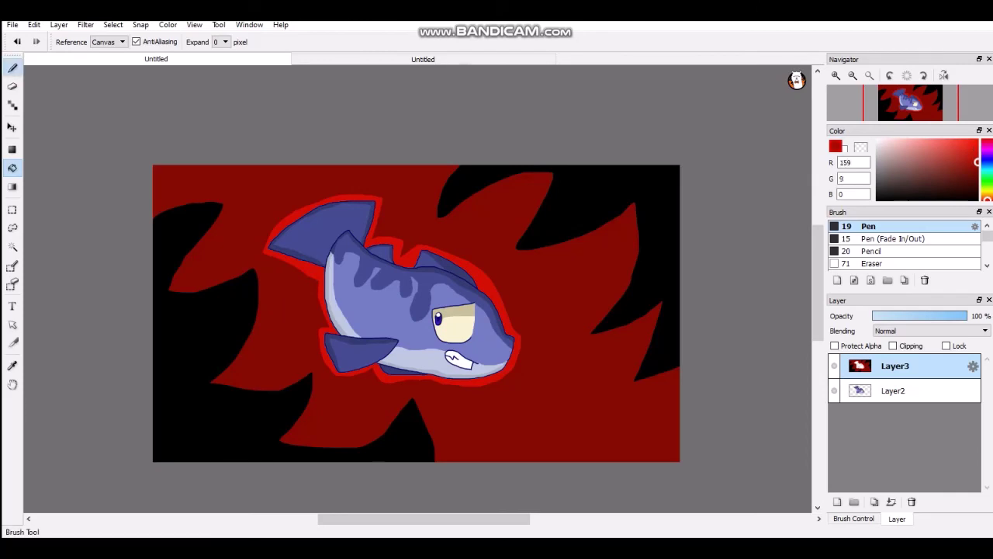
{"action": "left_click", "coordinate": [12, 68]}
{"action": "scroll", "coordinate": [255, 175], "scroll_direction": "up", "scroll_amount": 1}
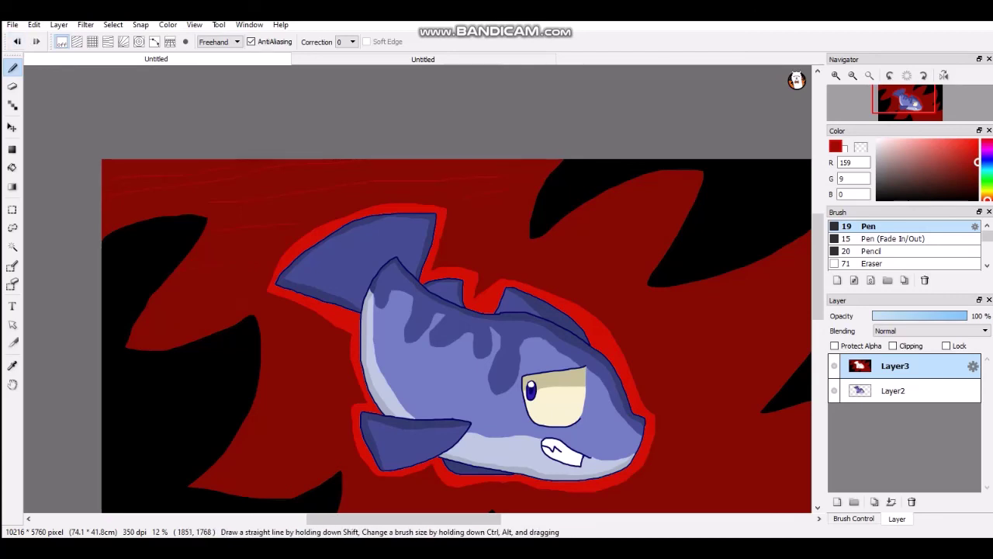
{"action": "scroll", "coordinate": [378, 206], "scroll_direction": "down", "scroll_amount": 3}
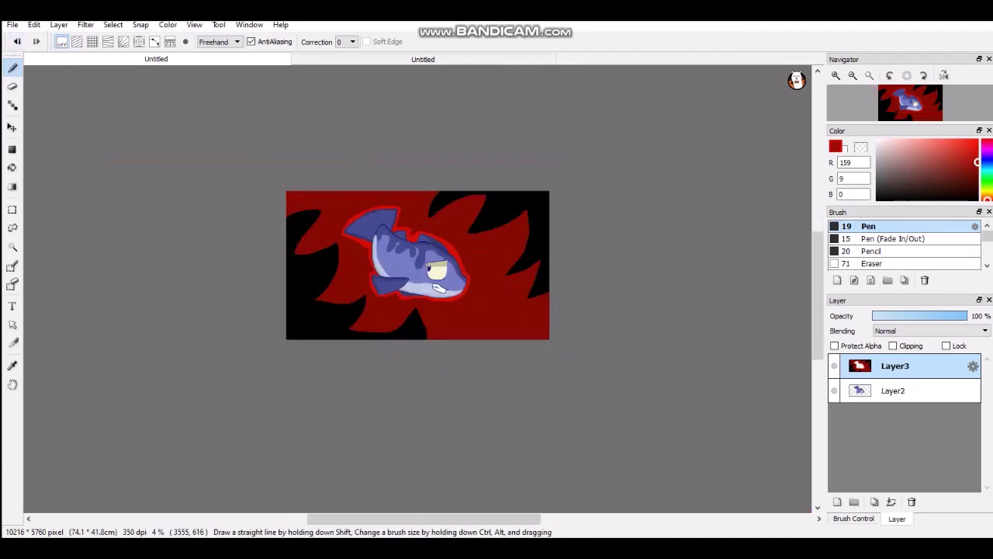
{"action": "scroll", "coordinate": [357, 250], "scroll_direction": "up", "scroll_amount": 4}
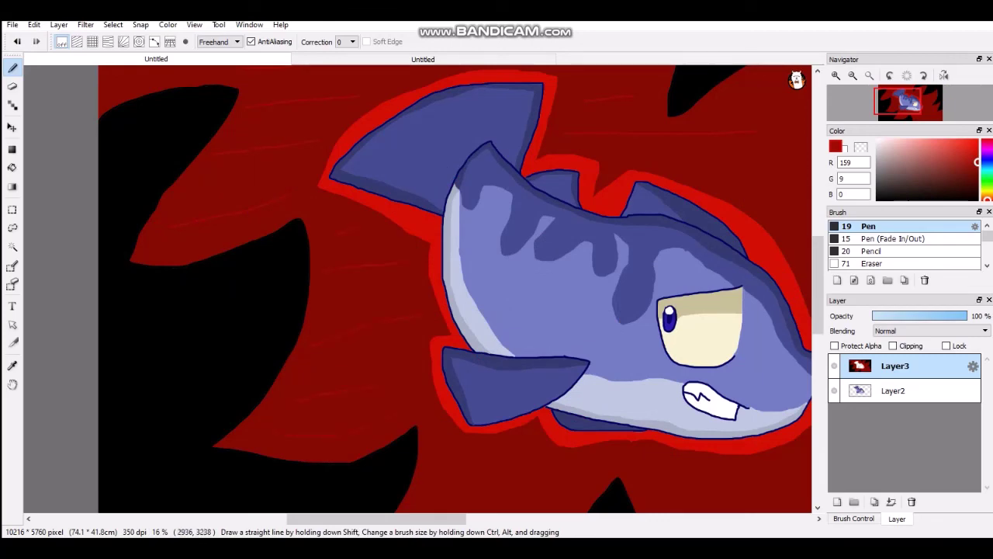
{"action": "scroll", "coordinate": [456, 287], "scroll_direction": "down", "scroll_amount": 4}
{"action": "scroll", "coordinate": [457, 287], "scroll_direction": "up", "scroll_amount": 4}
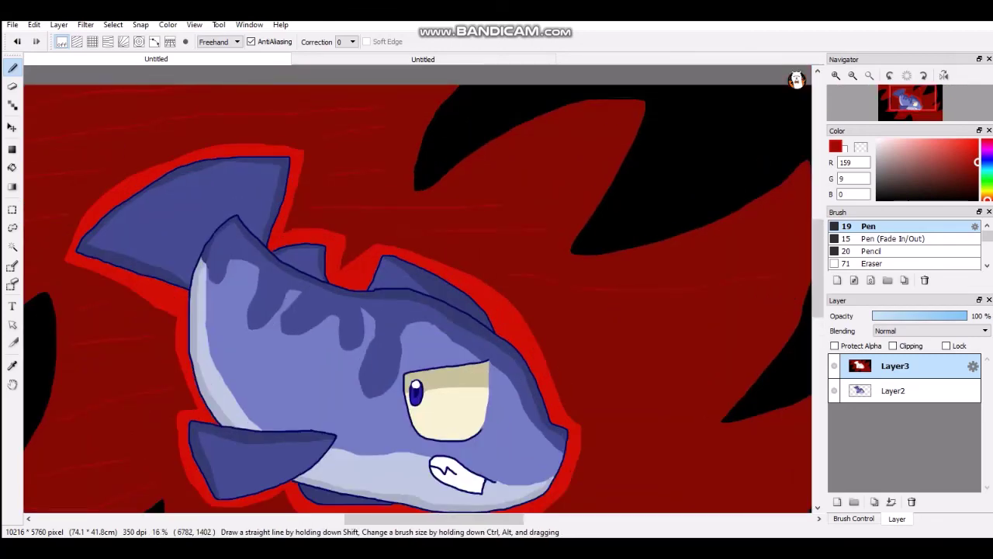
Draw more thin horizontal streaks across the dark red background to the right of and below the fish.
{"action": "scroll", "coordinate": [388, 232], "scroll_direction": "down", "scroll_amount": 4}
{"action": "scroll", "coordinate": [388, 233], "scroll_direction": "up", "scroll_amount": 3}
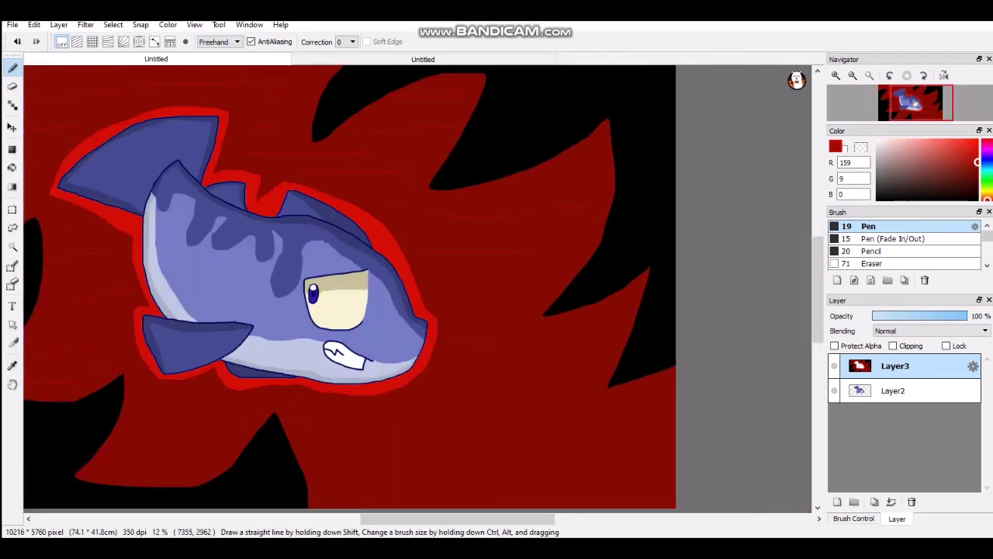
{"action": "scroll", "coordinate": [350, 287], "scroll_direction": "down", "scroll_amount": 3}
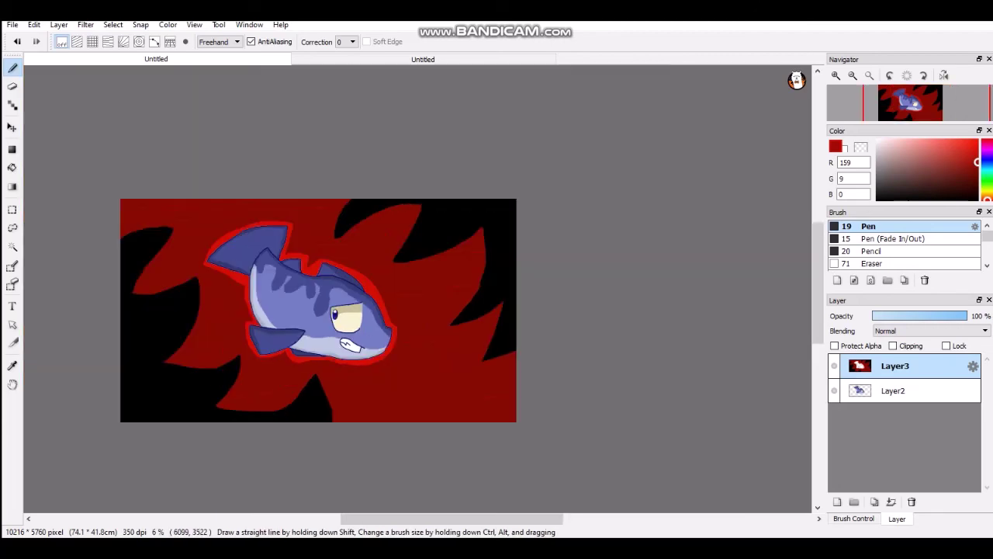
{"action": "scroll", "coordinate": [349, 288], "scroll_direction": "up", "scroll_amount": 3}
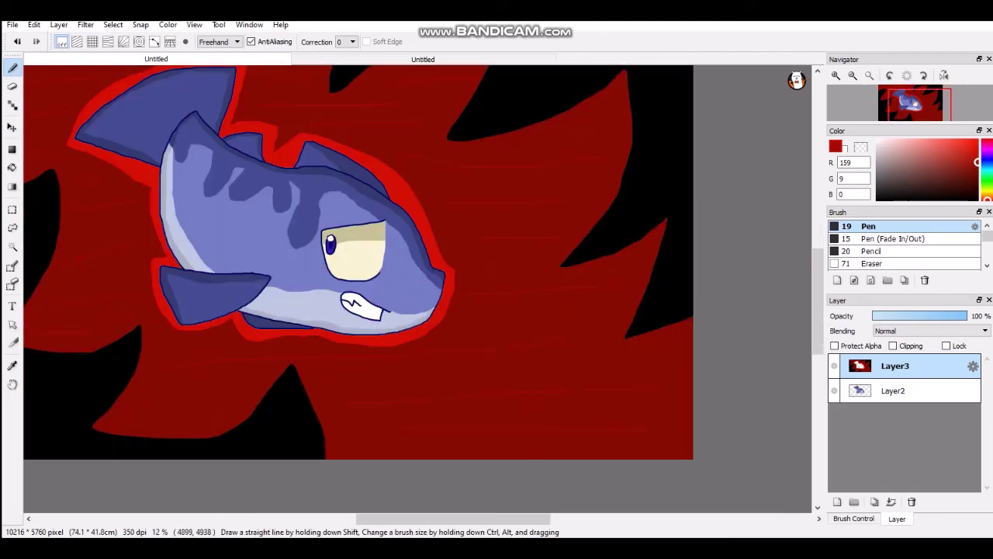
{"action": "scroll", "coordinate": [497, 280], "scroll_direction": "down", "scroll_amount": 3}
{"action": "scroll", "coordinate": [497, 280], "scroll_direction": "up", "scroll_amount": 3}
{"action": "scroll", "coordinate": [496, 280], "scroll_direction": "down", "scroll_amount": 1}
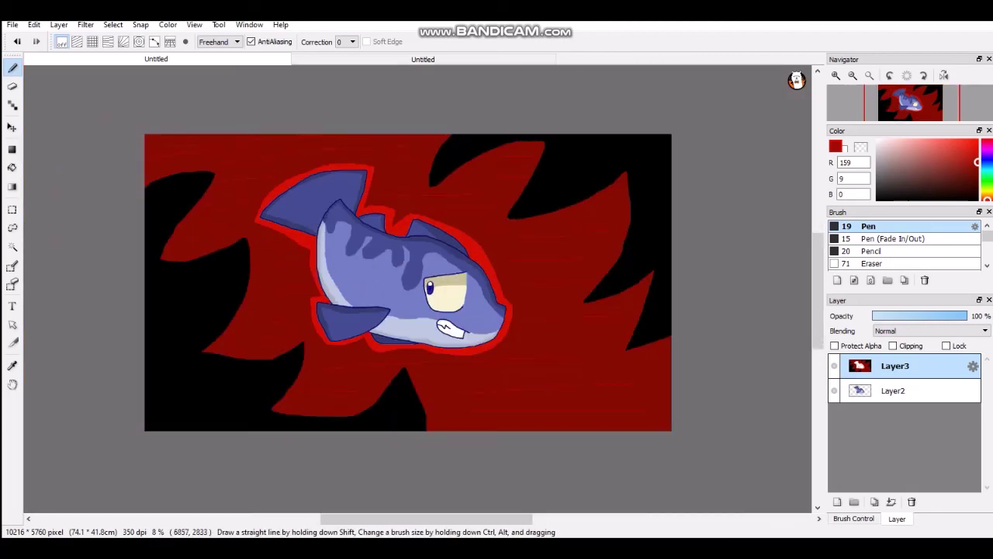
{"action": "scroll", "coordinate": [407, 283], "scroll_direction": "up", "scroll_amount": 1}
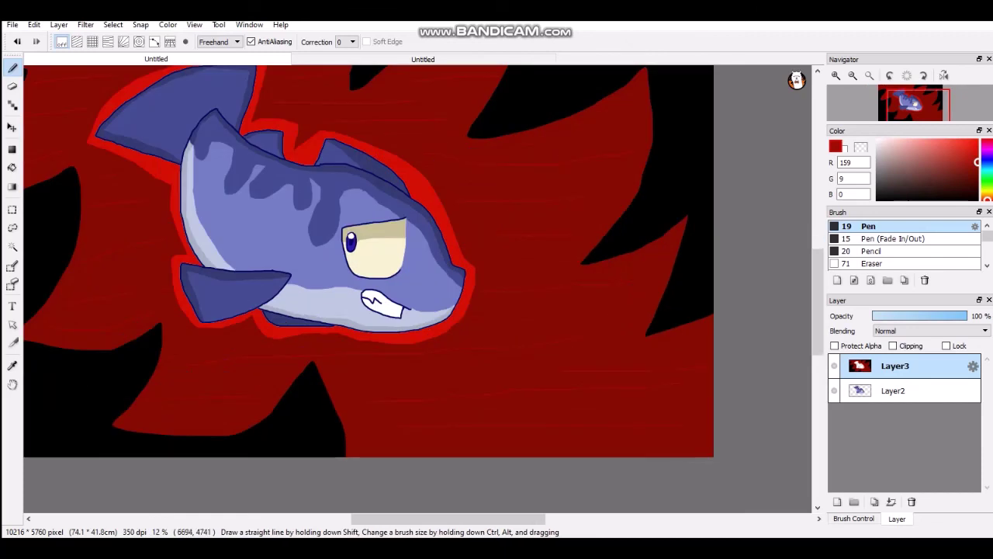
{"action": "scroll", "coordinate": [368, 261], "scroll_direction": "down", "scroll_amount": 2}
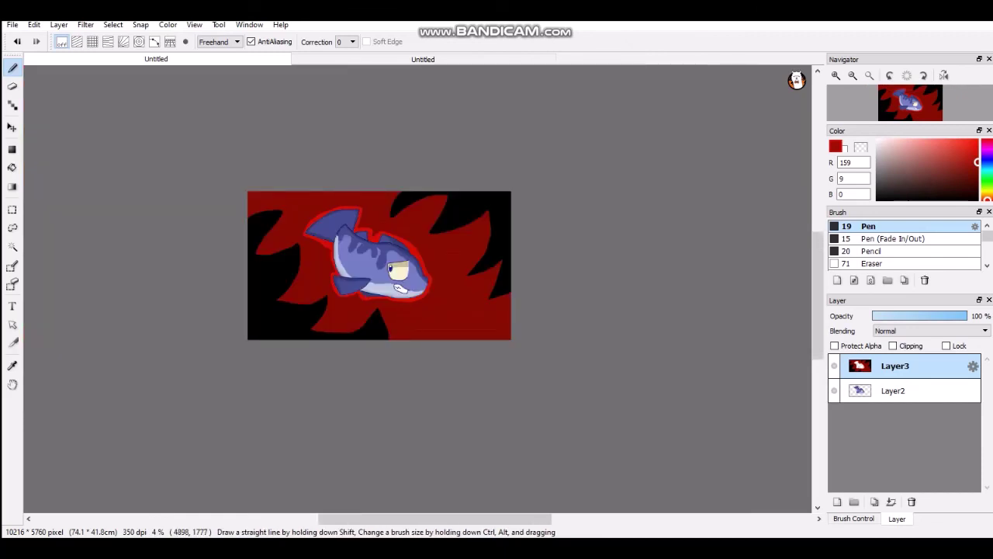
Set the color to R 174, G 10, B 0 and refill the contour around the fish with it.
{"action": "scroll", "coordinate": [374, 237], "scroll_direction": "up", "scroll_amount": 1}
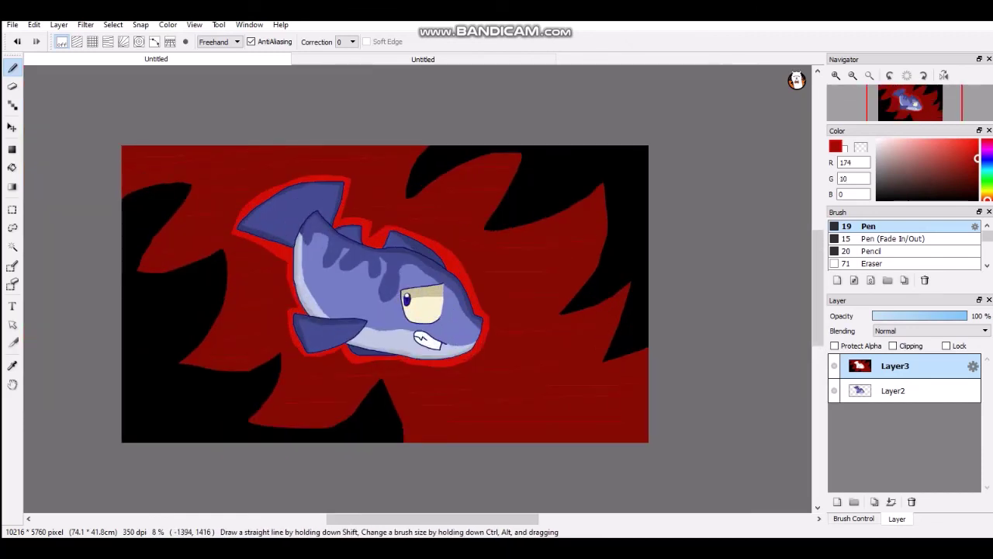
{"action": "key", "text": "g"}
{"action": "scroll", "coordinate": [362, 221], "scroll_direction": "up", "scroll_amount": 3}
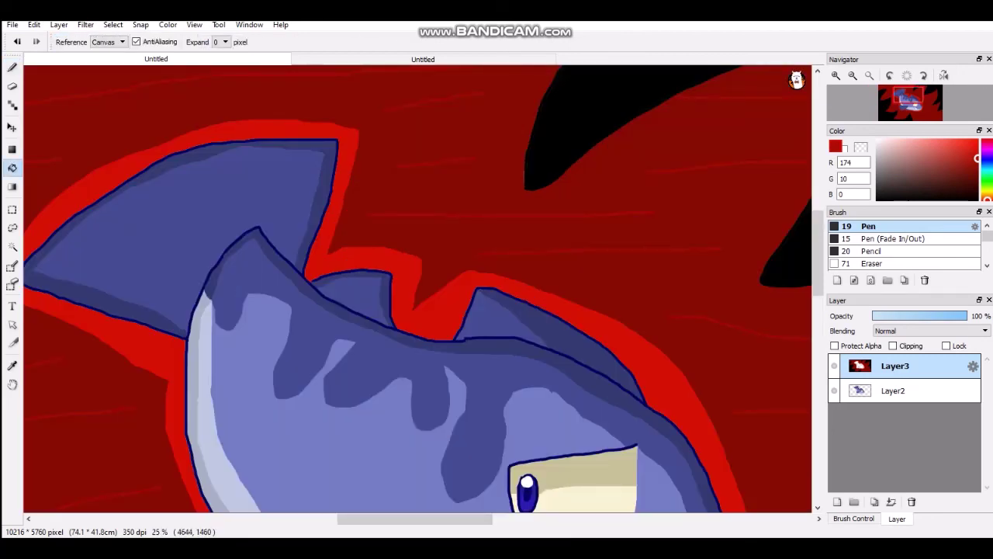
{"action": "scroll", "coordinate": [388, 225], "scroll_direction": "down", "scroll_amount": 4}
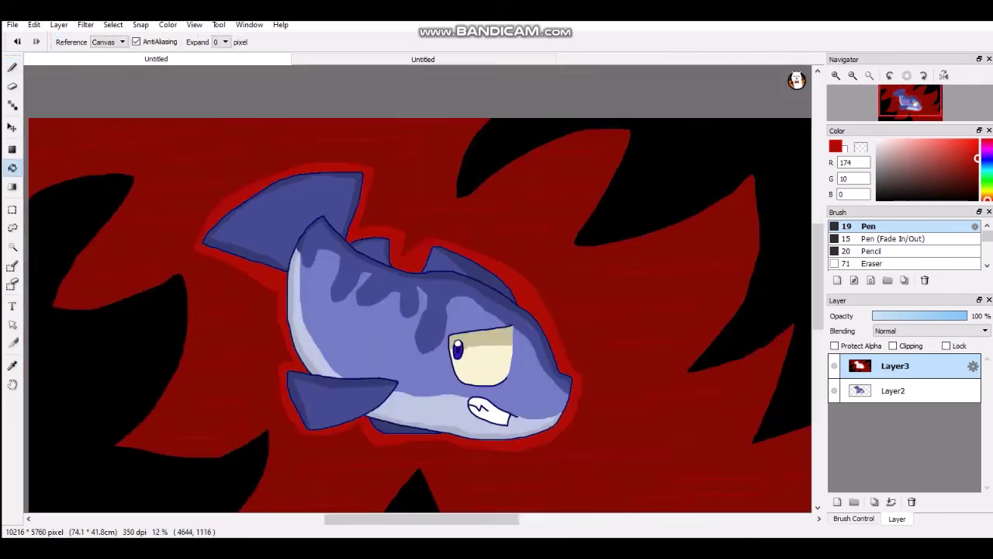
{"action": "scroll", "coordinate": [386, 208], "scroll_direction": "up", "scroll_amount": 1}
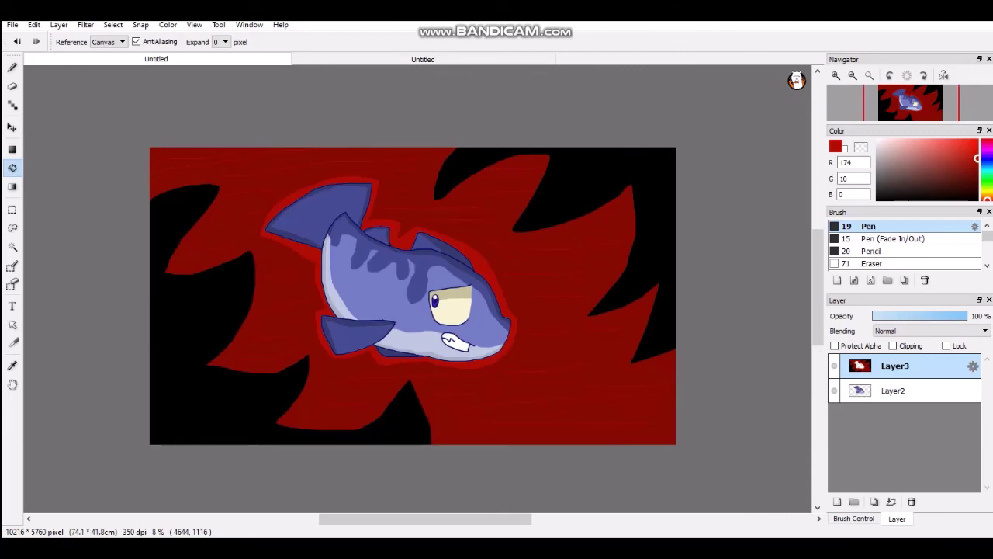